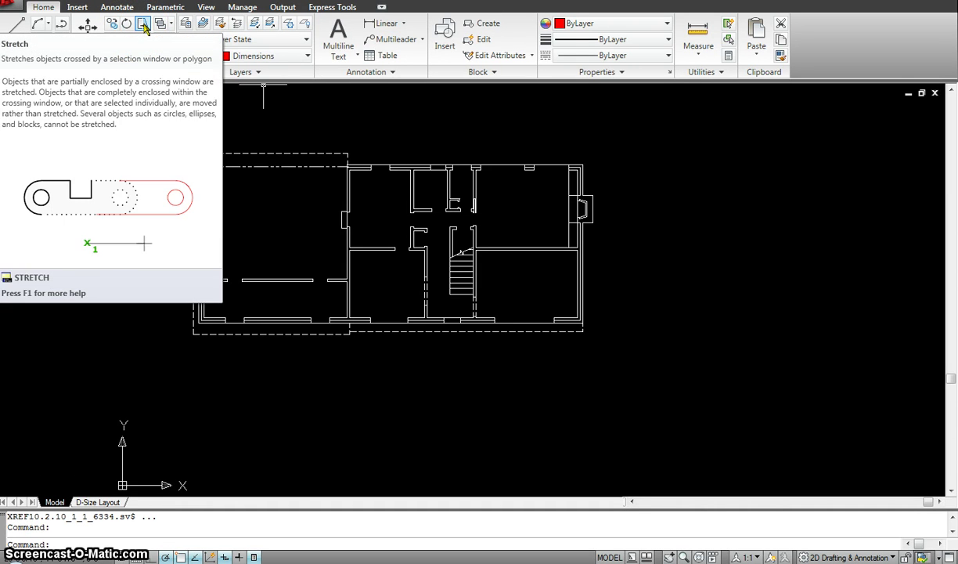
- Try moving the left wall lines about 5 feet left with Move, then undo it
key("Escape")
key("Escape")
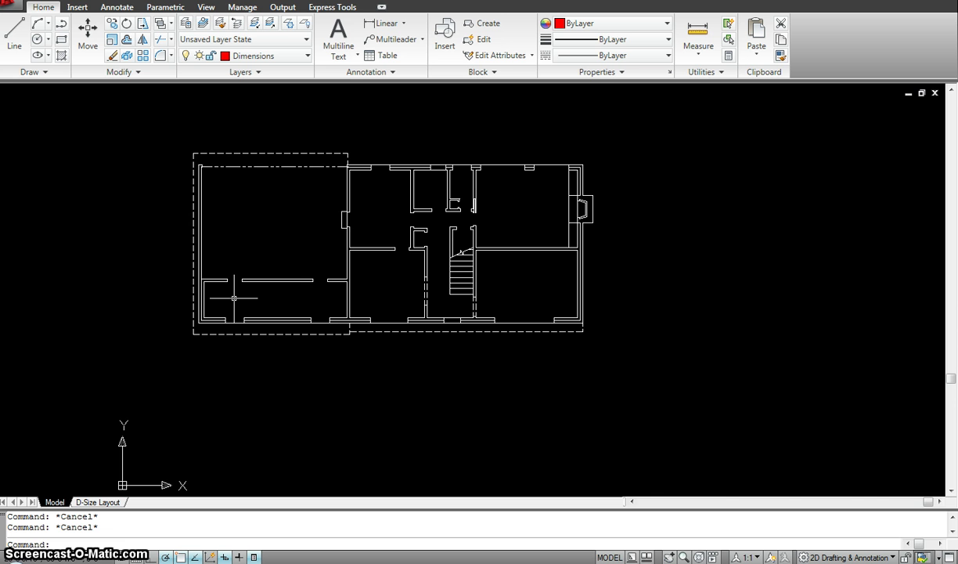
type("m")
key("Return")
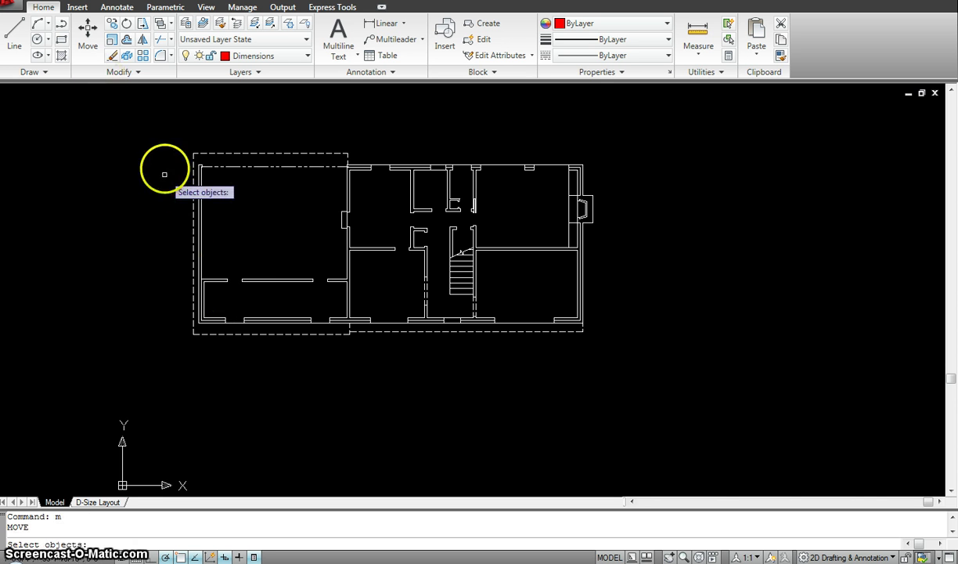
left_click(160, 131)
left_click(214, 403)
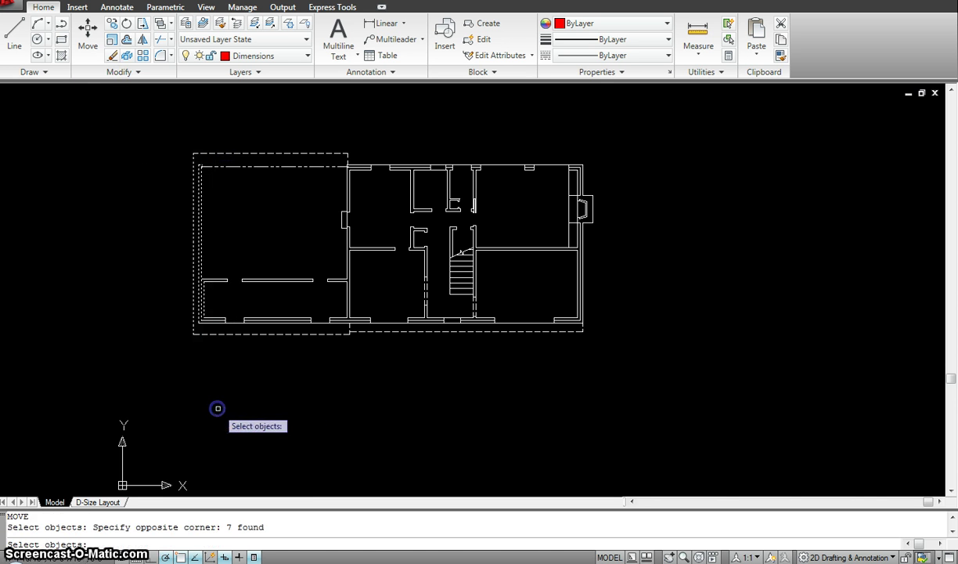
key("Return")
left_click(336, 391)
left_click(309, 391)
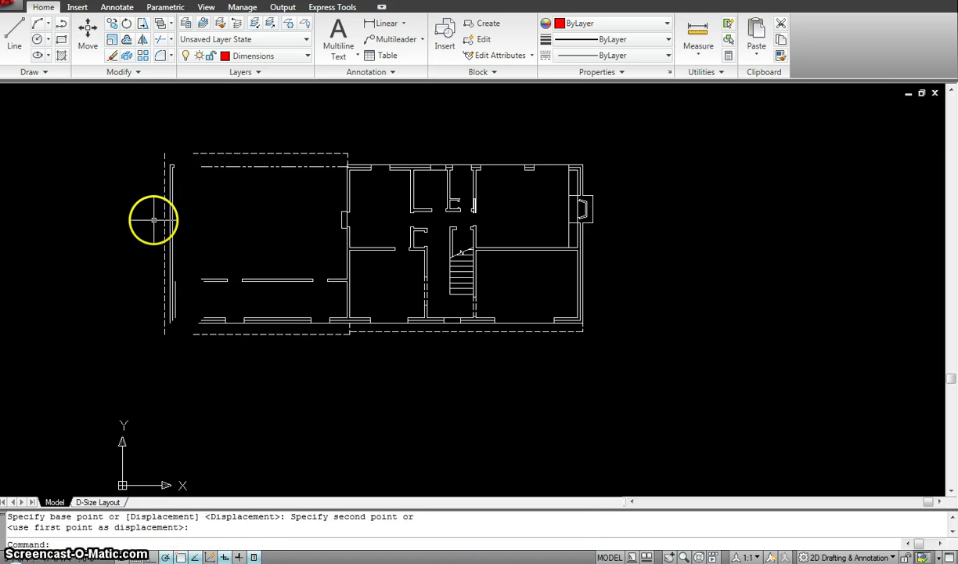
key("ctrl+z")
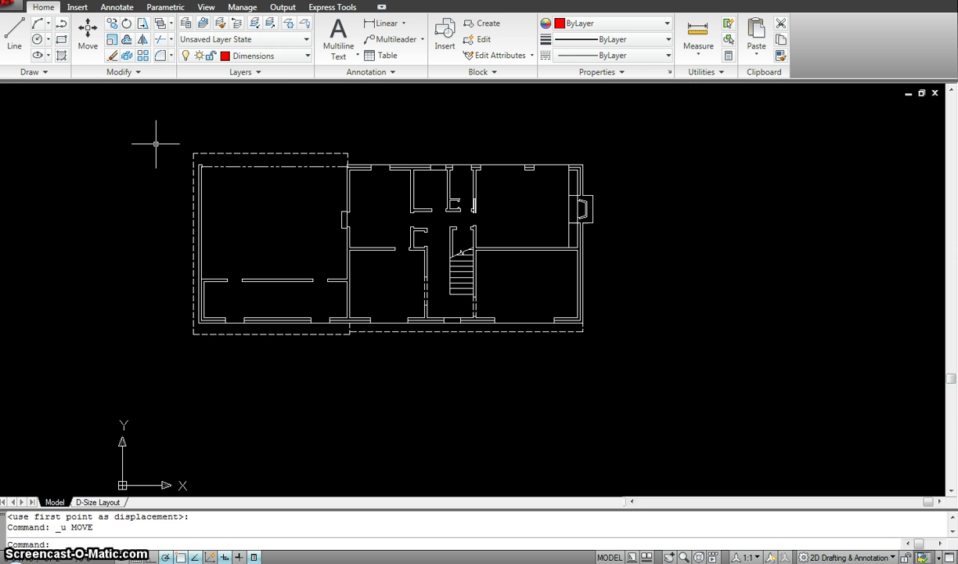
- Stretch the plan's left end 5' to the left using a crossing window
left_click(144, 26)
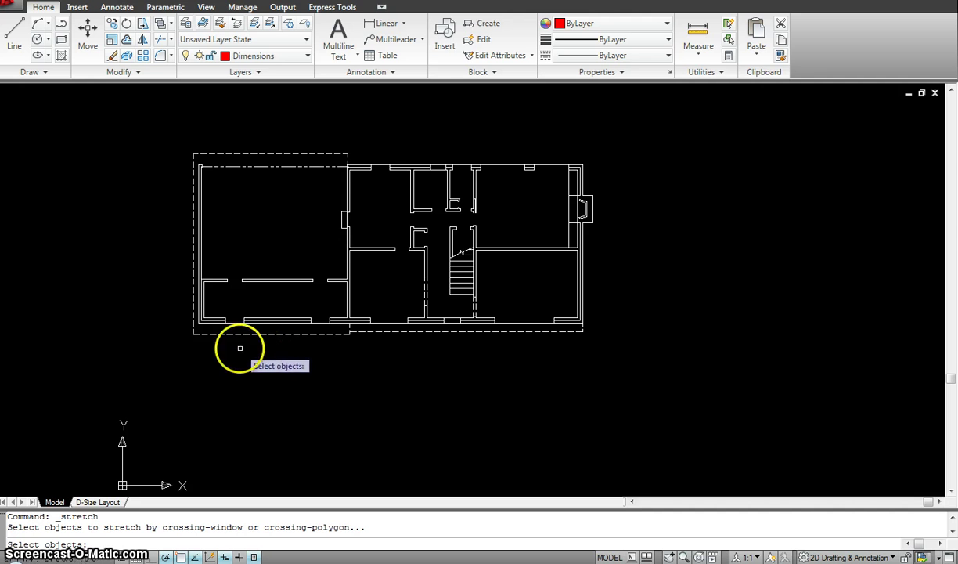
left_click(211, 351)
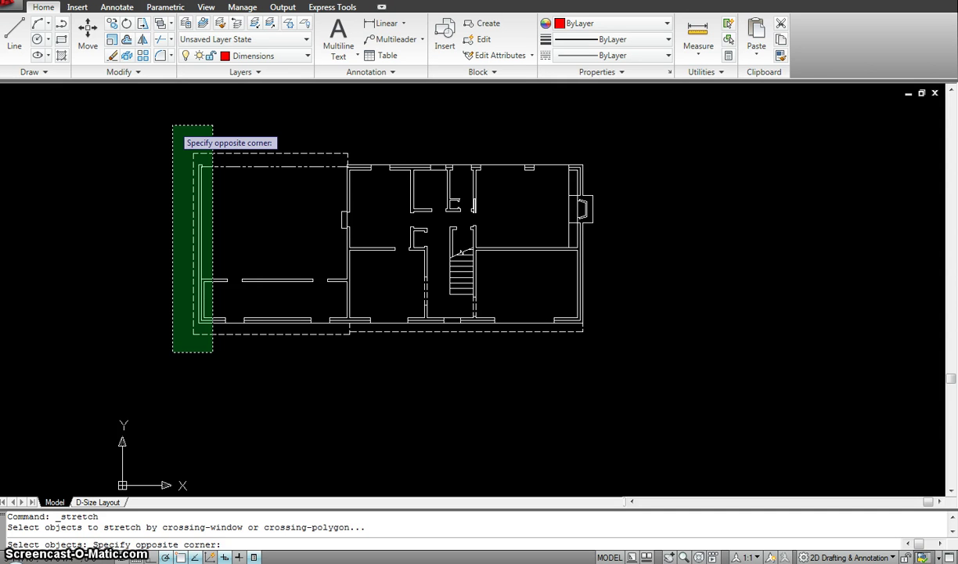
left_click(173, 126)
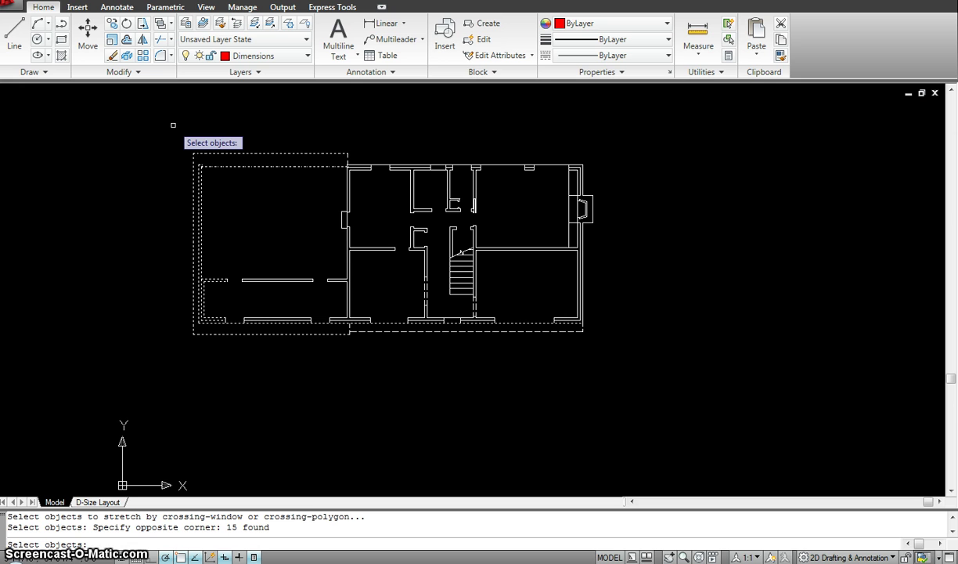
key("Return")
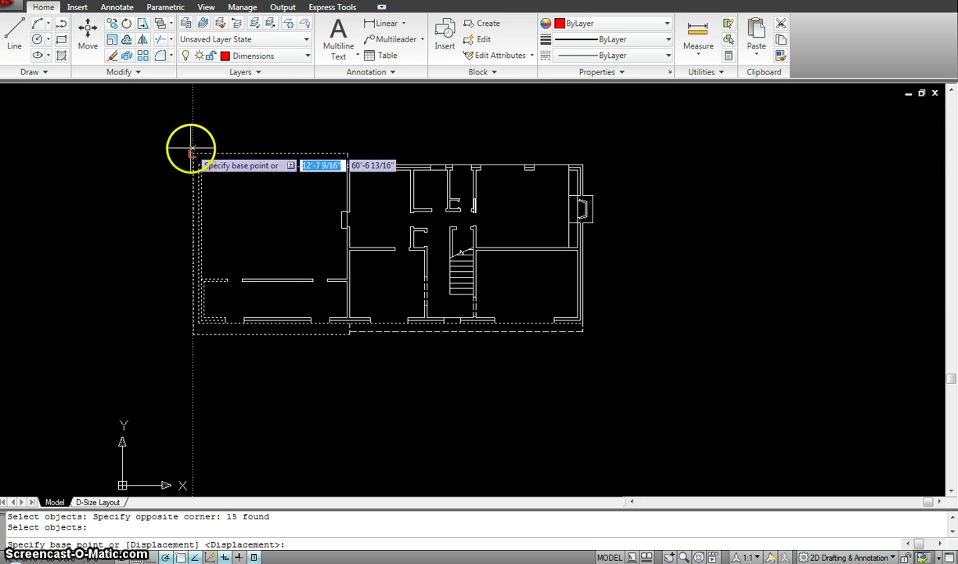
left_click(179, 119)
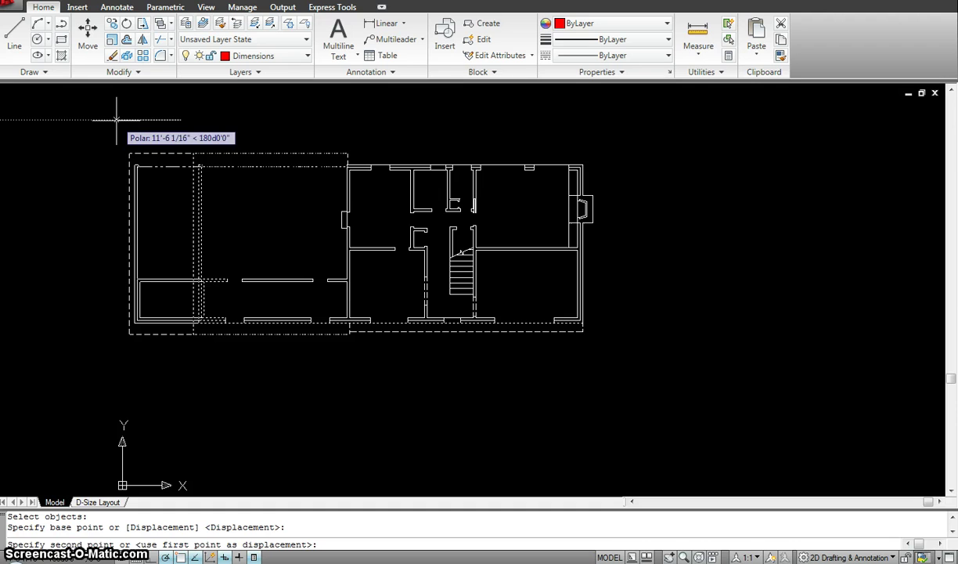
type("5'")
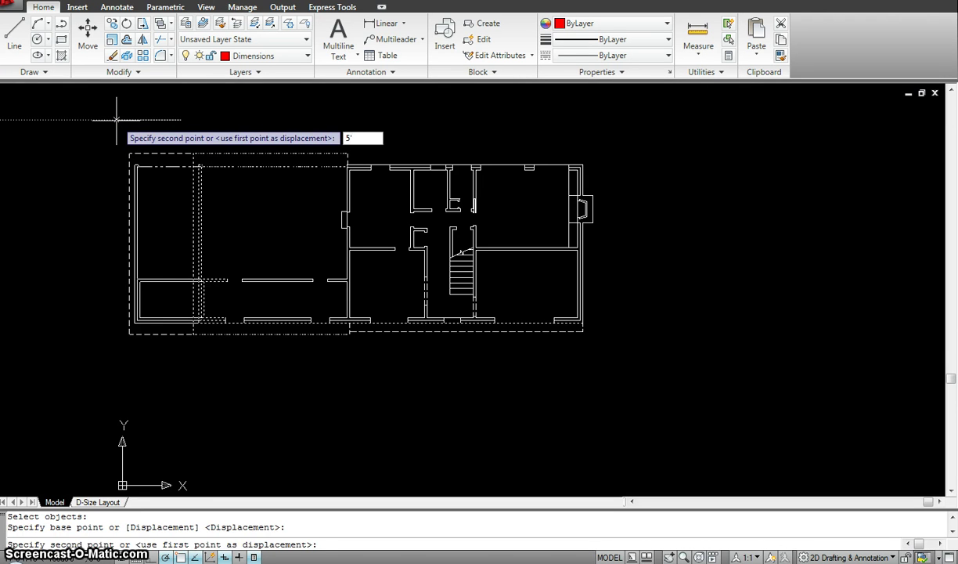
key("Return")
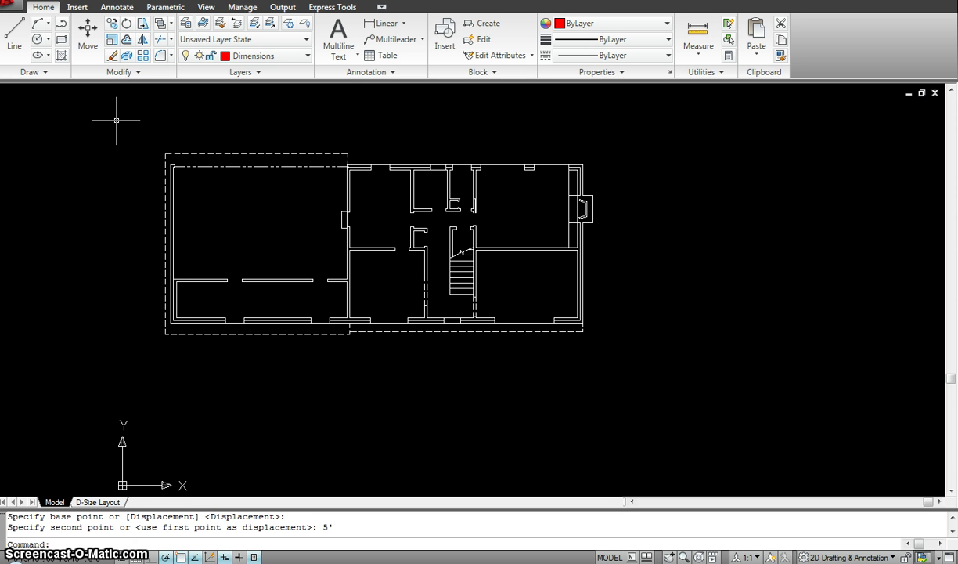
key("Escape")
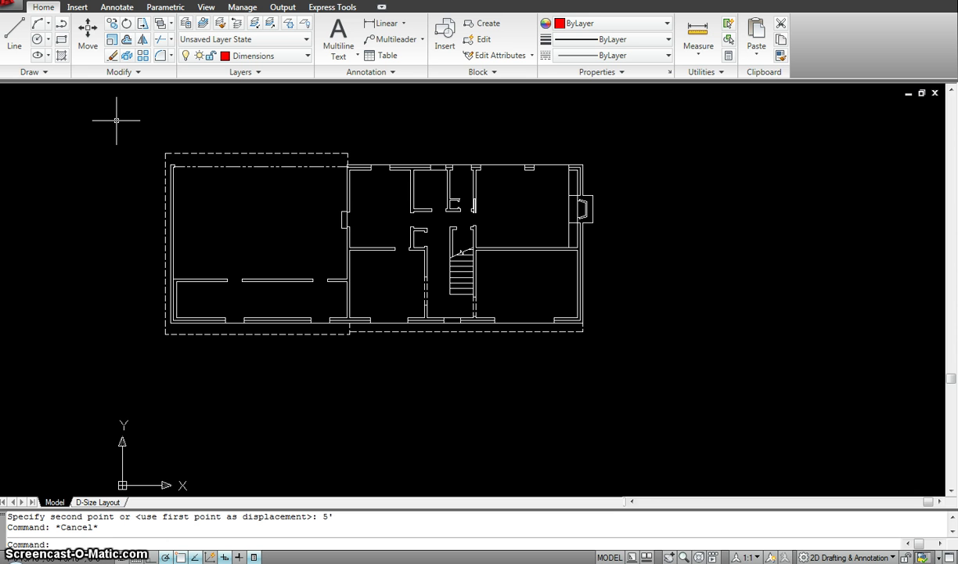
type("s")
key("Return")
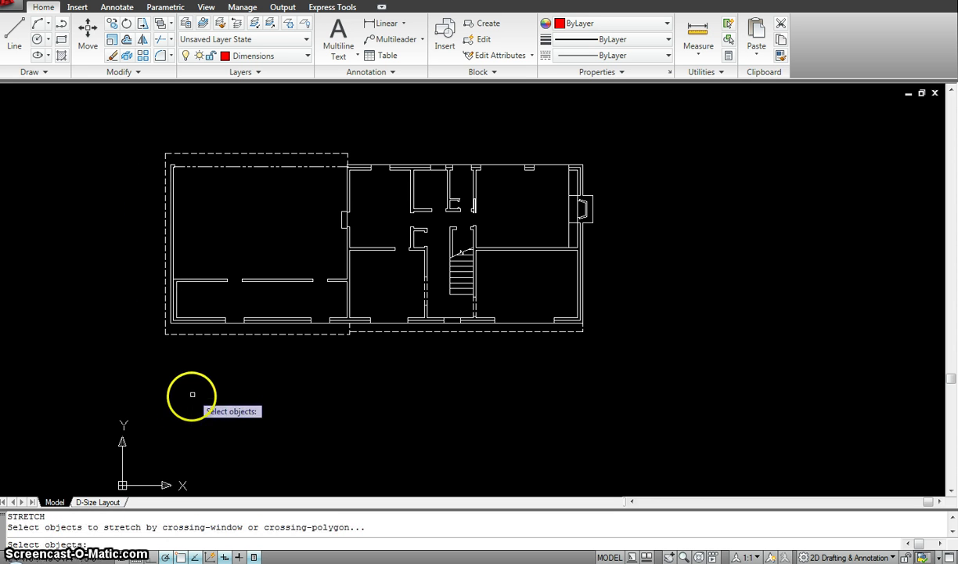
left_click(197, 370)
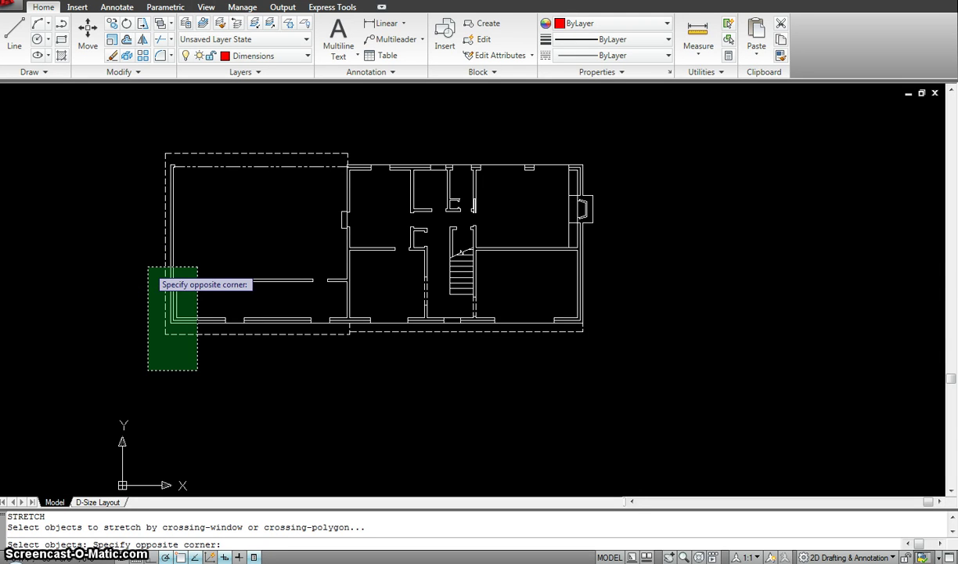
left_click(148, 268)
right_click(137, 264)
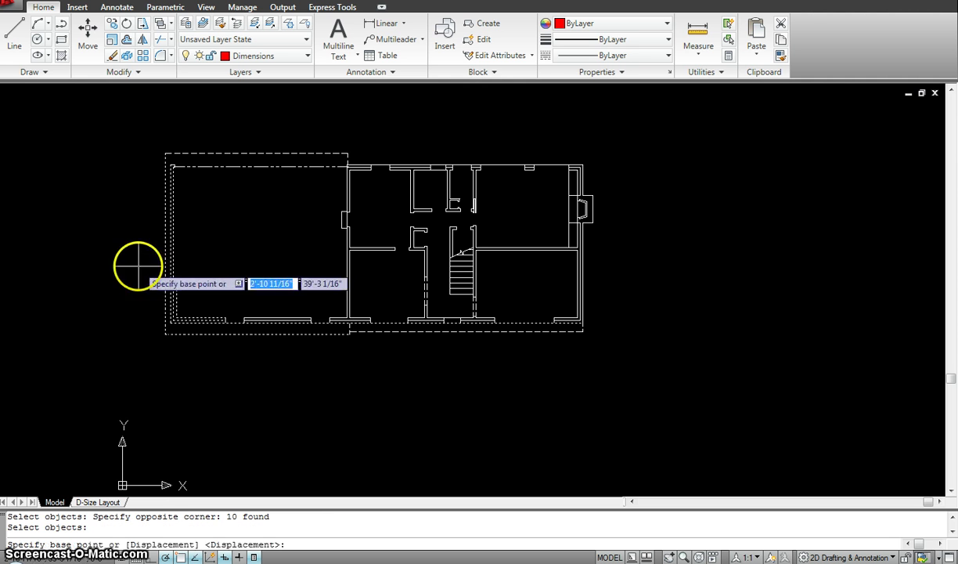
left_click(212, 397)
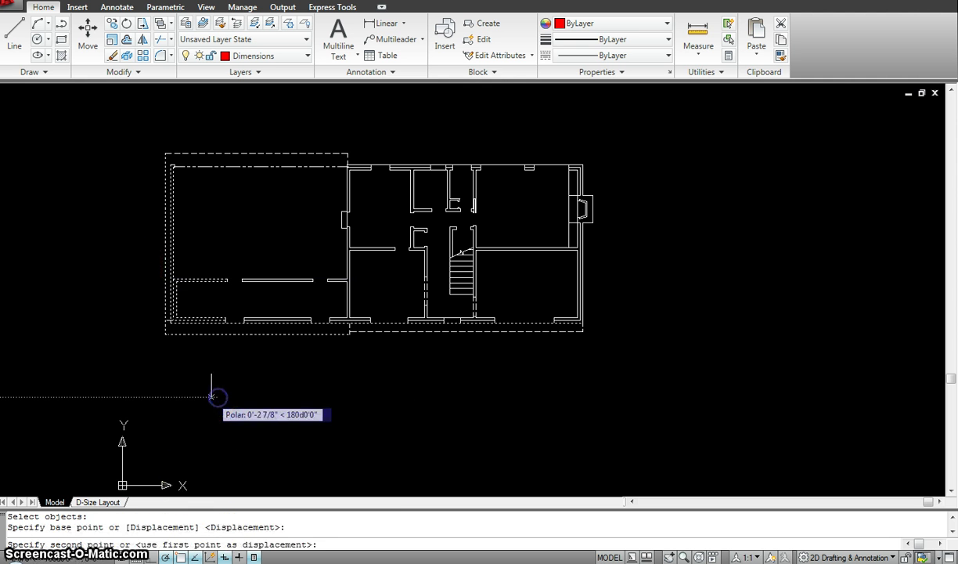
left_click(162, 397)
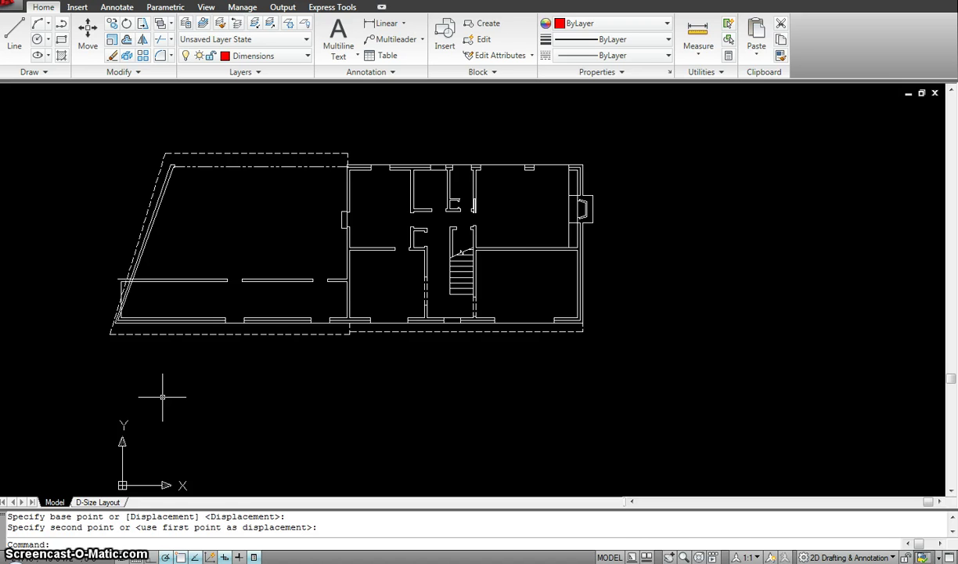
key("ctrl+z")
key("Escape")
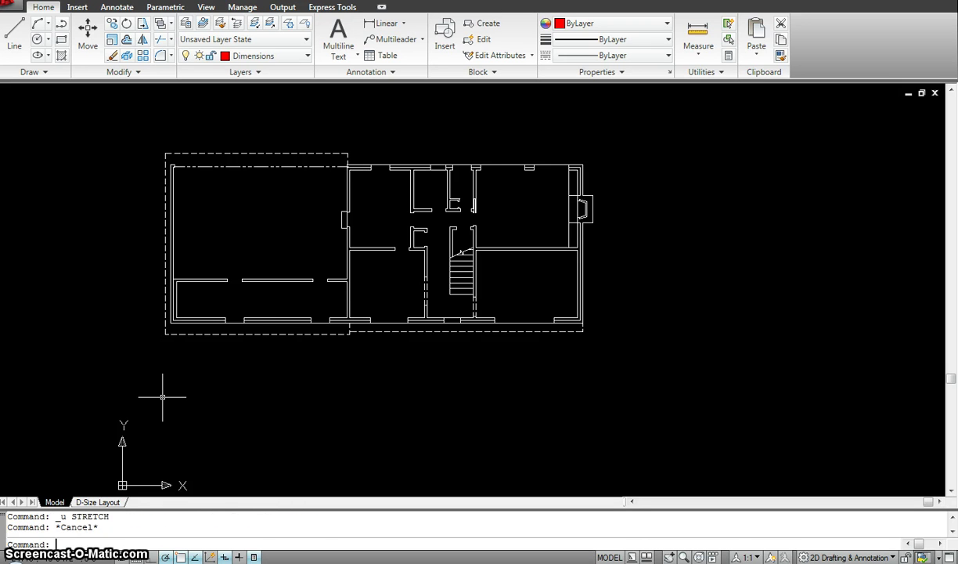
type("s")
key("Return")
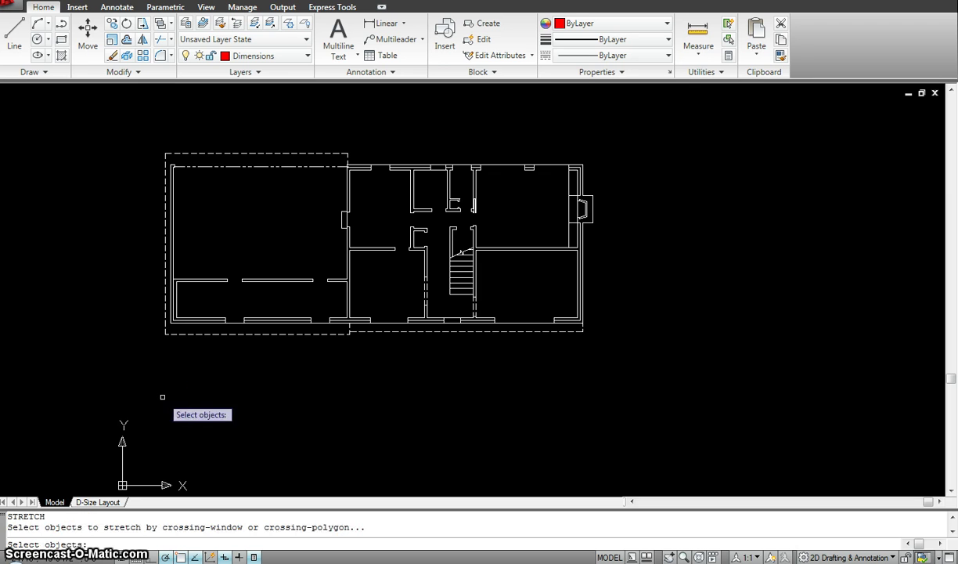
left_click(116, 94)
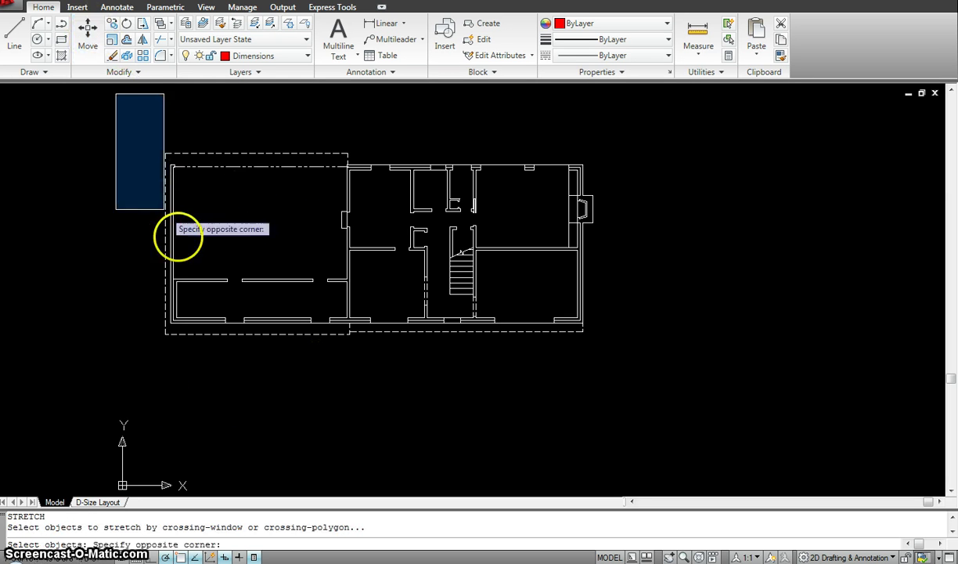
left_click(212, 405)
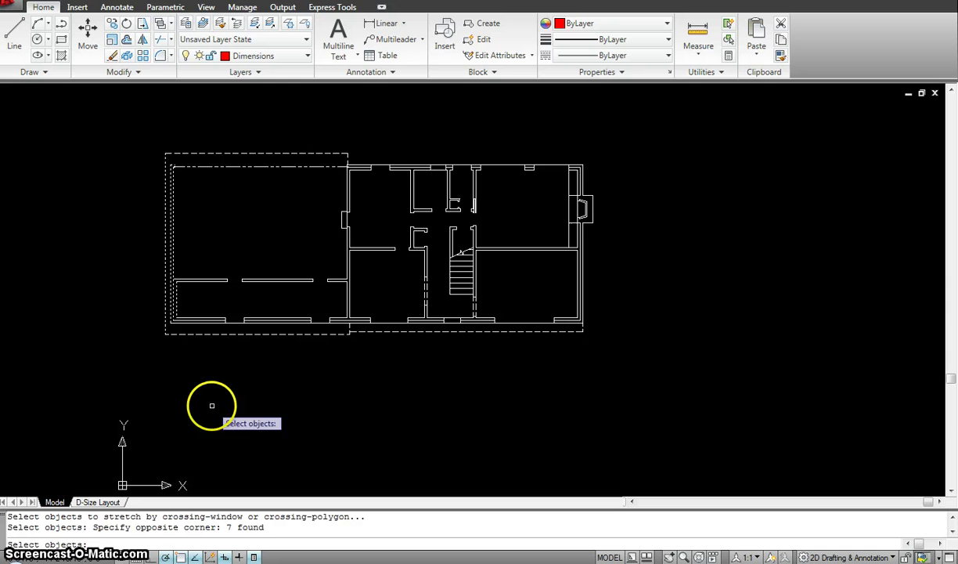
key("Return")
left_click(300, 403)
left_click(245, 404)
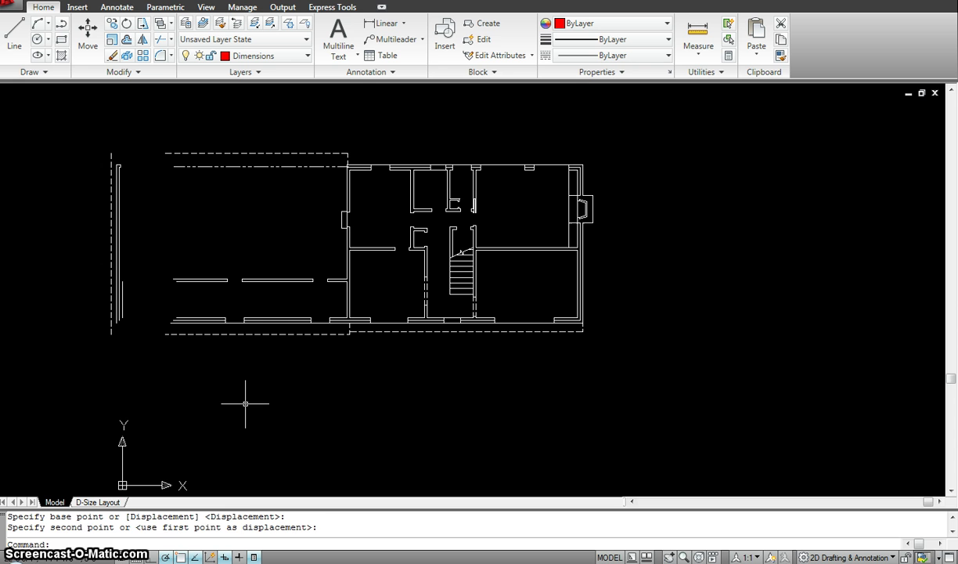
key("Escape")
key("Escape")
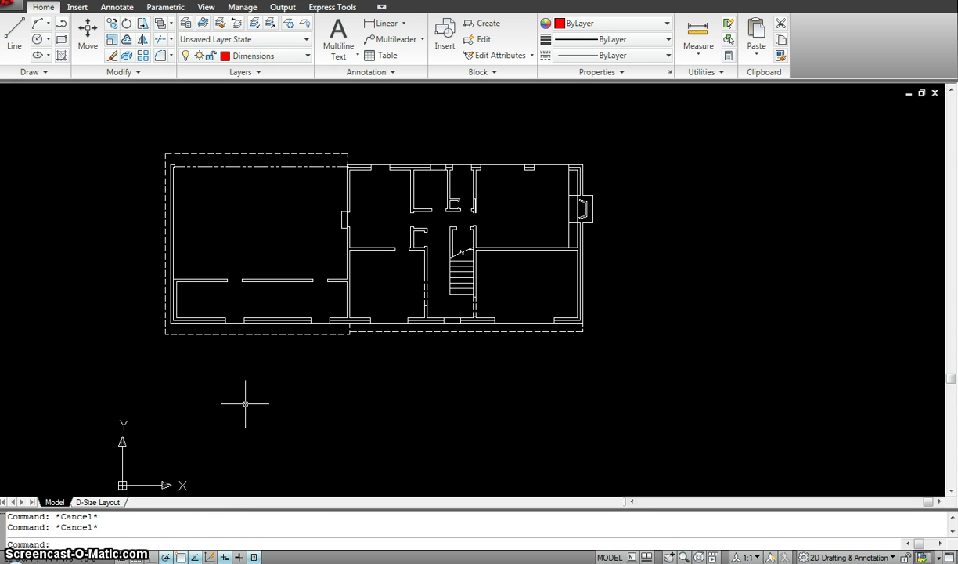
- Stretch the plan's left end back toward the right
type("s")
key("Return")
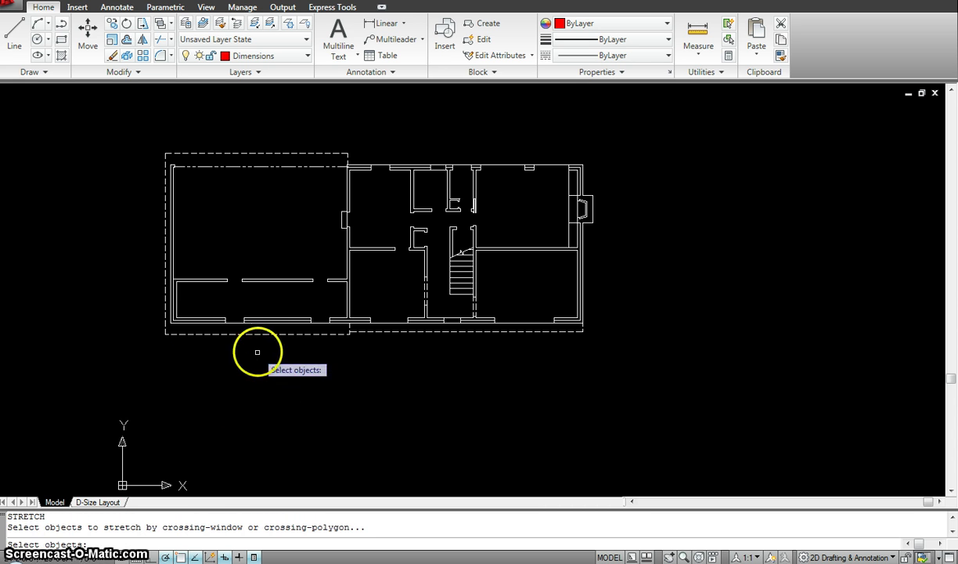
left_click_drag(258, 362, 108, 119)
key("Return")
left_click(86, 121)
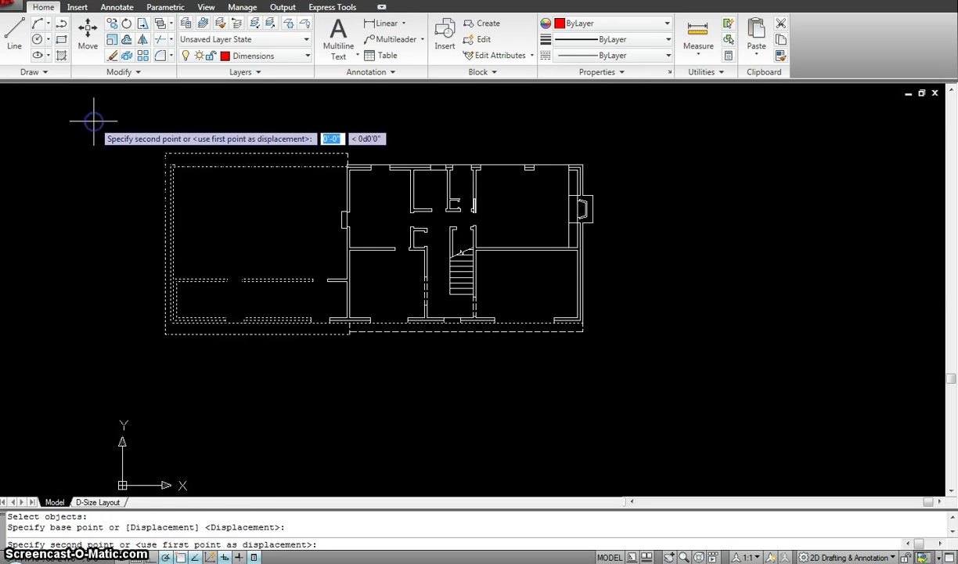
left_click(144, 122)
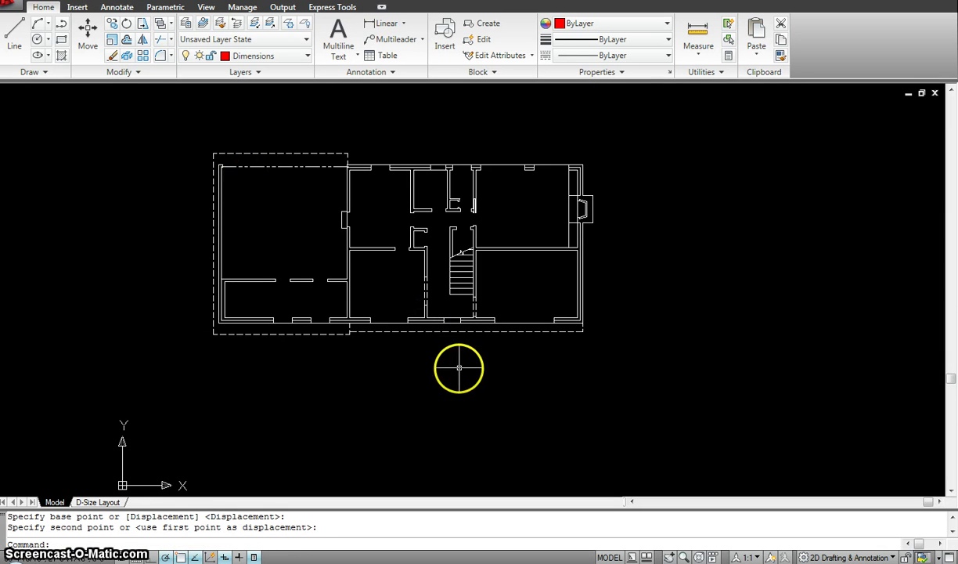
- Stretch the plan's lower rooms downward, lowering the bottom wall
key("Return")
left_click(664, 386)
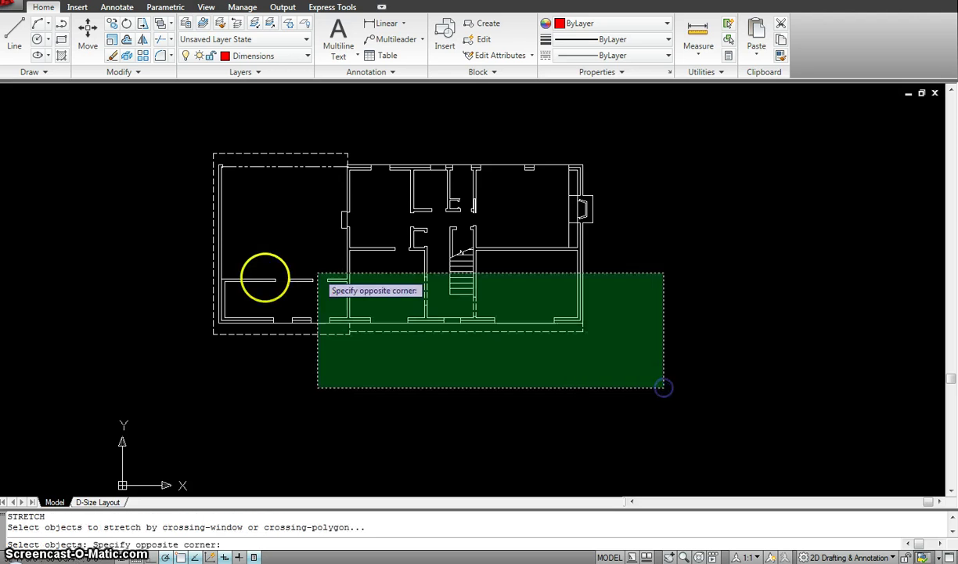
left_click(87, 305)
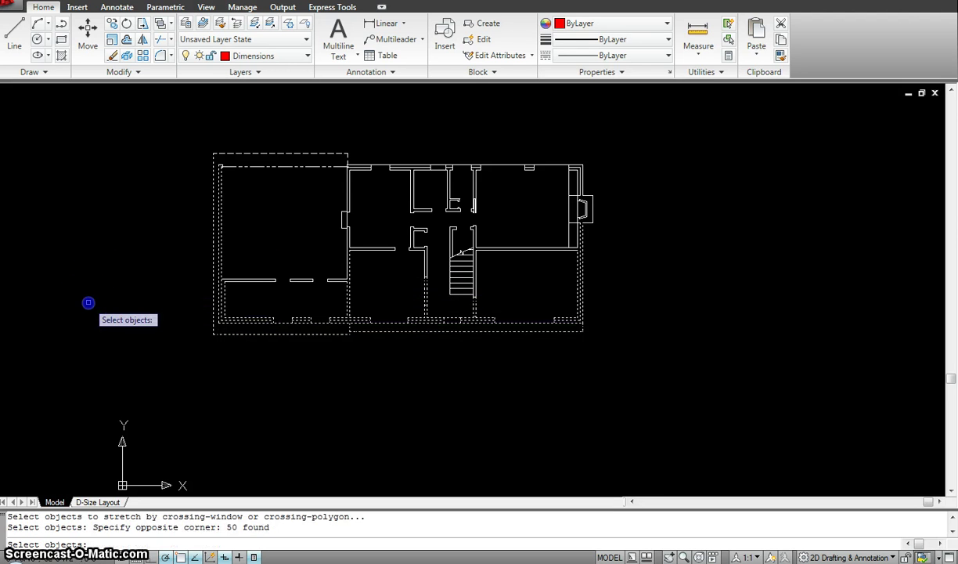
key("Return")
left_click(83, 275)
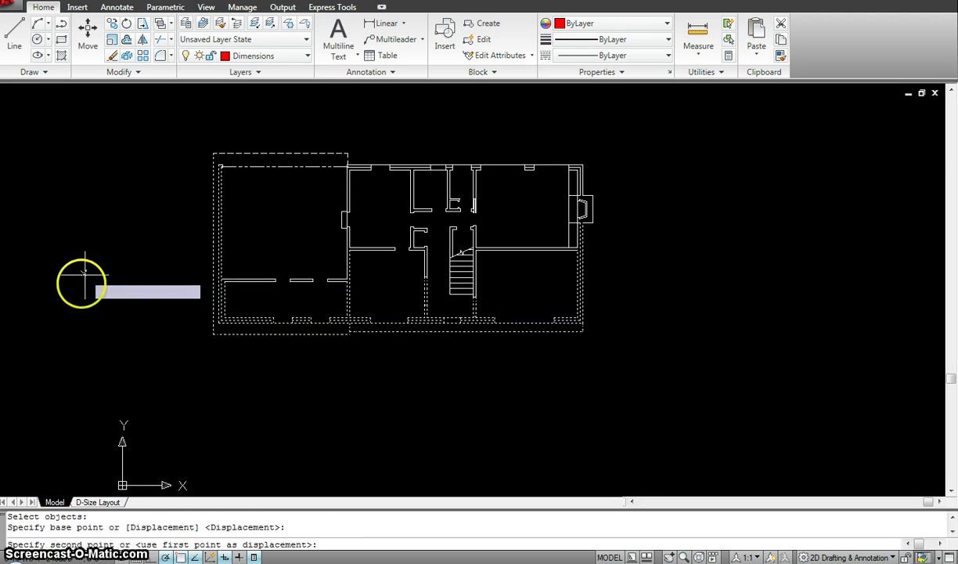
left_click(84, 318)
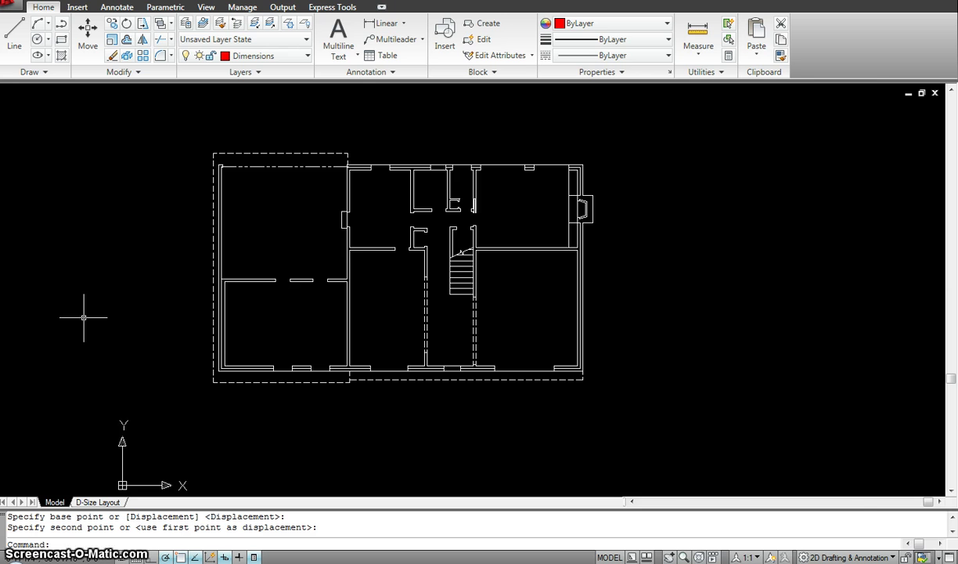
- Stretch the left-wall bump upward using a crossing window of 10 objects
scroll(347, 235, "up", 6)
middle_click_drag(391, 208, 368, 293)
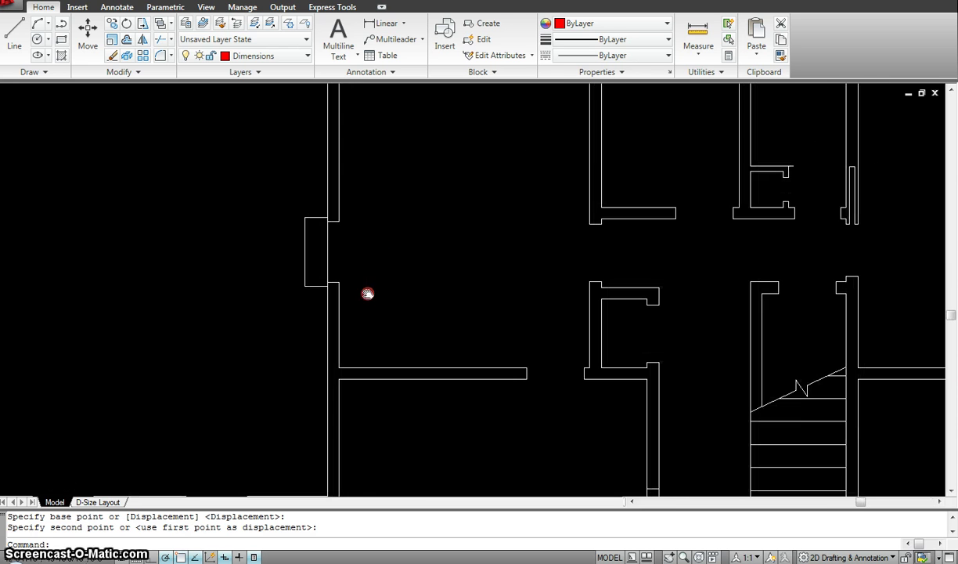
mouse_move(368, 292)
left_mouse_down()
mouse_move(295, 188)
mouse_move(299, 251)
mouse_move(319, 254)
left_mouse_up()
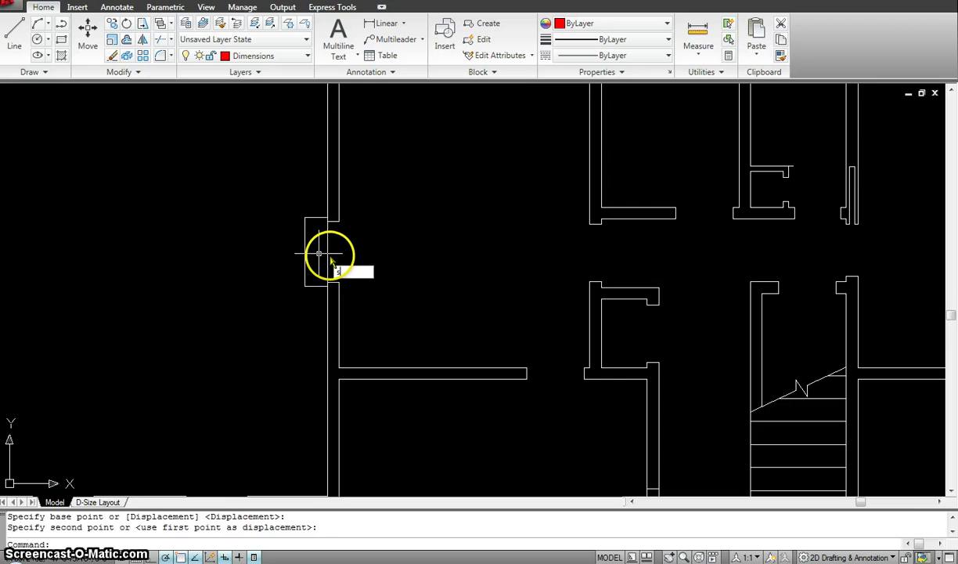
key("Return")
scroll(376, 284, "down", 3)
left_click(386, 296)
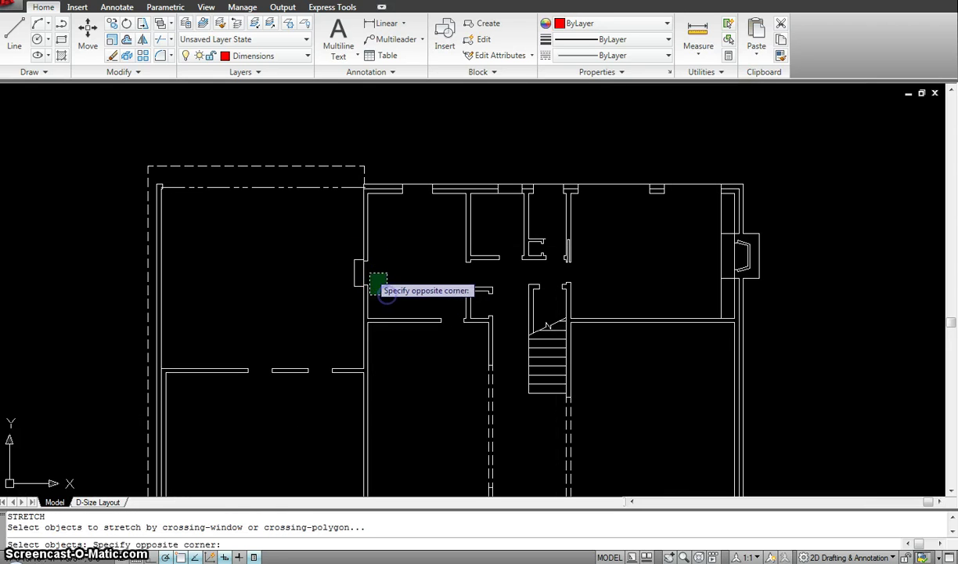
left_click(334, 243)
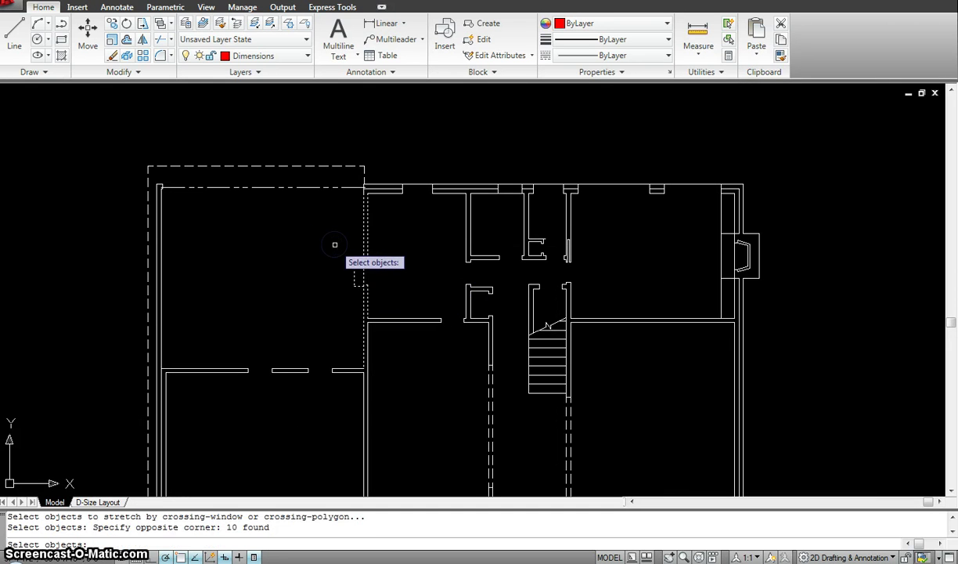
key("Return")
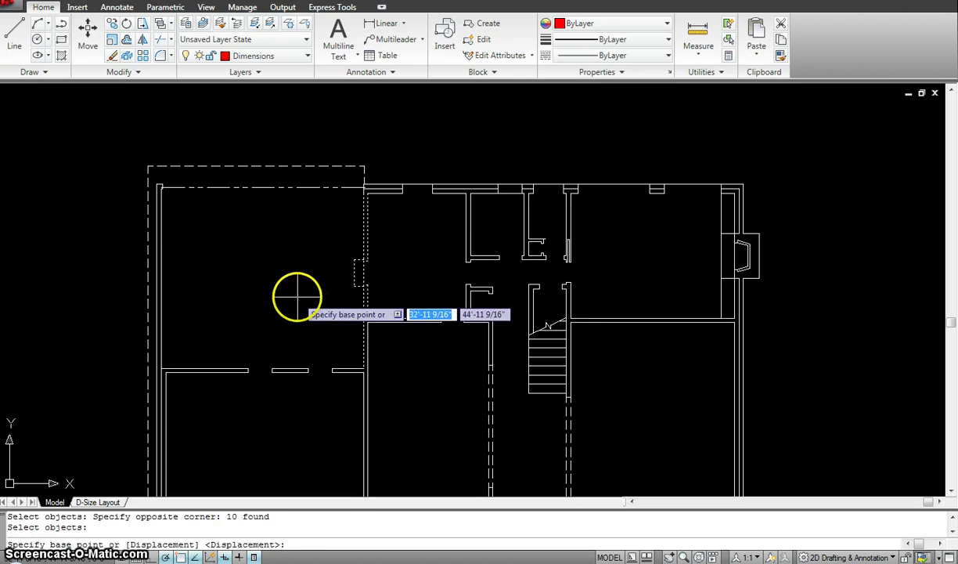
left_click(297, 296)
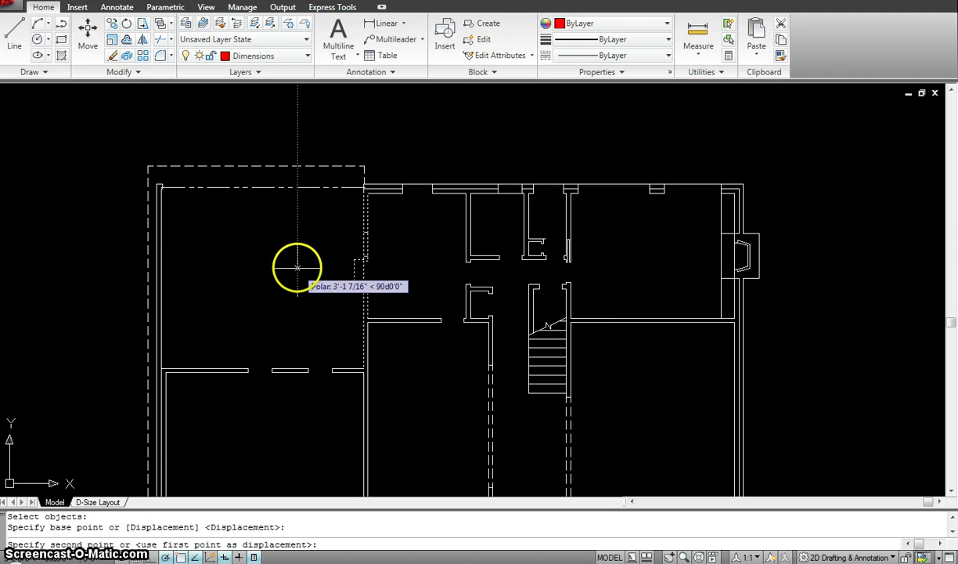
left_click(297, 267)
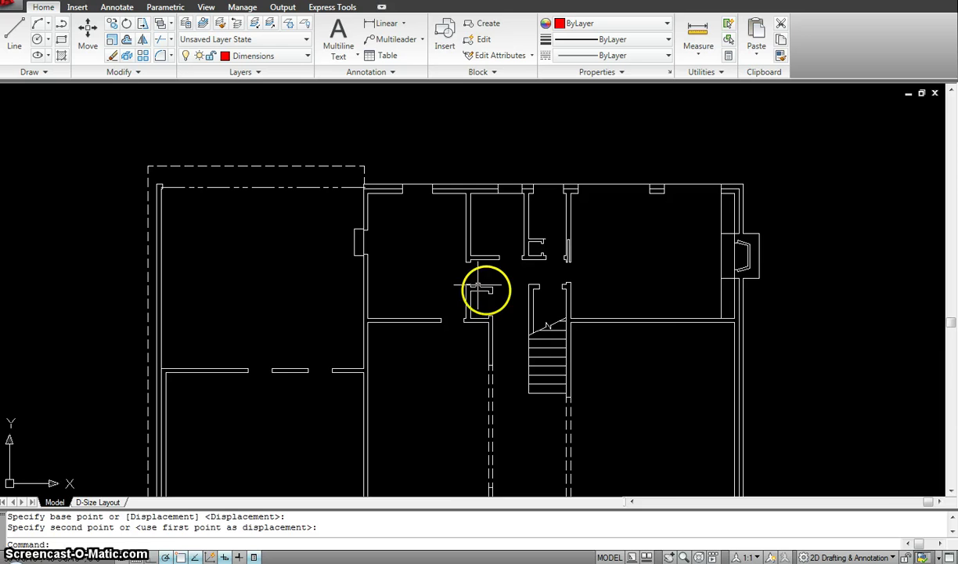
- Stretch the short interior wall's three lines toward the left
type("s")
key("Return")
scroll(506, 267, "up", 3)
left_click(507, 264)
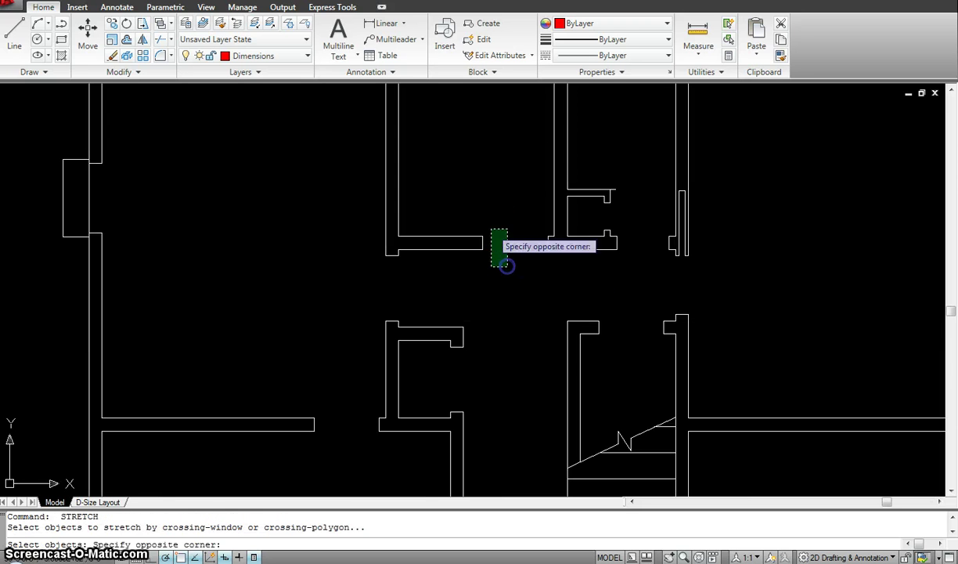
left_click(477, 217)
key("Return")
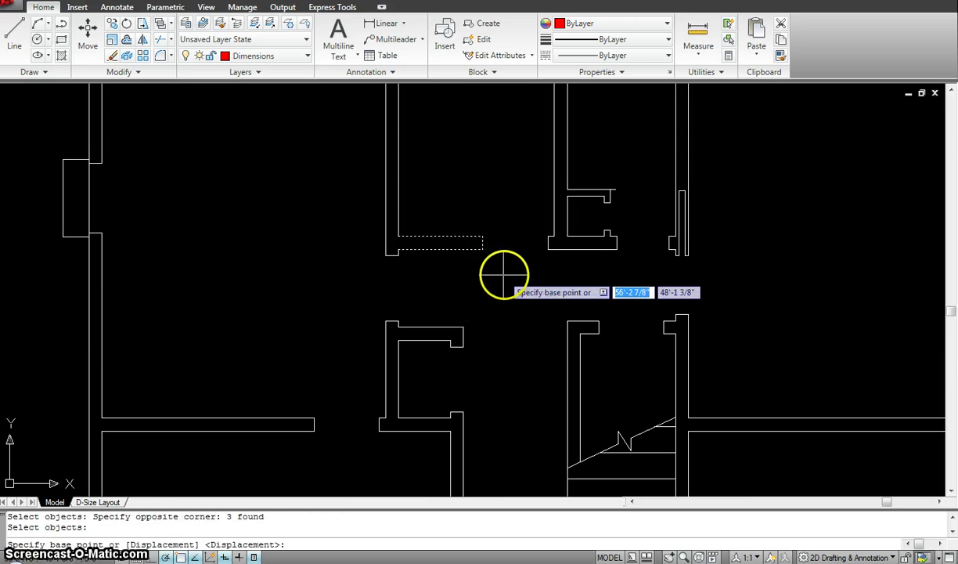
left_click(509, 274)
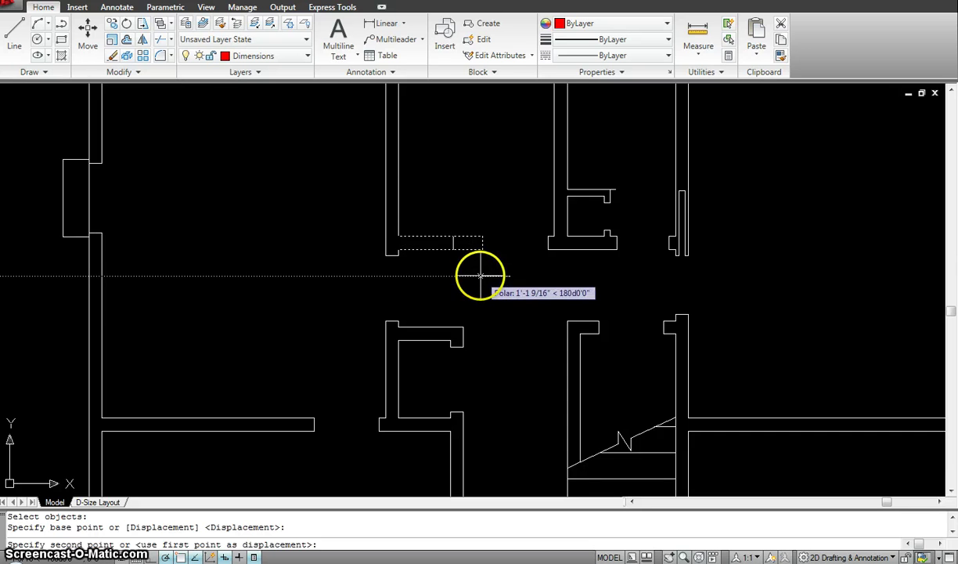
left_click(481, 275)
- Stretch the right-wall bay window up 1'
scroll(481, 275, "down", 4)
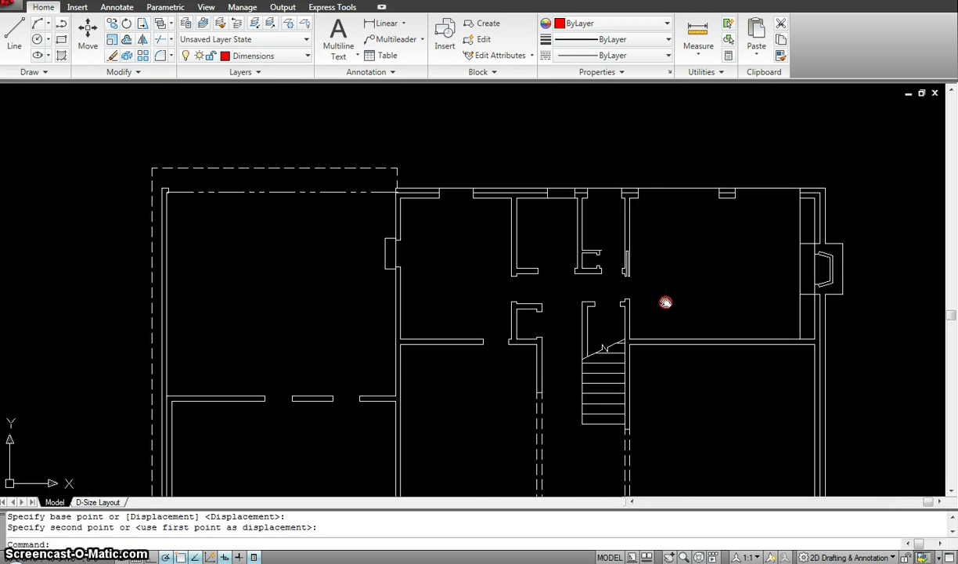
mouse_move(665, 302)
middle_mouse_down()
mouse_move(569, 293)
mouse_move(541, 260)
middle_mouse_up()
key("Return")
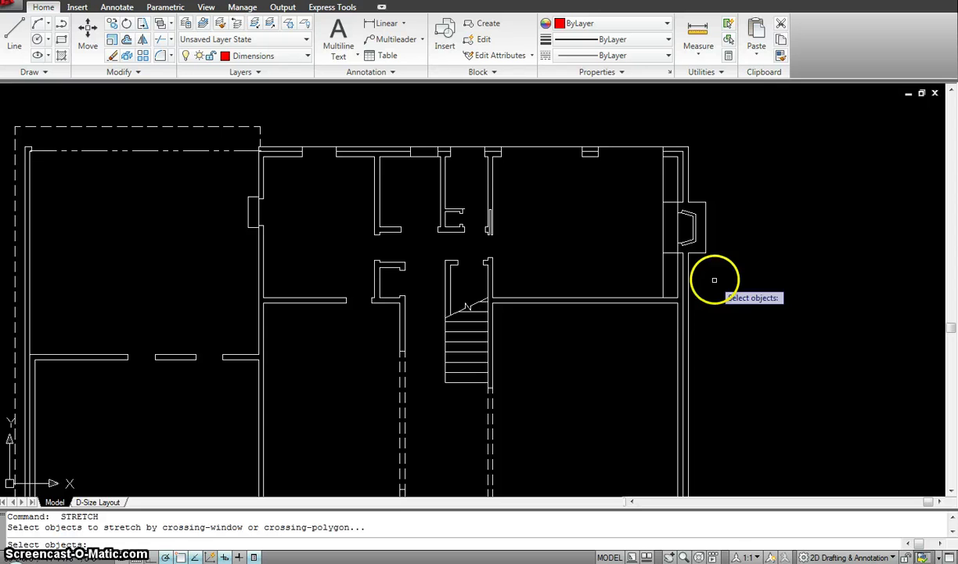
left_click(734, 266)
left_click(608, 173)
key("Return")
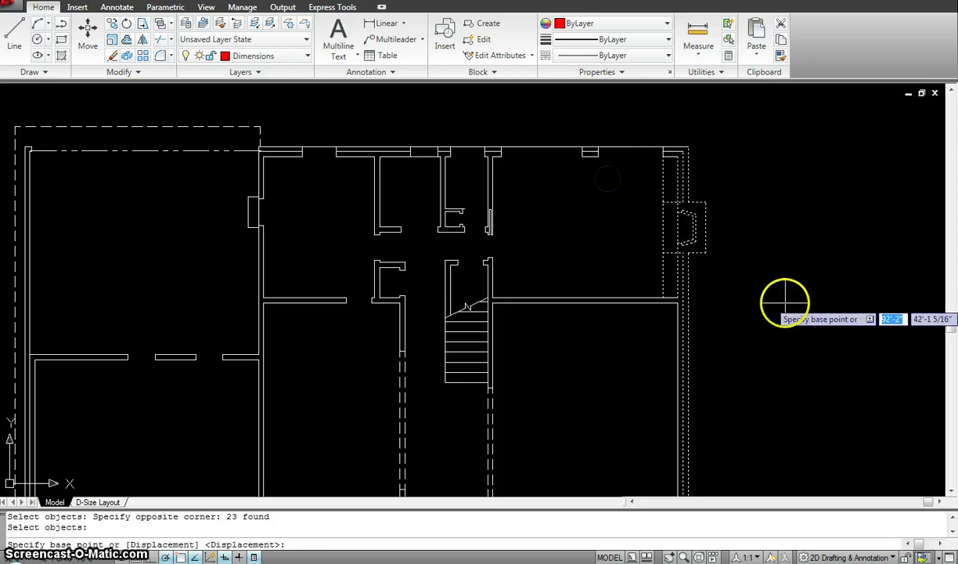
left_click(784, 300)
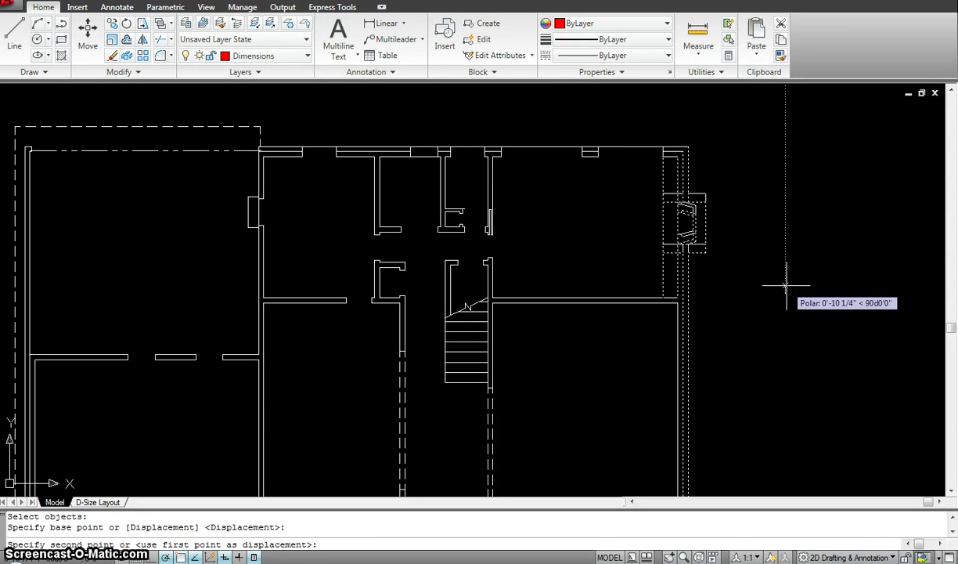
type("1'")
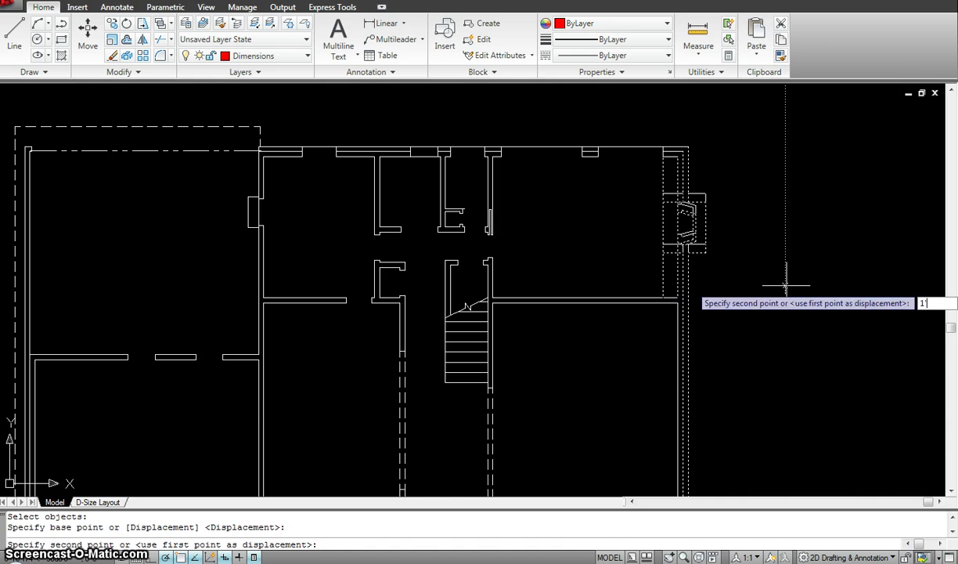
key("Return")
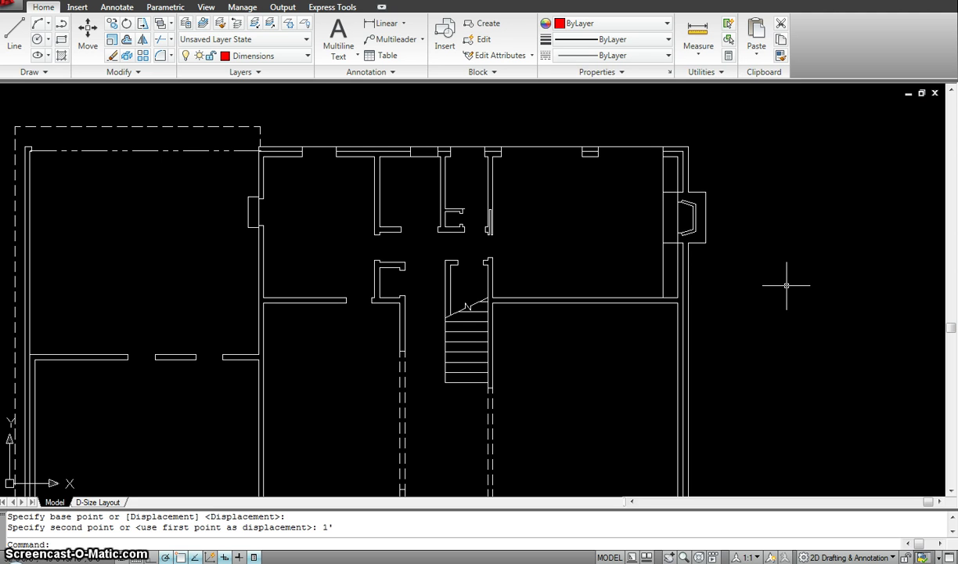
- Undo the 1' bay window stretch, then move the bay window up slightly
key("ctrl+z")
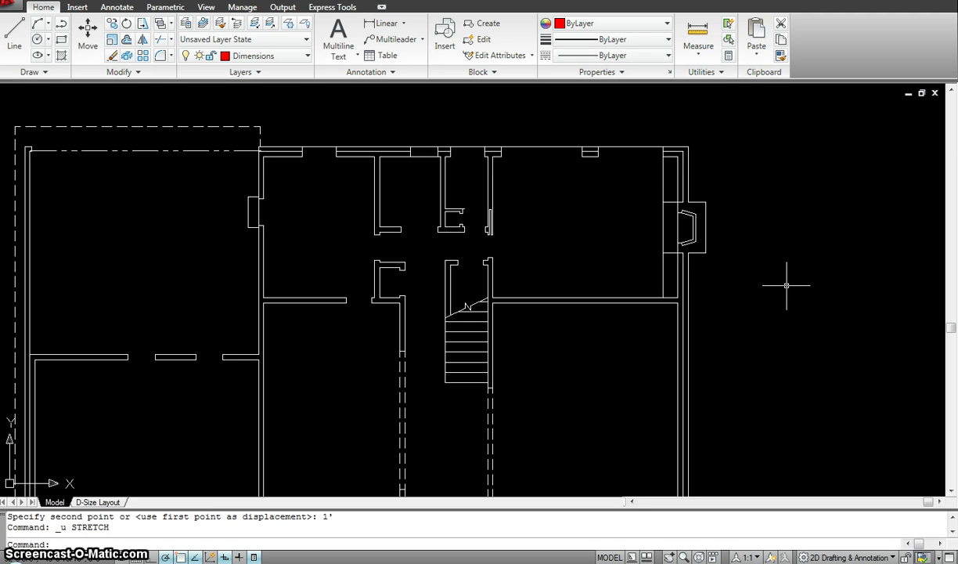
key("Escape")
type("m")
key("Return")
left_click(643, 181)
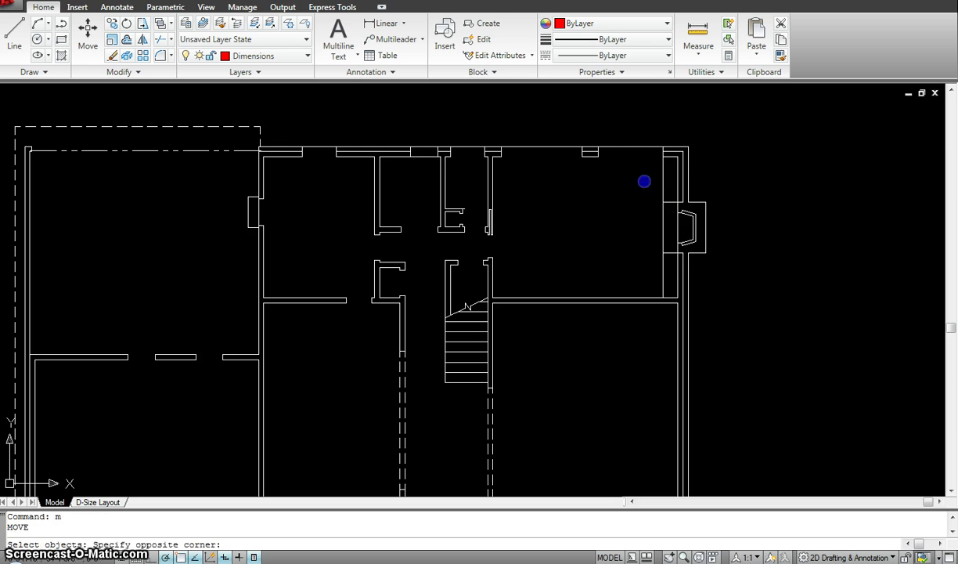
left_click(709, 247)
key("Return")
left_click(766, 264)
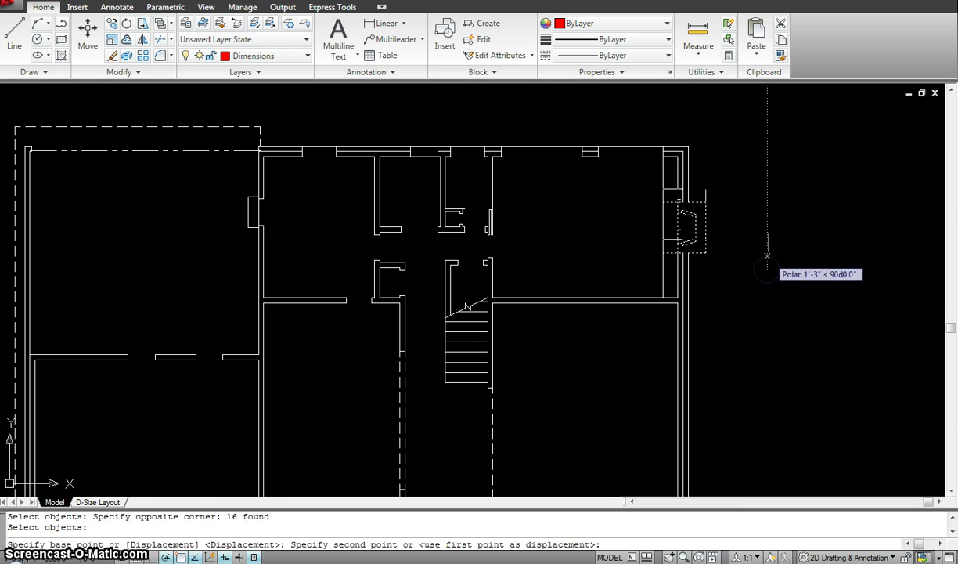
left_click(768, 250)
- Undo the zoom and the trial bay window move
scroll(689, 243, "up", 3)
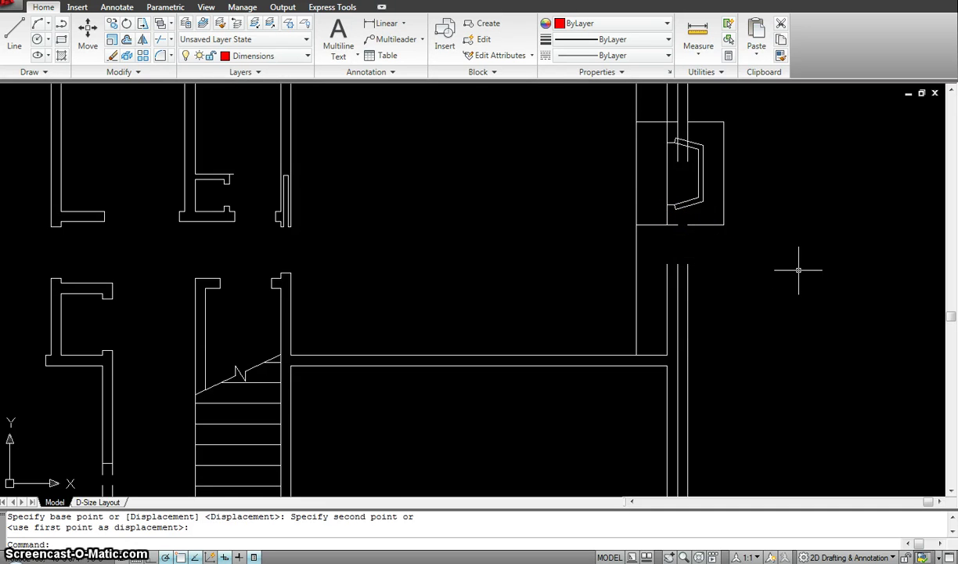
key("ctrl+z")
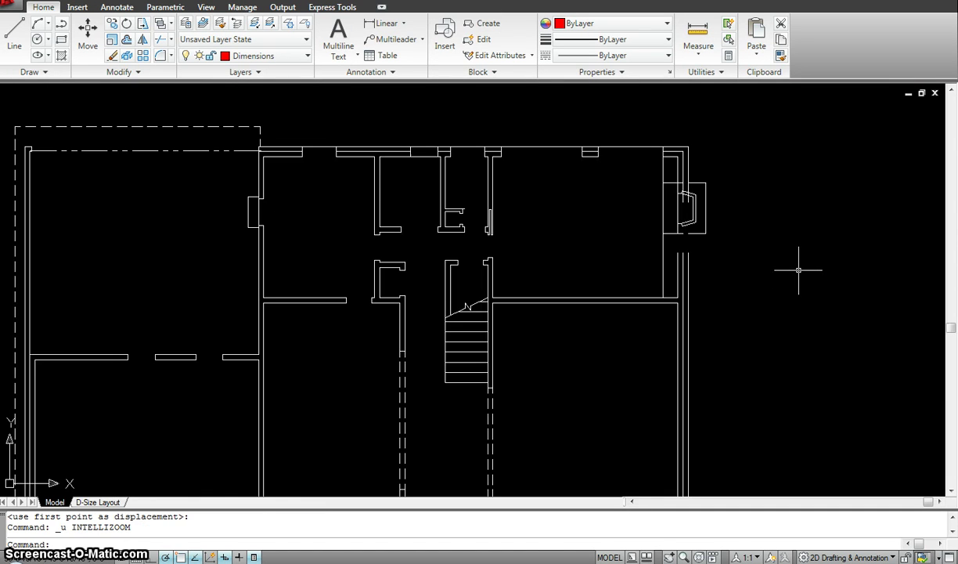
key("ctrl+z")
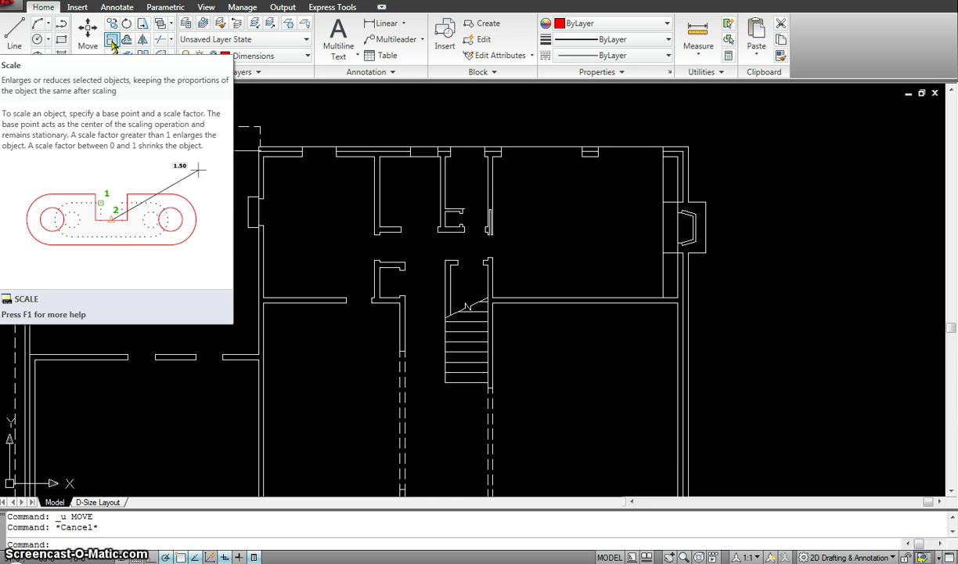
- Thaw the A-Windows, FURNITURE and KITCHEN layers in the Home tab's Layers list
key("Escape")
scroll(347, 150, "down", 4)
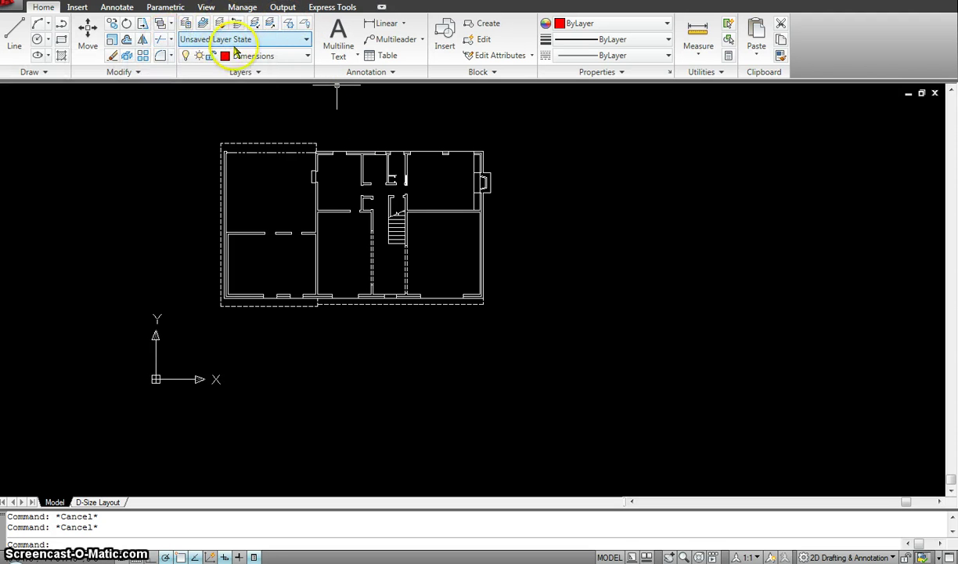
left_click(307, 57)
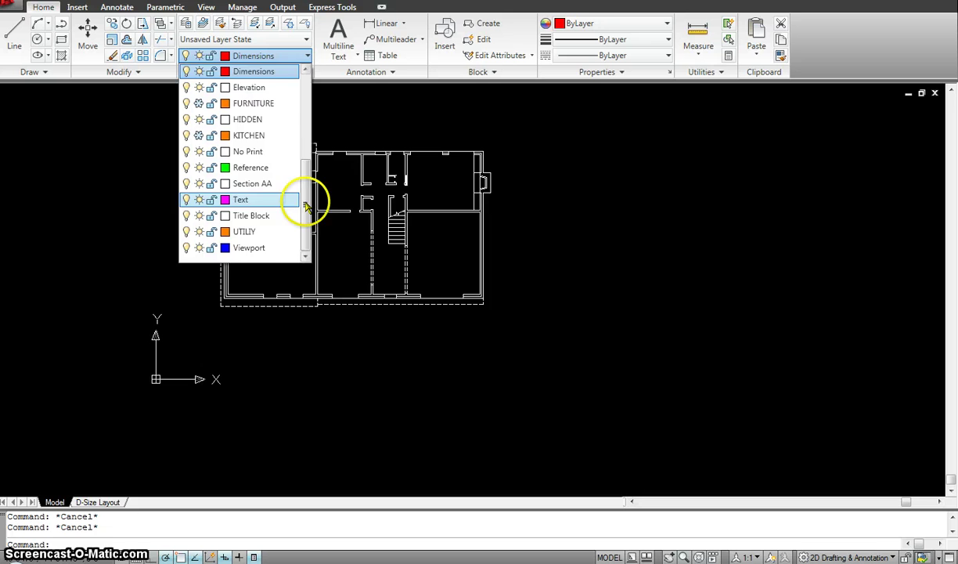
left_click_drag(310, 203, 311, 125)
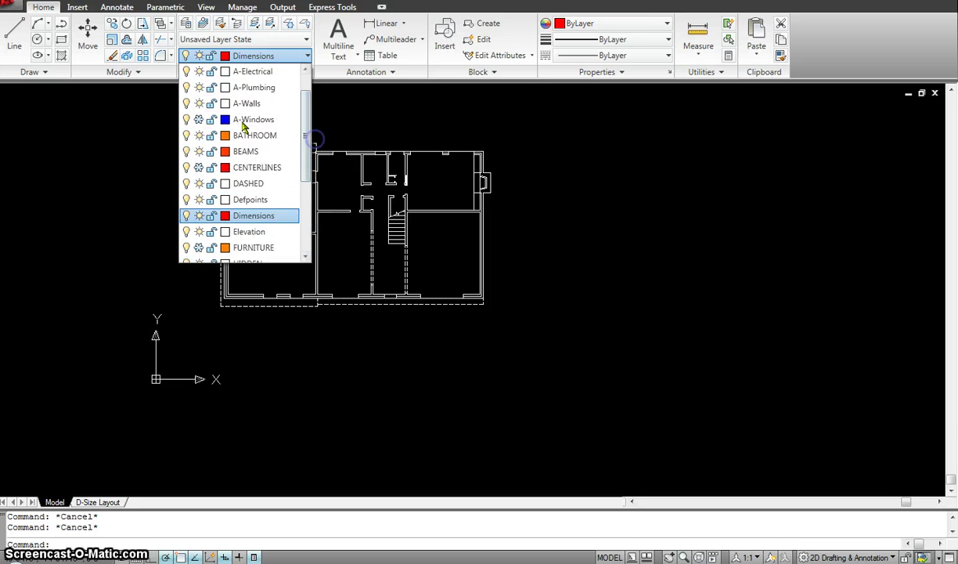
left_click(199, 119)
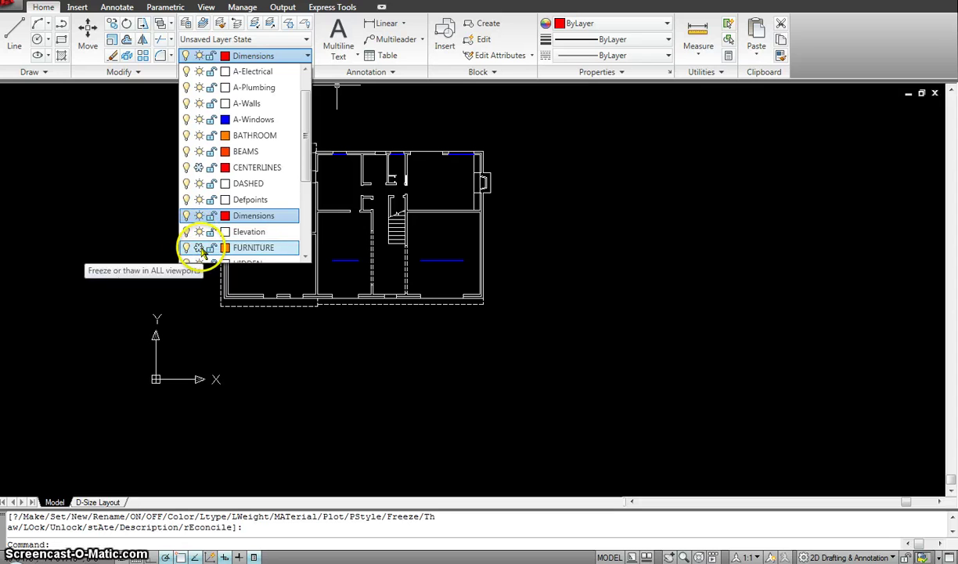
left_click(199, 247)
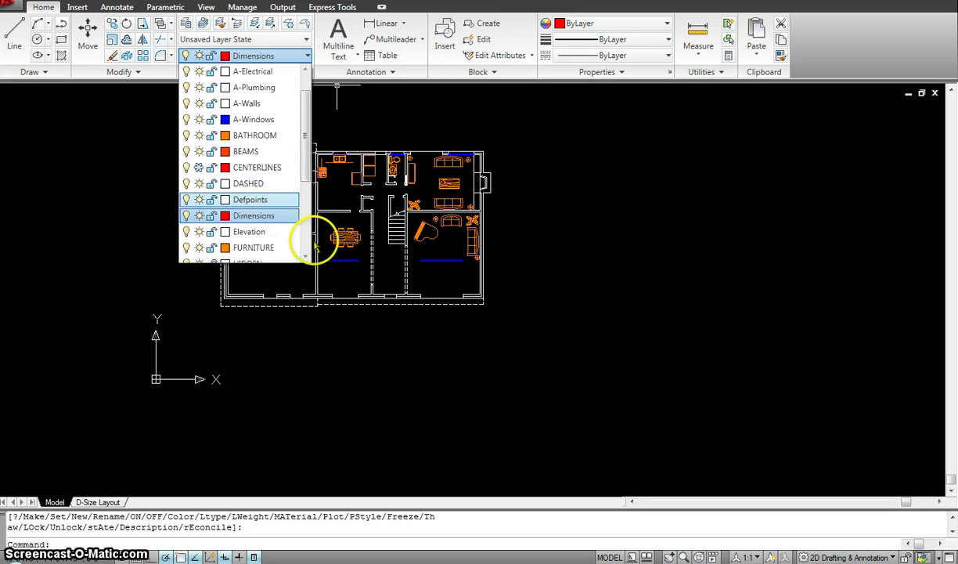
left_click_drag(302, 155, 305, 202)
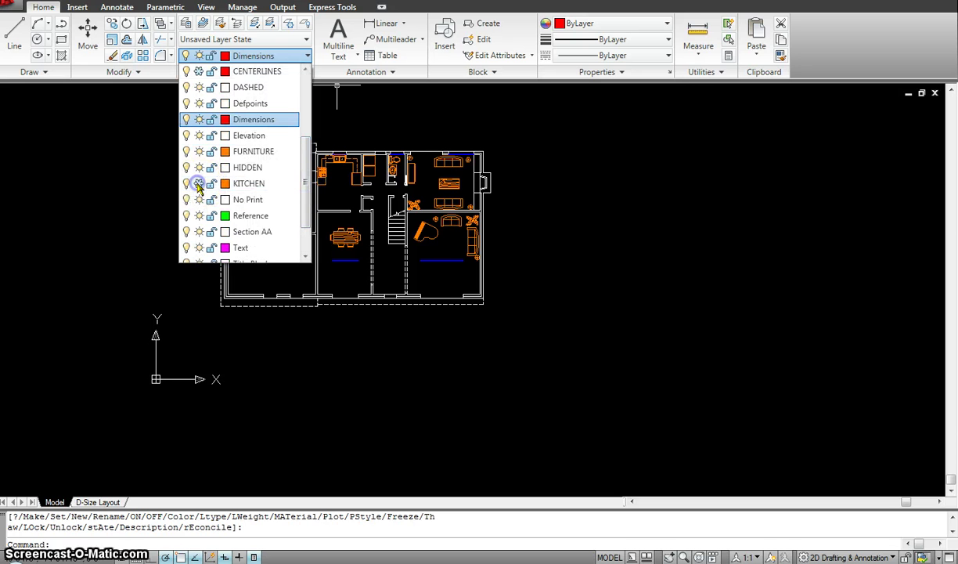
left_click(198, 183)
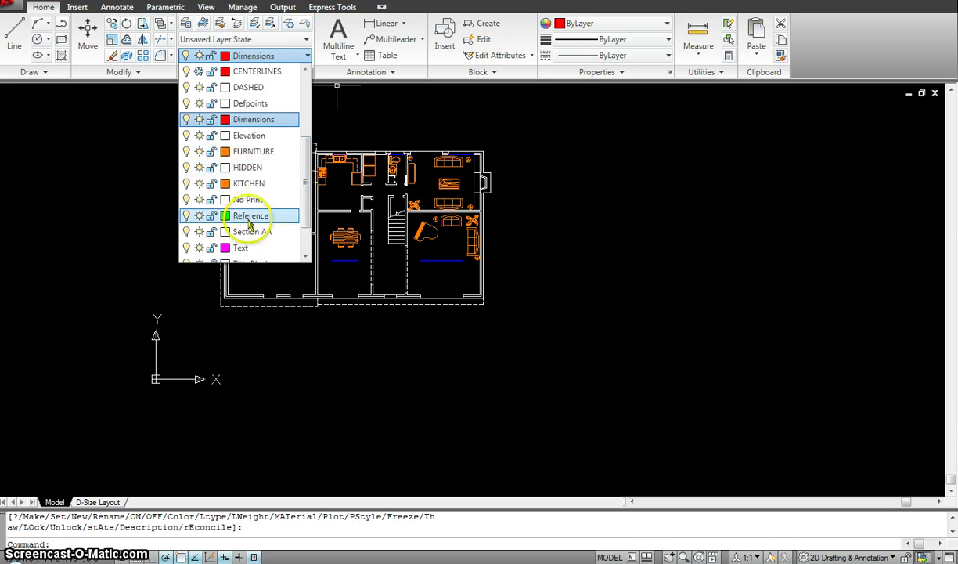
left_click(64, 185)
key("Escape")
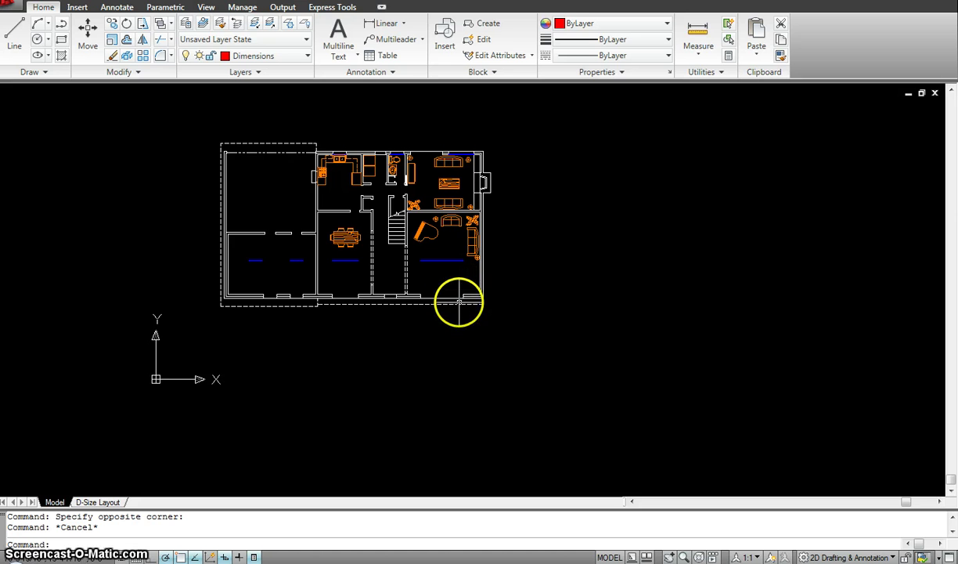
- Stretch the crossing-selected bottom walls straight up about 8'-10 3/4"
type("s")
key("Return")
left_click(508, 329)
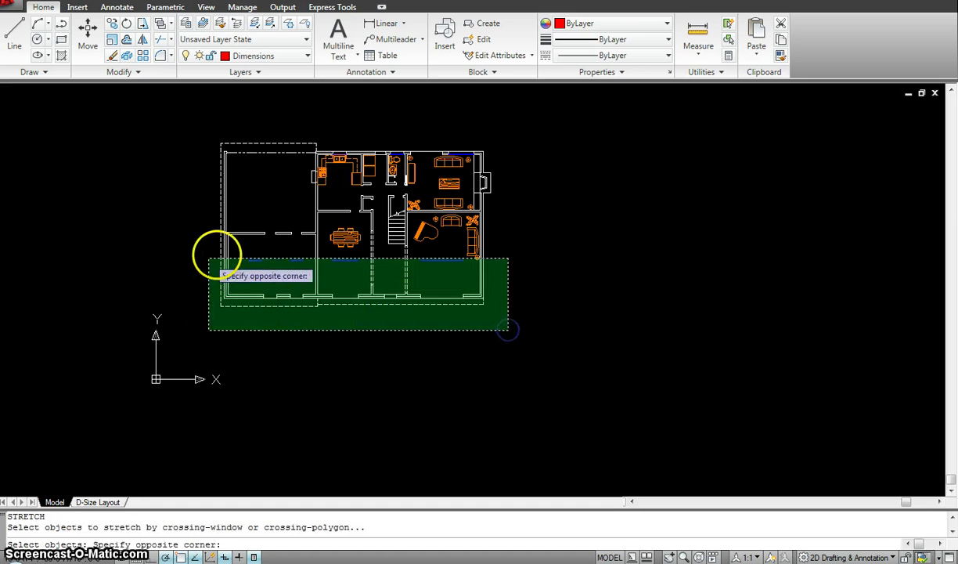
left_click(185, 281)
key("Return")
scroll(263, 301, "up", 5)
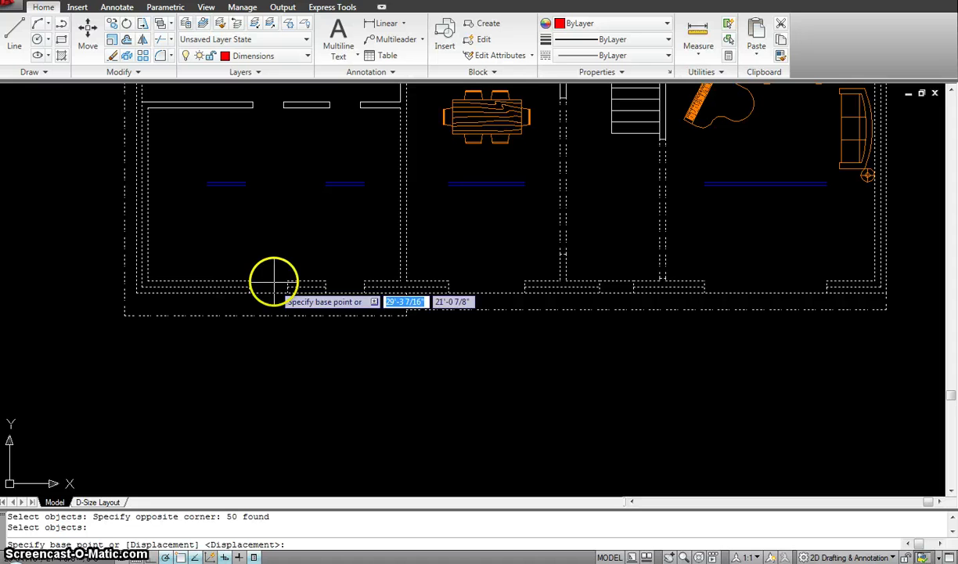
left_click(282, 241)
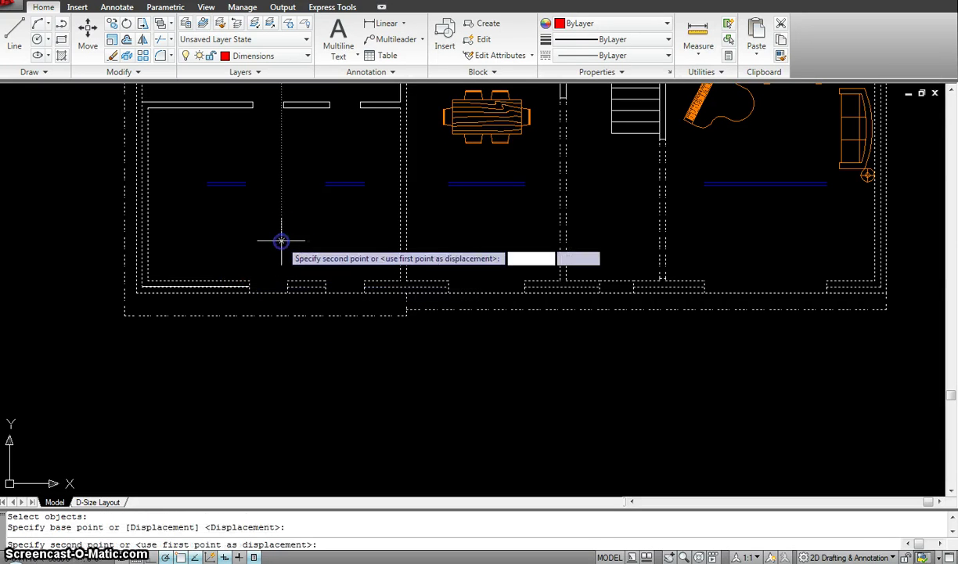
left_click(276, 142)
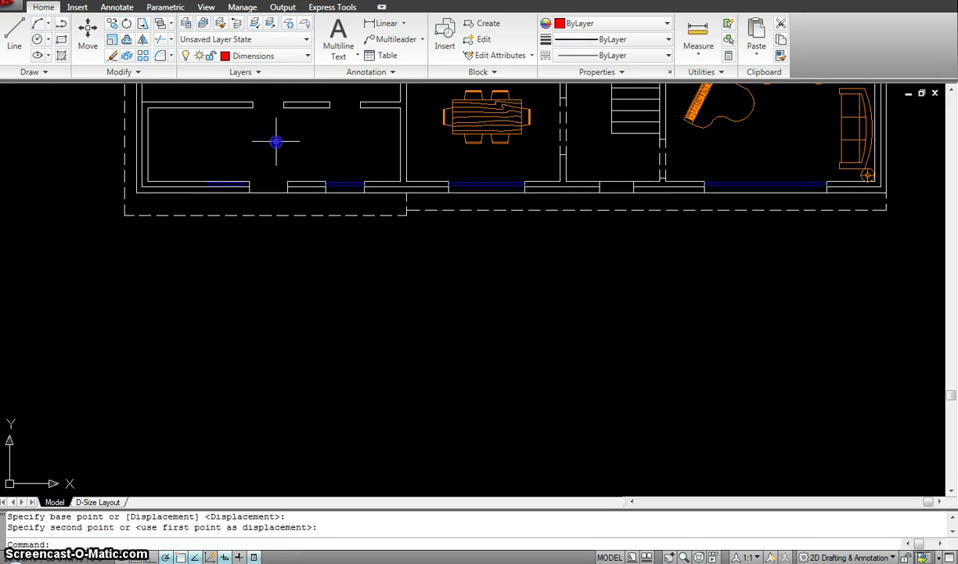
scroll(507, 392, "down", 3)
scroll(456, 402, "up", 2)
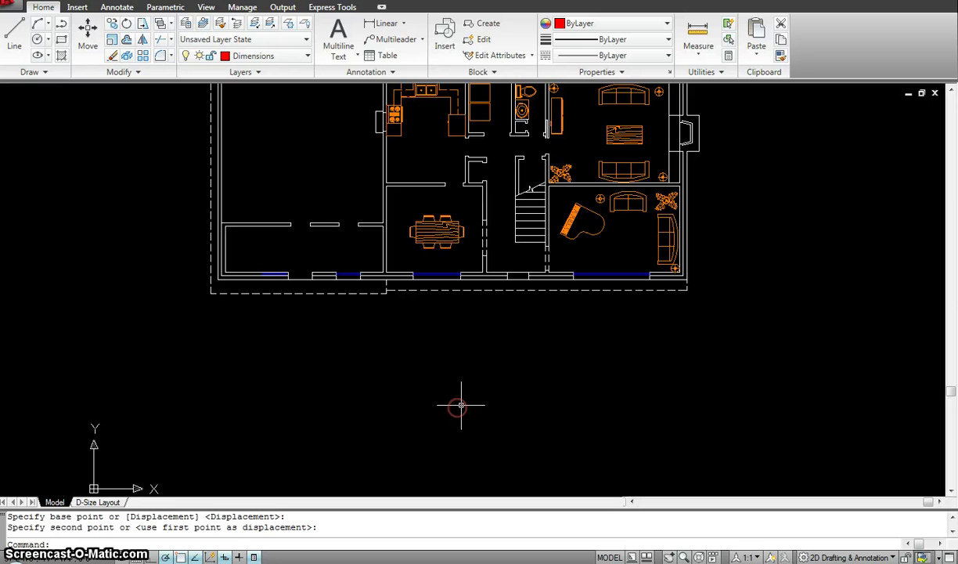
middle_click_drag(477, 171, 437, 235)
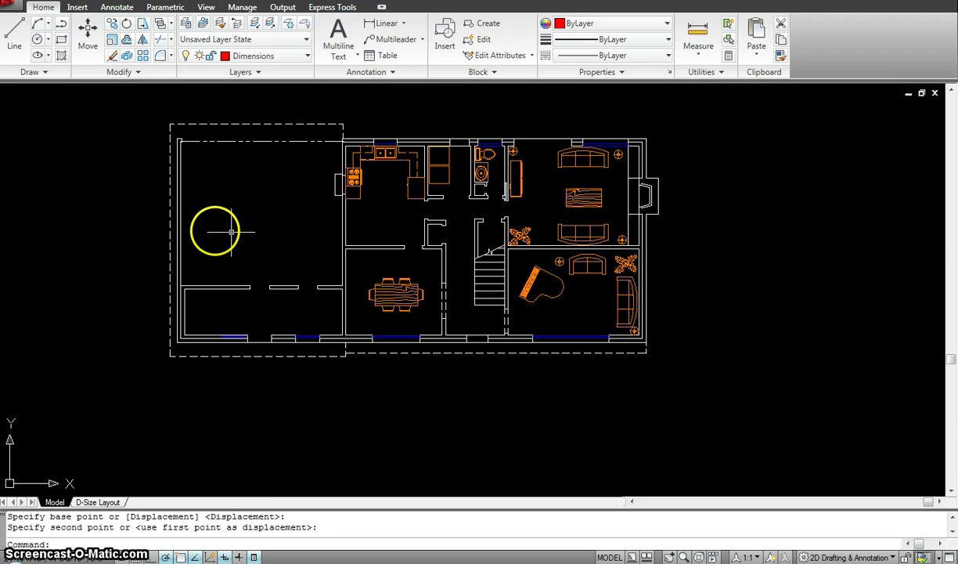
key("Escape")
key("Escape")
type("s")
key("Return")
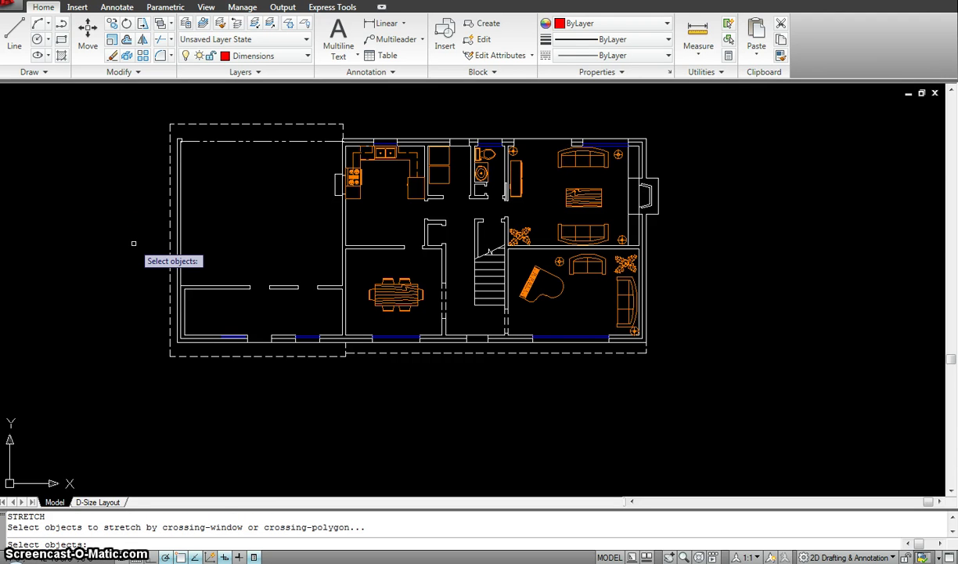
key("Escape")
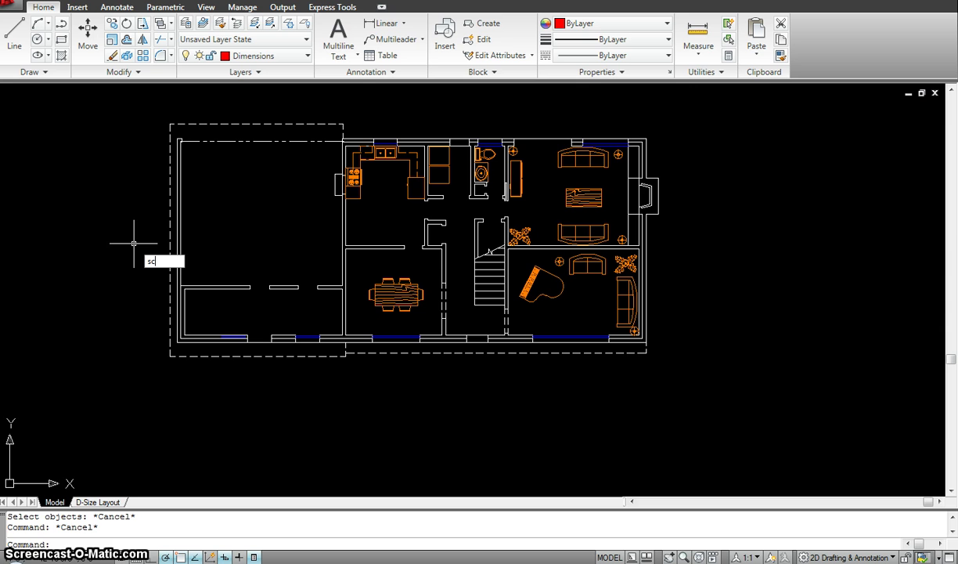
type("sc")
key("Return")
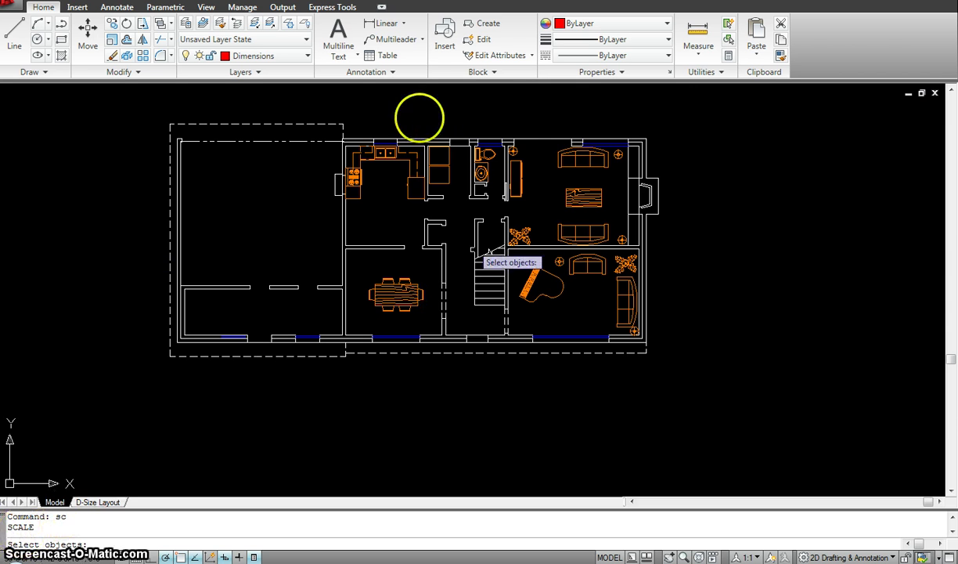
middle_click_drag(546, 202, 524, 217)
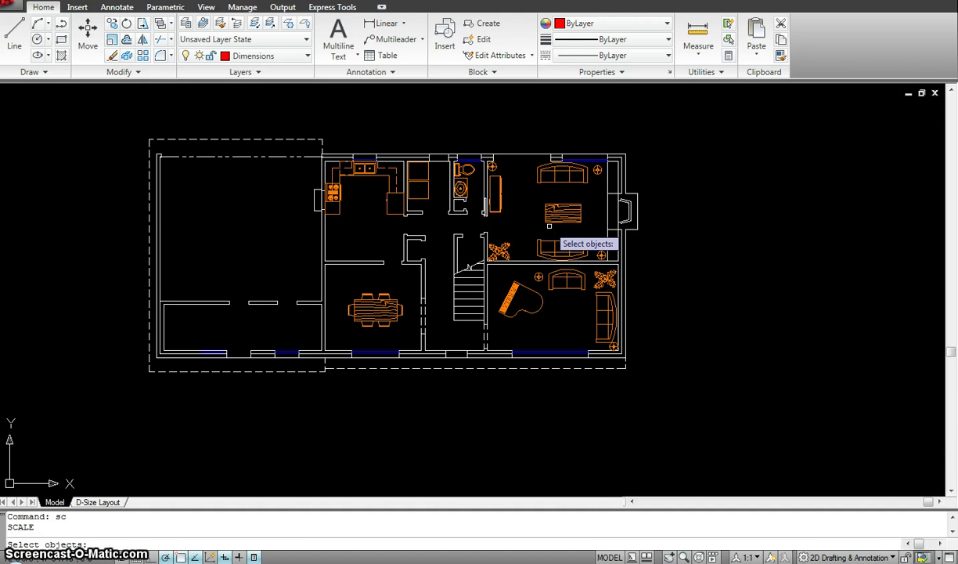
left_click(596, 210)
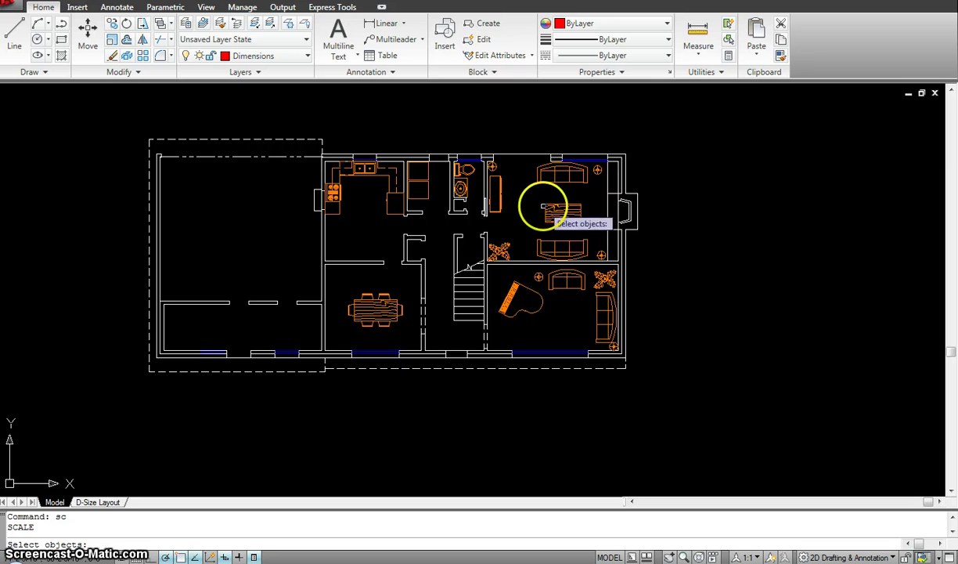
left_click(547, 213)
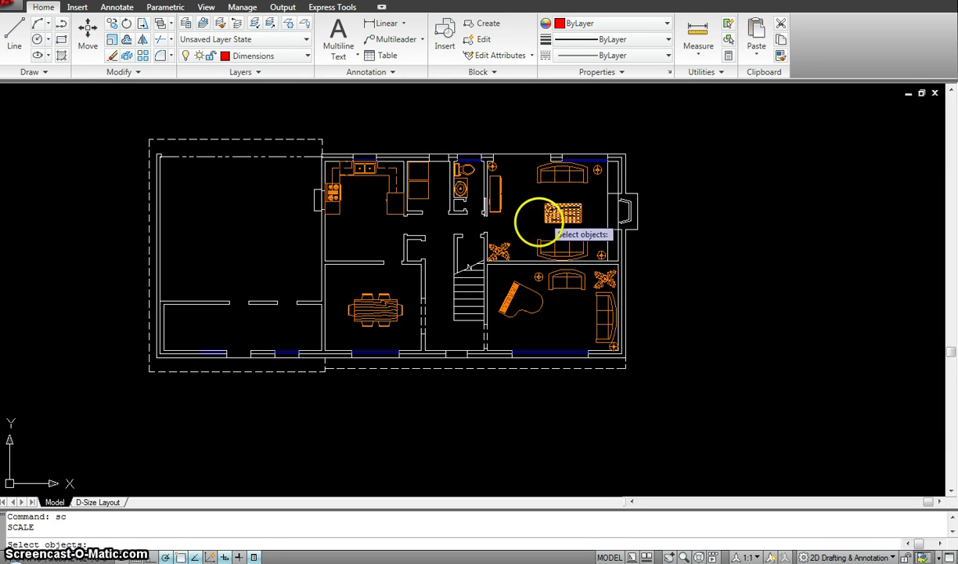
left_click(566, 224)
key("Escape")
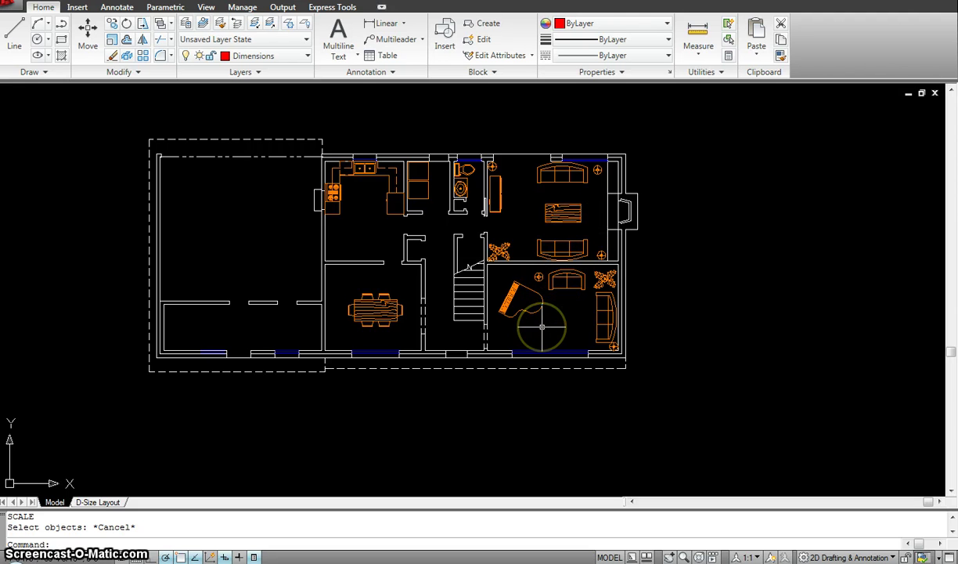
- Move the grand piano into empty space to the right of the house
type("m")
key("Return")
left_click(498, 281)
left_click(538, 312)
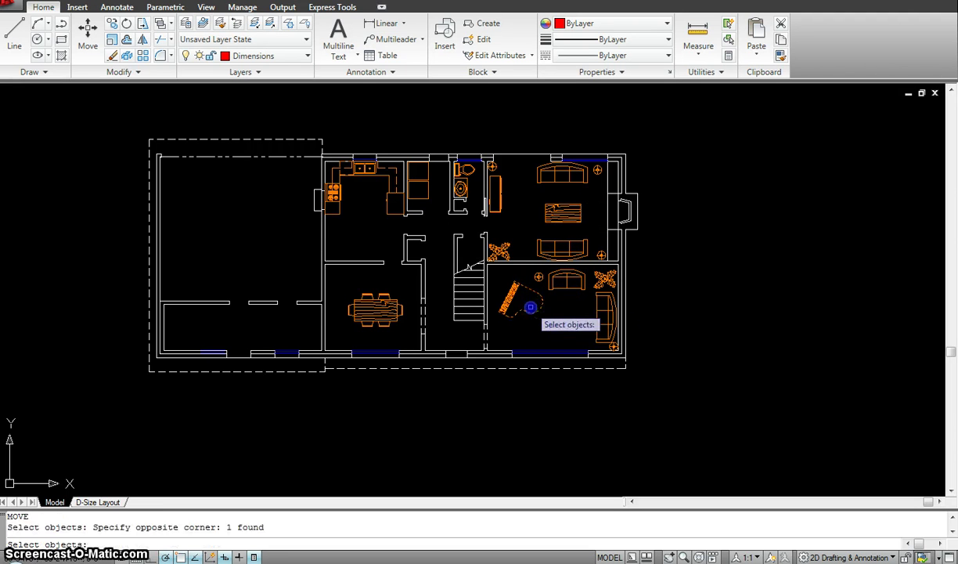
key("Return")
left_click(522, 301)
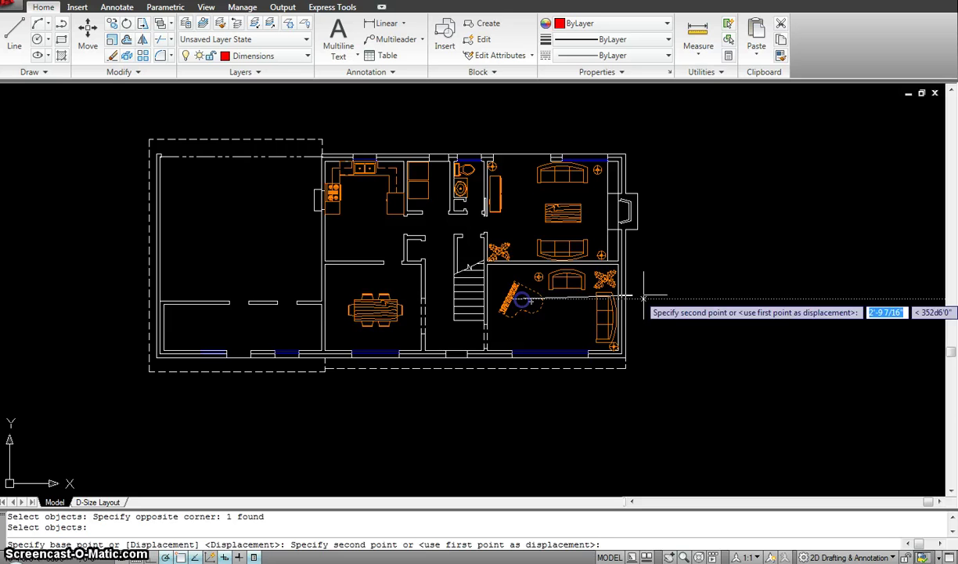
left_click(766, 314)
key("Escape")
middle_click_drag(765, 314, 488, 266)
scroll(471, 254, "up", 2)
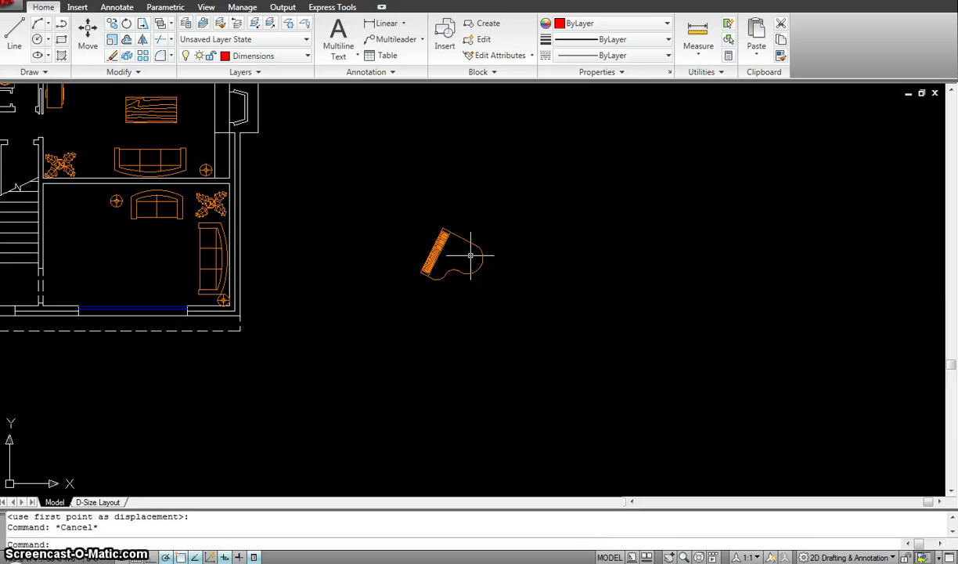
key("Escape")
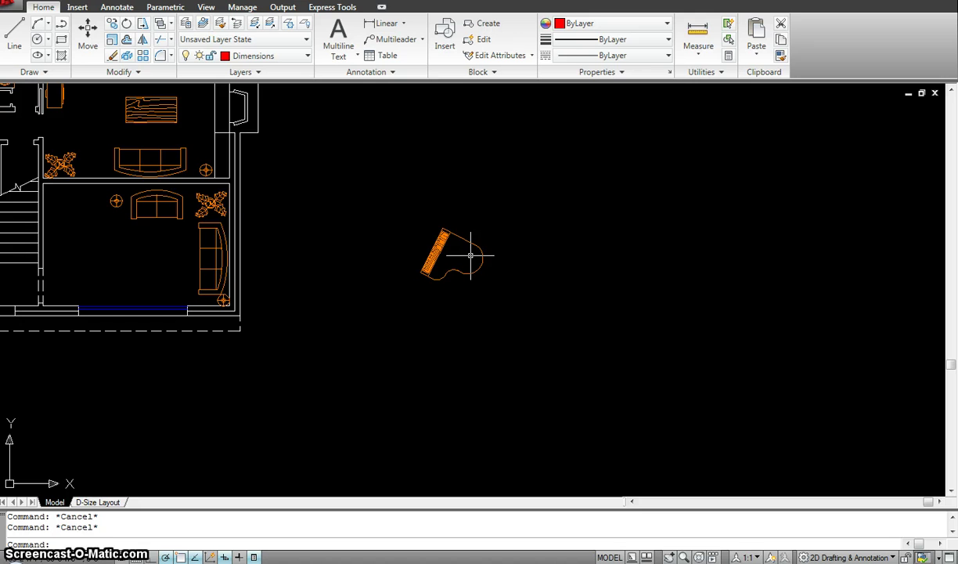
- Scale the piano by a factor of 2 about its curve's centre
type("sc")
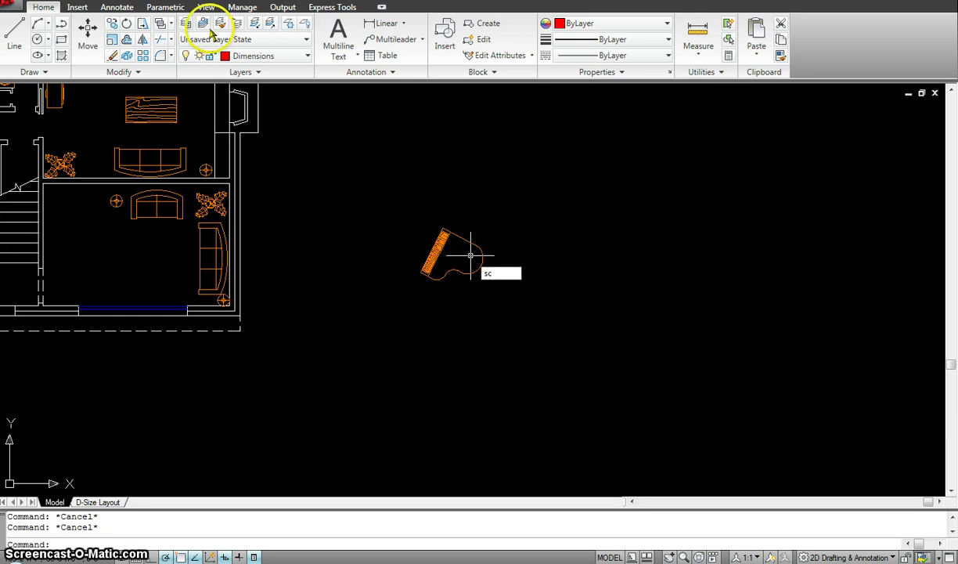
key("Return")
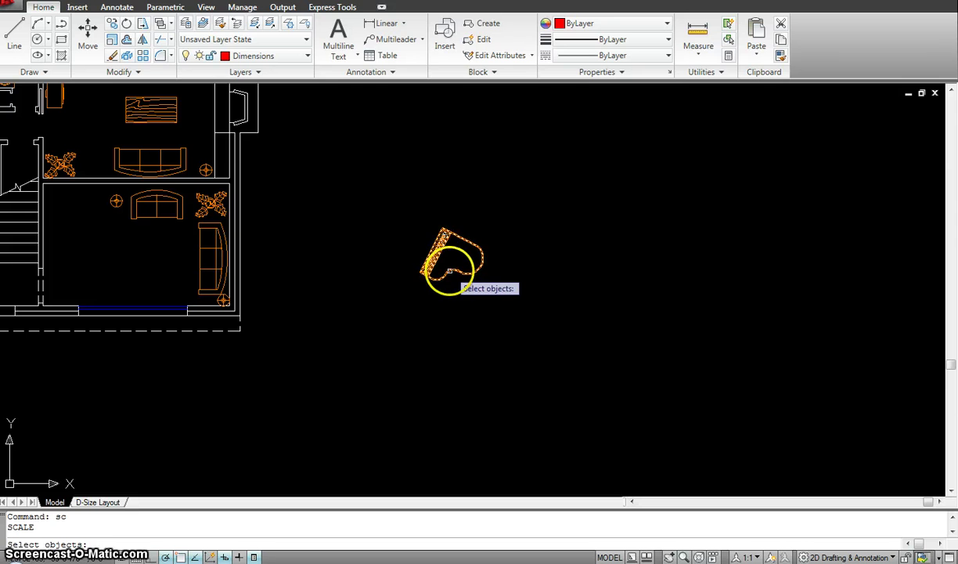
left_click(450, 270)
key("Return")
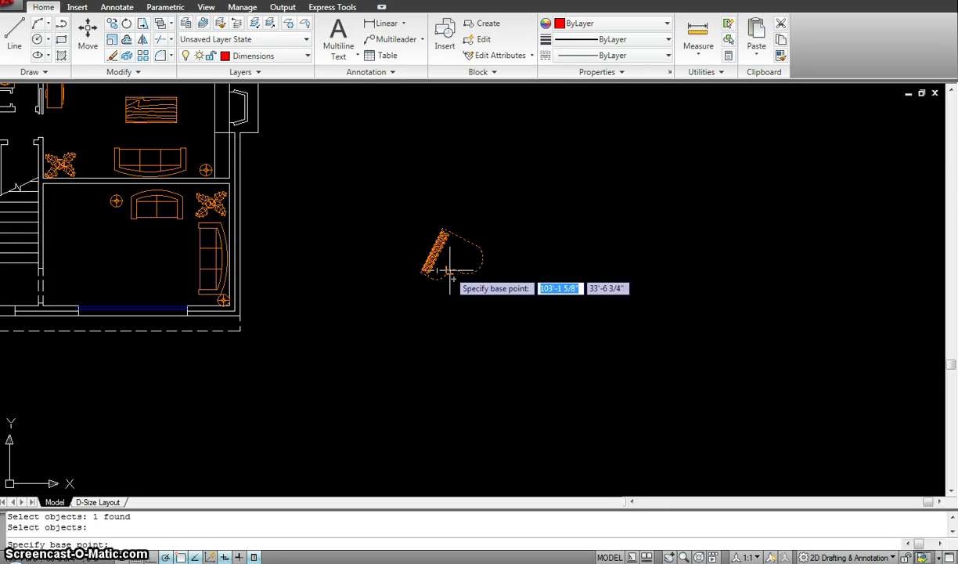
left_click(442, 258)
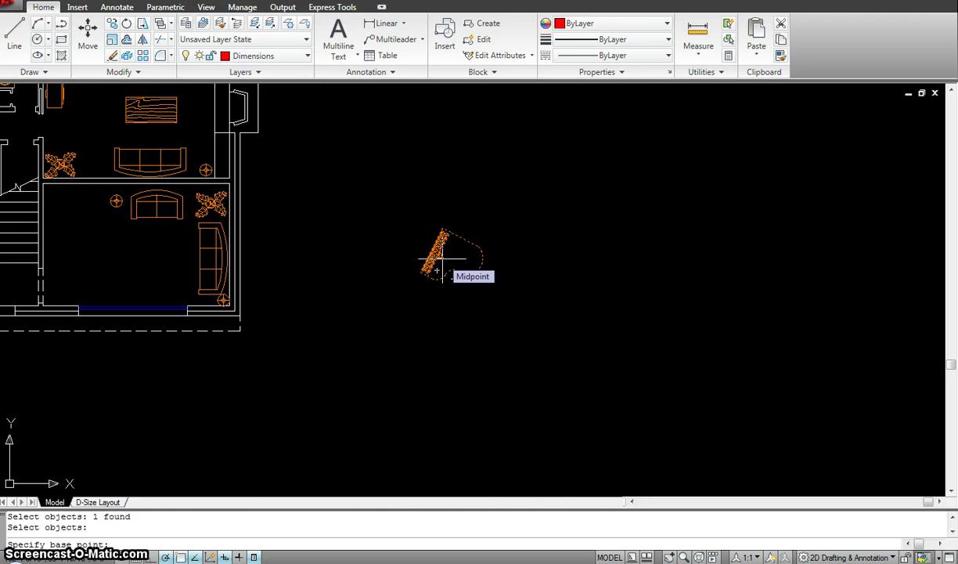
scroll(452, 257, "up", 4)
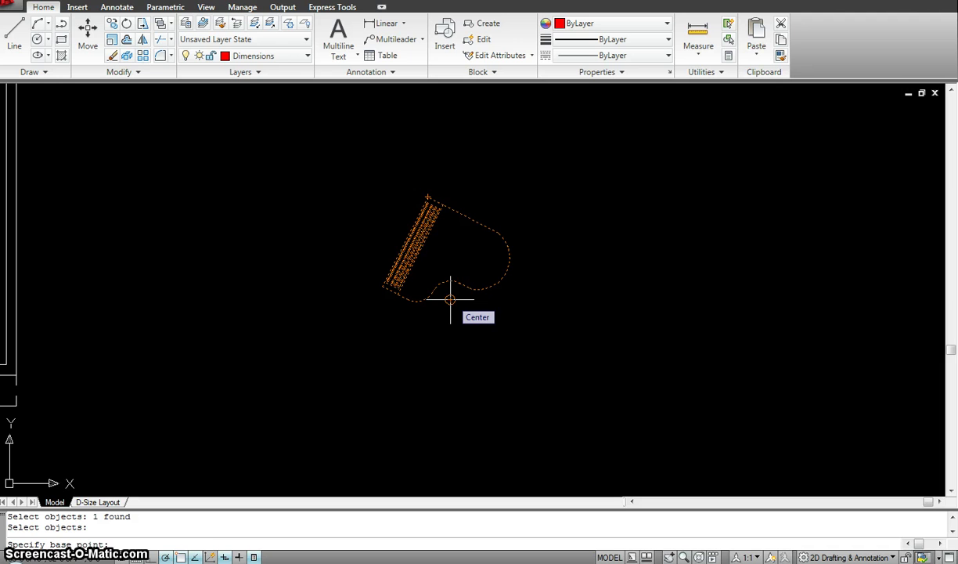
left_click(450, 298)
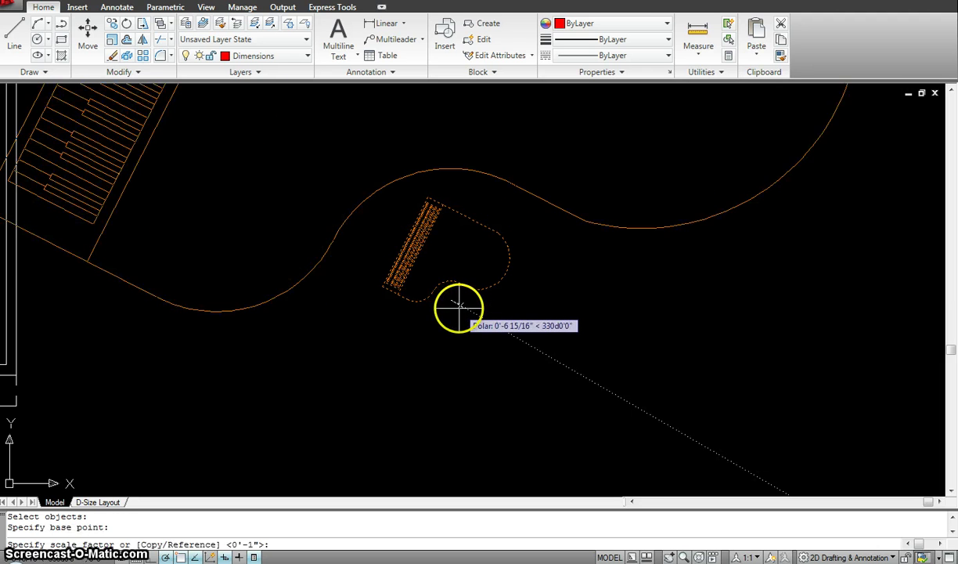
scroll(462, 309, "up", 3)
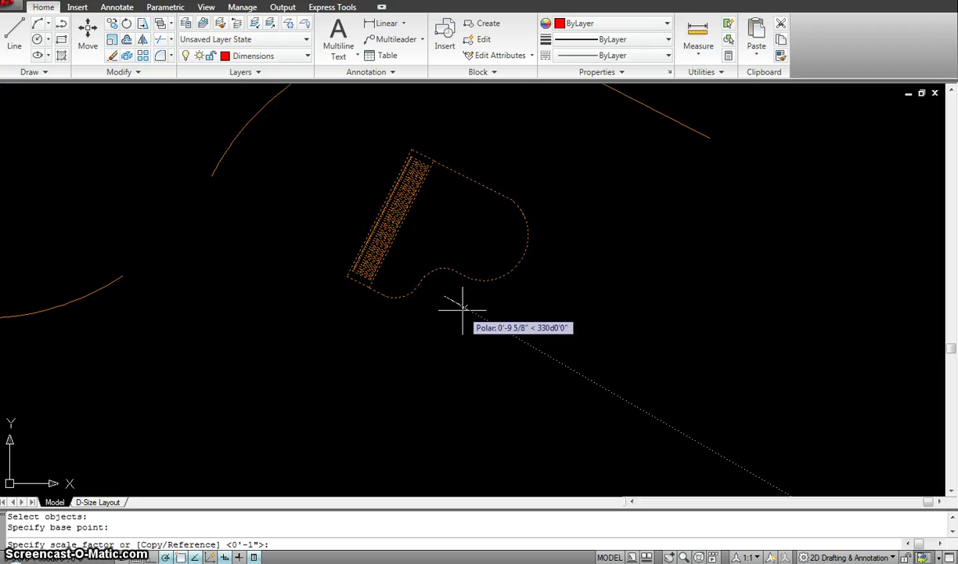
scroll(462, 310, "down", 4)
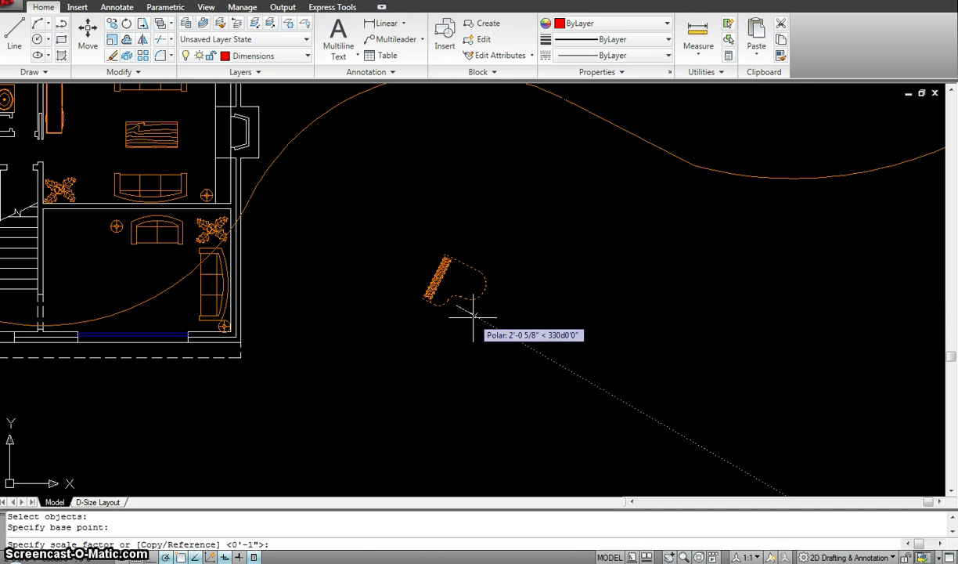
type("2")
key("Return")
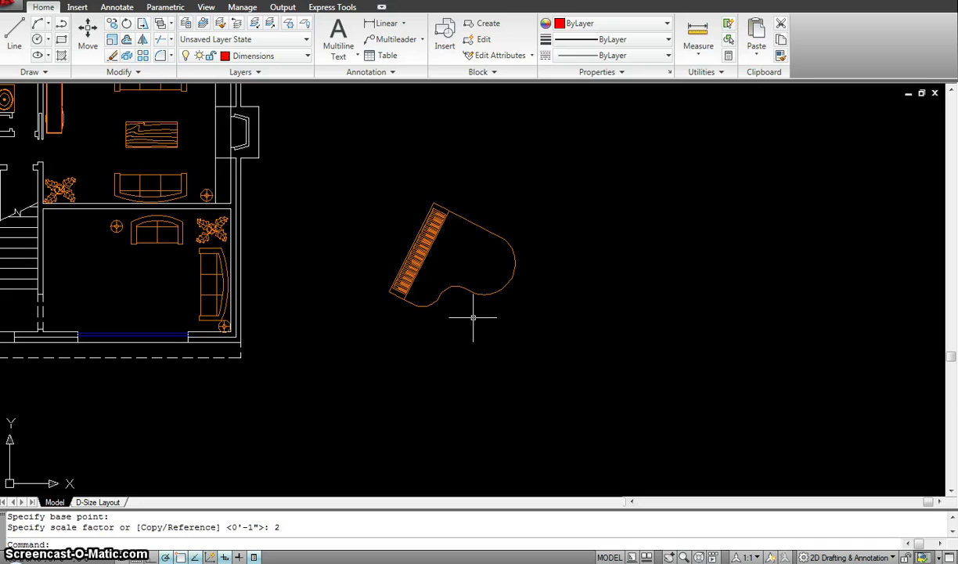
- Scale the grand piano by 1/2 about a point on the piano
key("Escape")
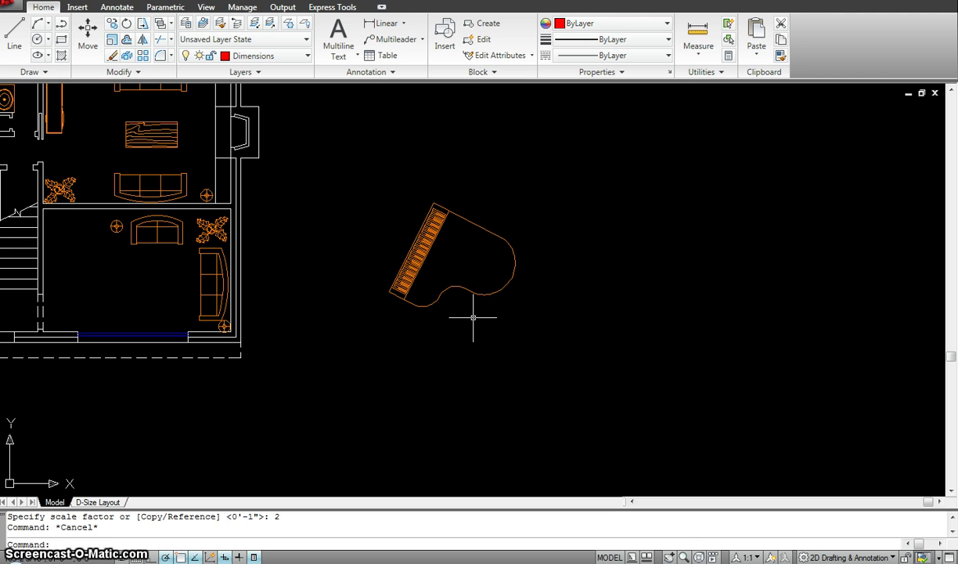
key("Escape")
type("sc")
key("Return")
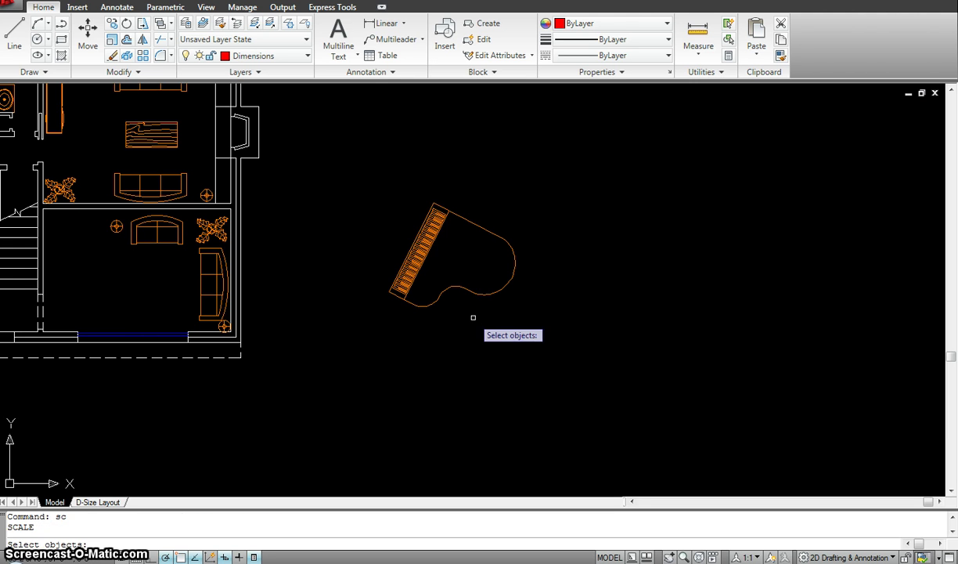
left_click(483, 293)
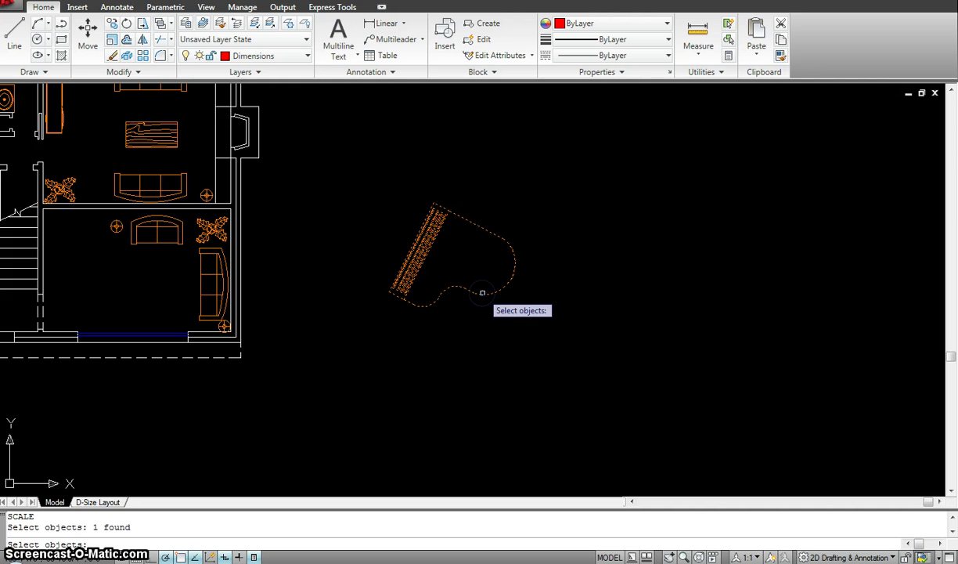
key("Return")
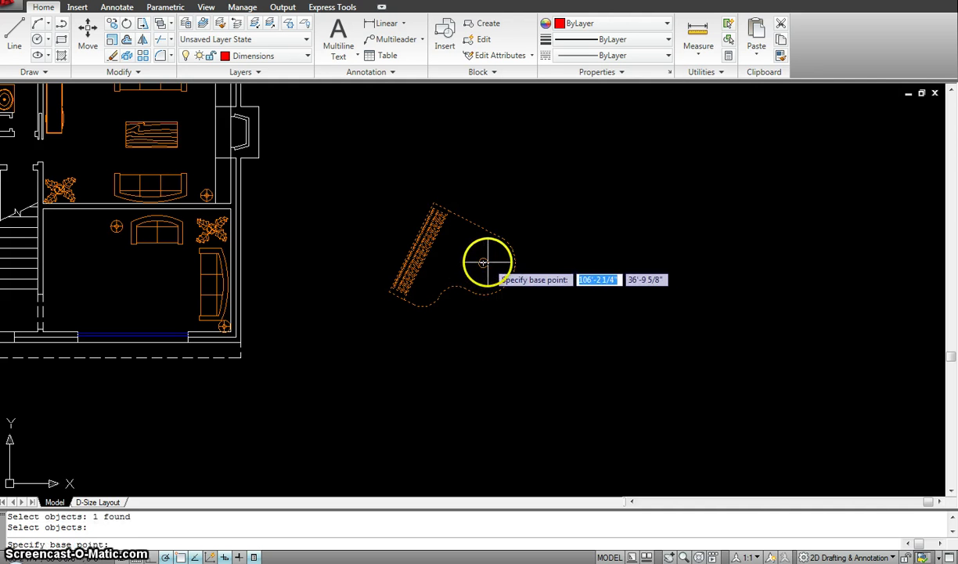
left_click(484, 264)
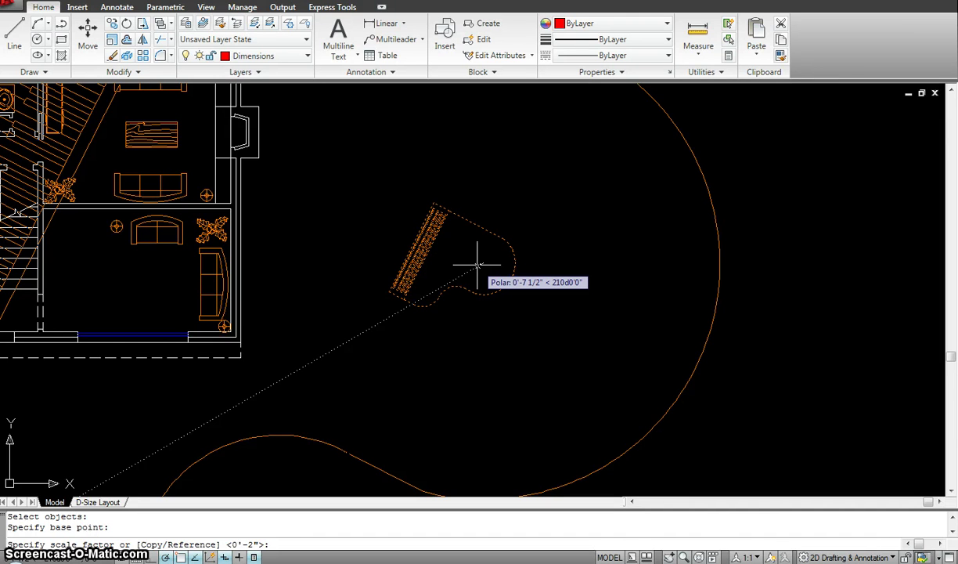
type("1/2")
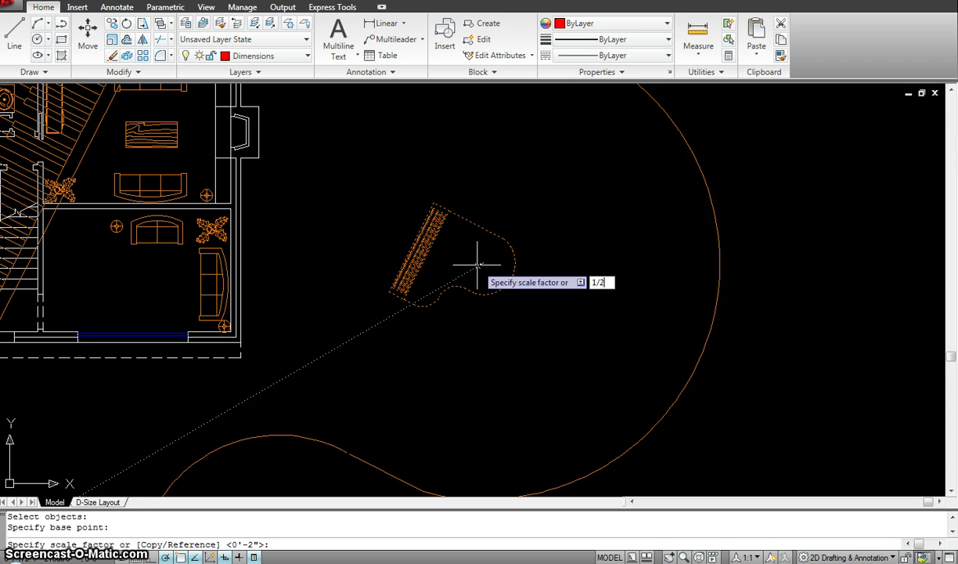
key("Return")
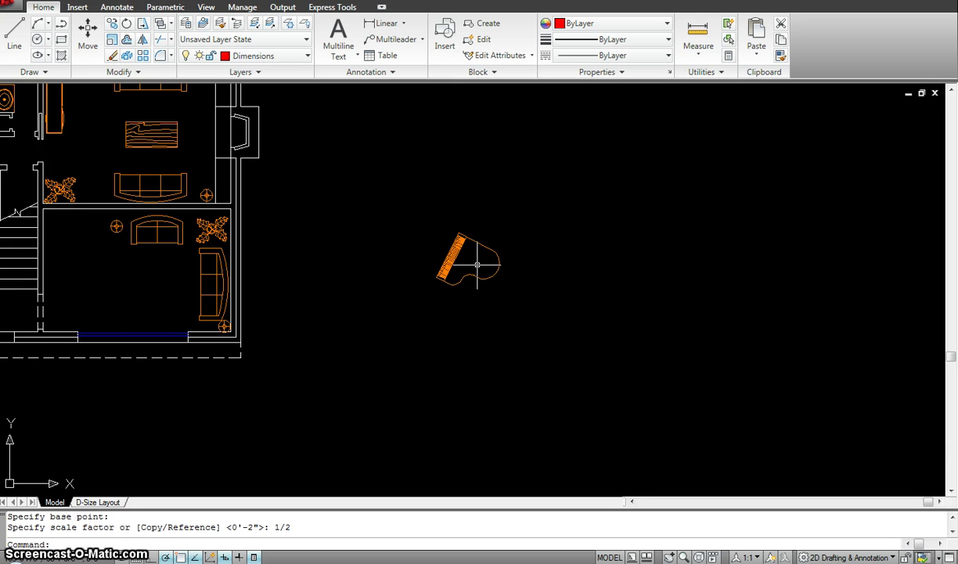
key("Escape")
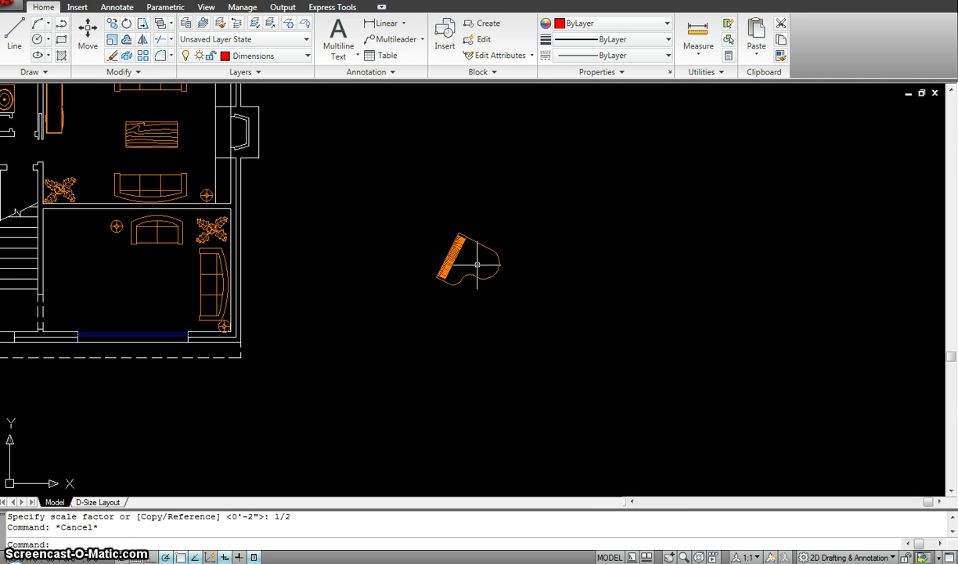
key("Escape")
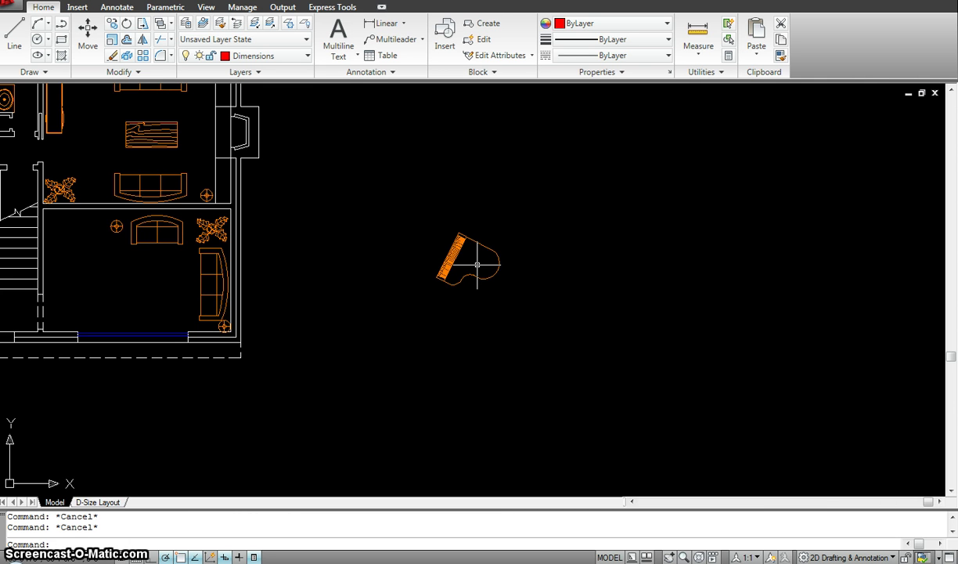
- Window-select the grand piano and scale it by a factor of 3
type("sc")
key("Return")
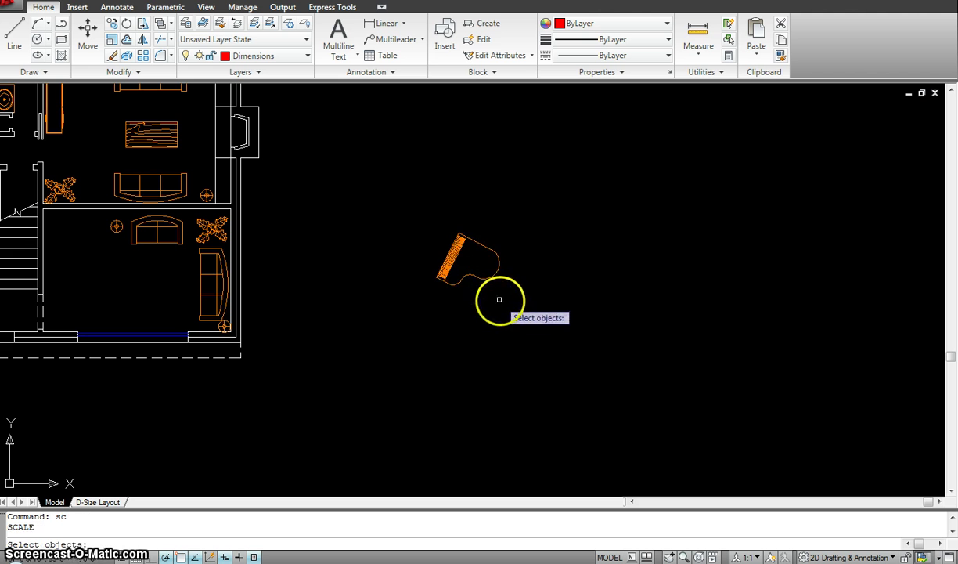
left_click(526, 307)
left_click(384, 168)
key("Return")
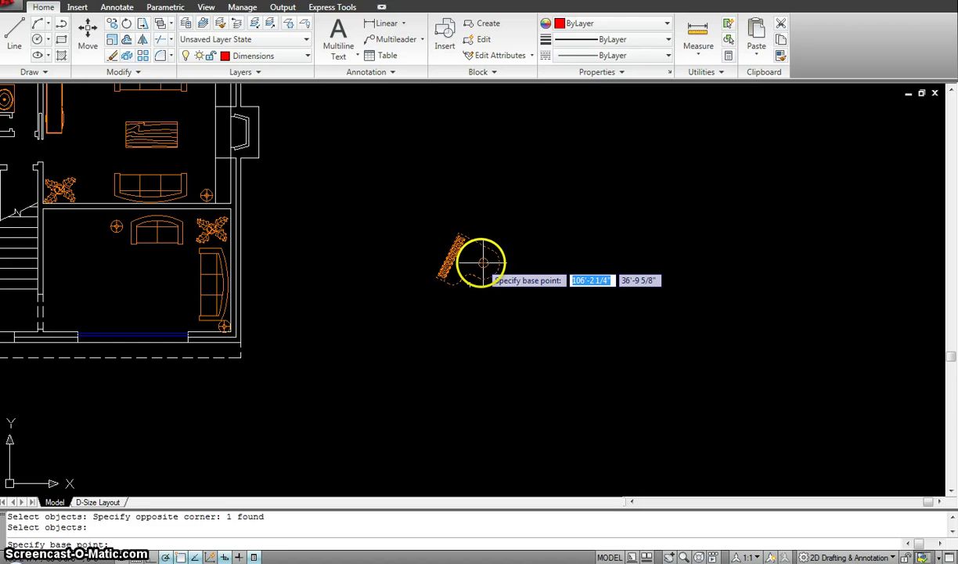
left_click(481, 263)
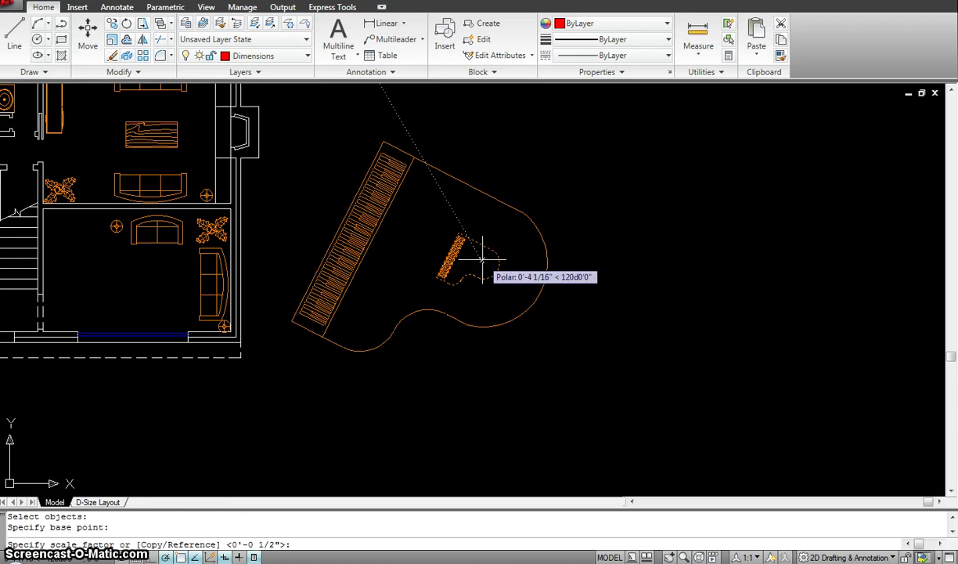
type("3")
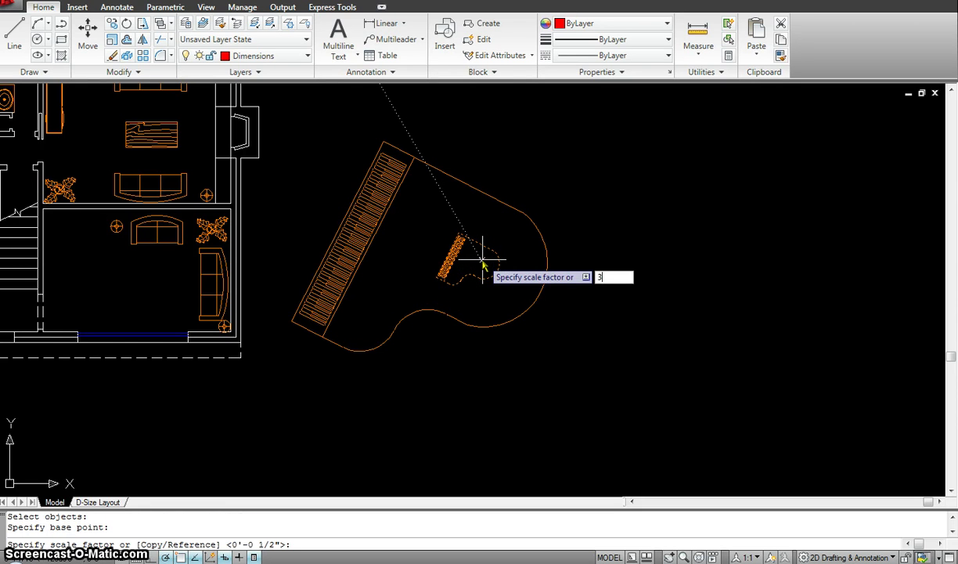
key("Return")
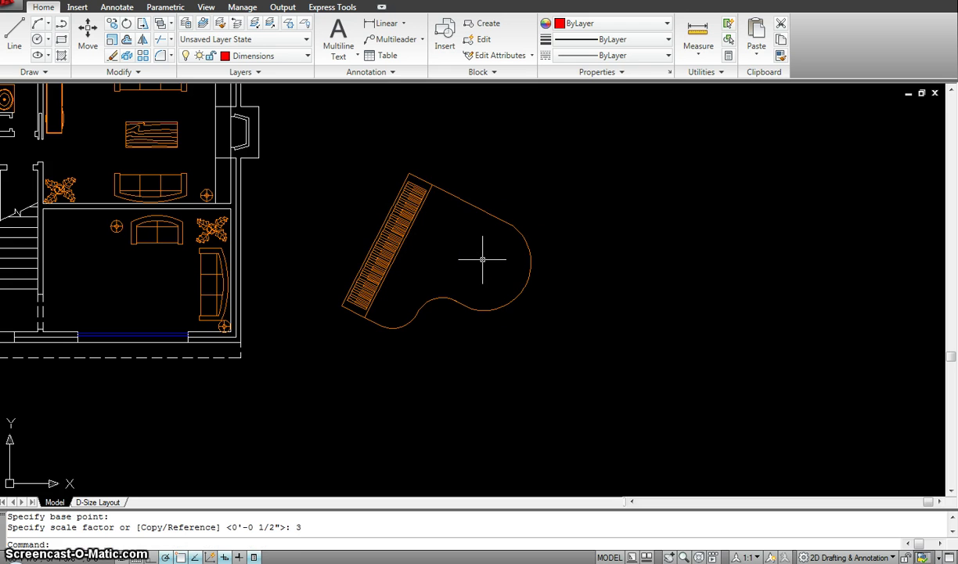
scroll(345, 246, "down", 6)
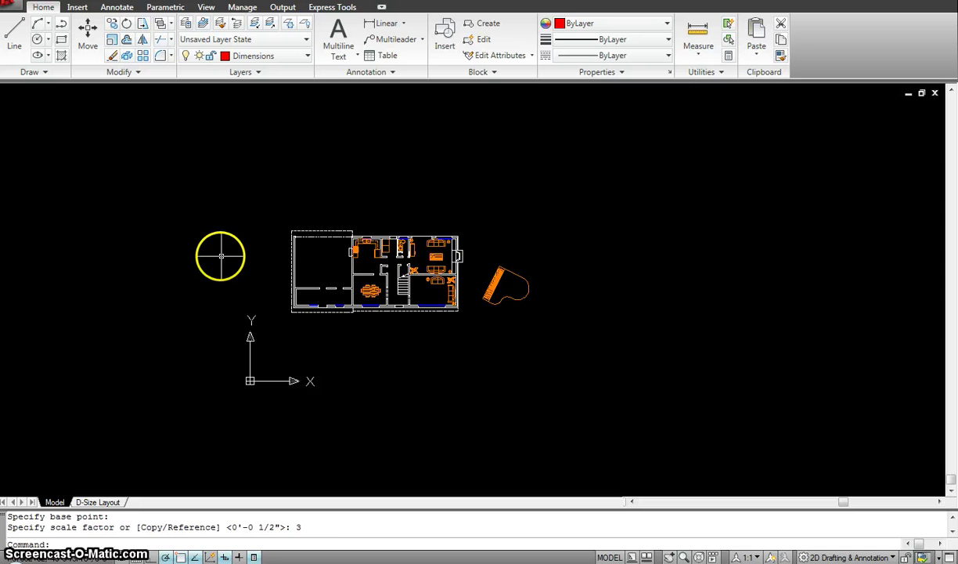
- Begin a Stretch on a crossing window over the floor plan, then abandon it
type("s")
key("Return")
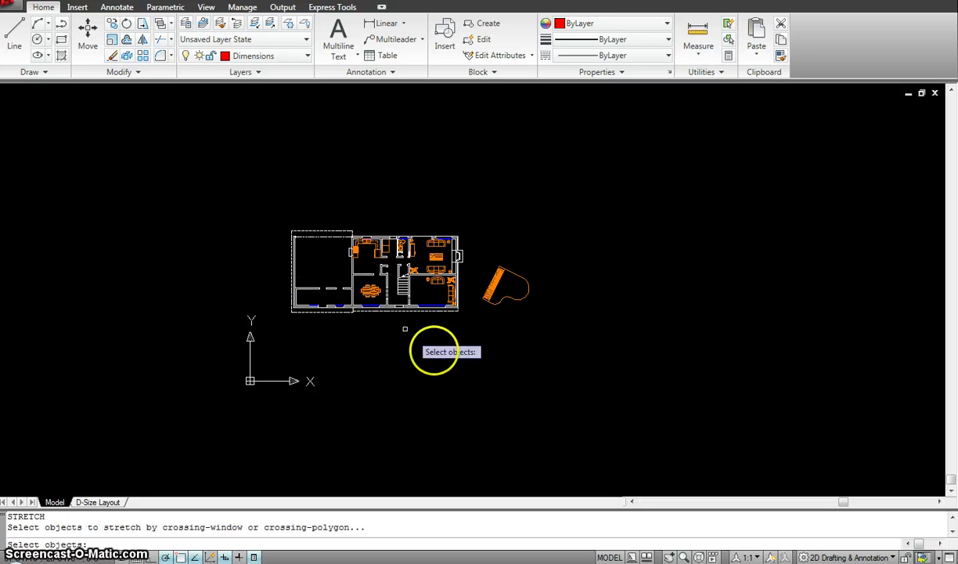
left_click(463, 334)
left_click(213, 180)
key("Return")
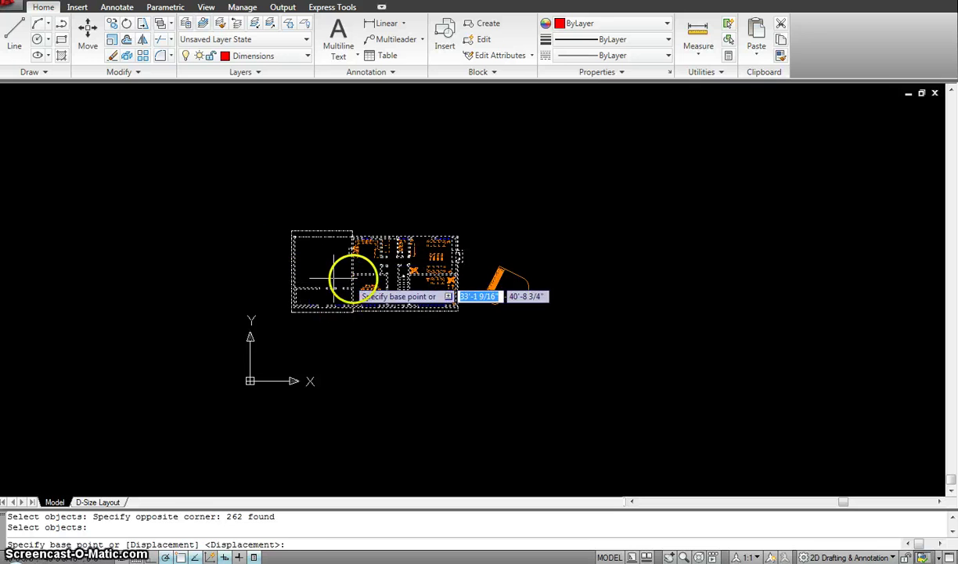
left_click(379, 264)
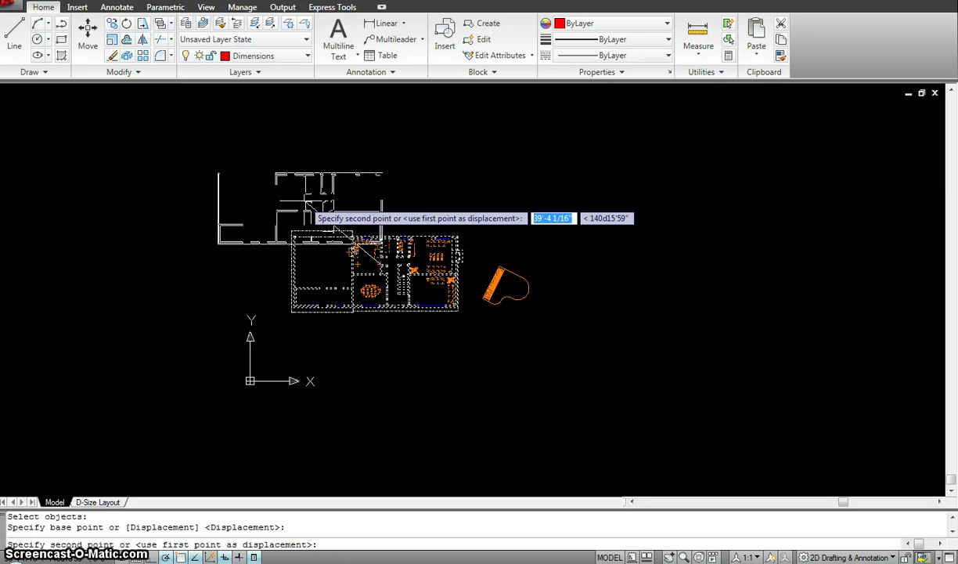
key("Escape")
key("Escape")
- Scale the window-selected floor plan by a factor of 2 about a central base point
type("sc")
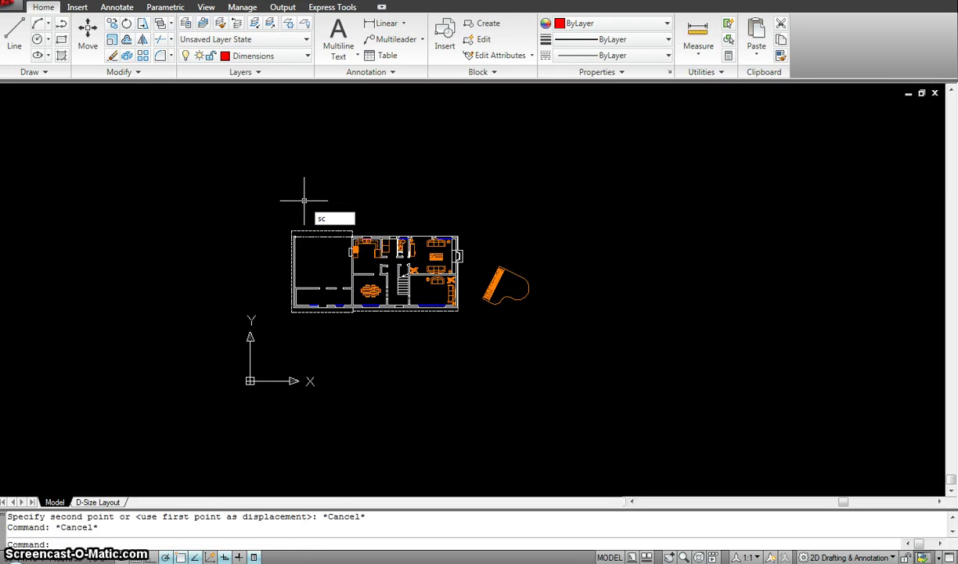
key("Return")
left_click(263, 188)
left_click(455, 379)
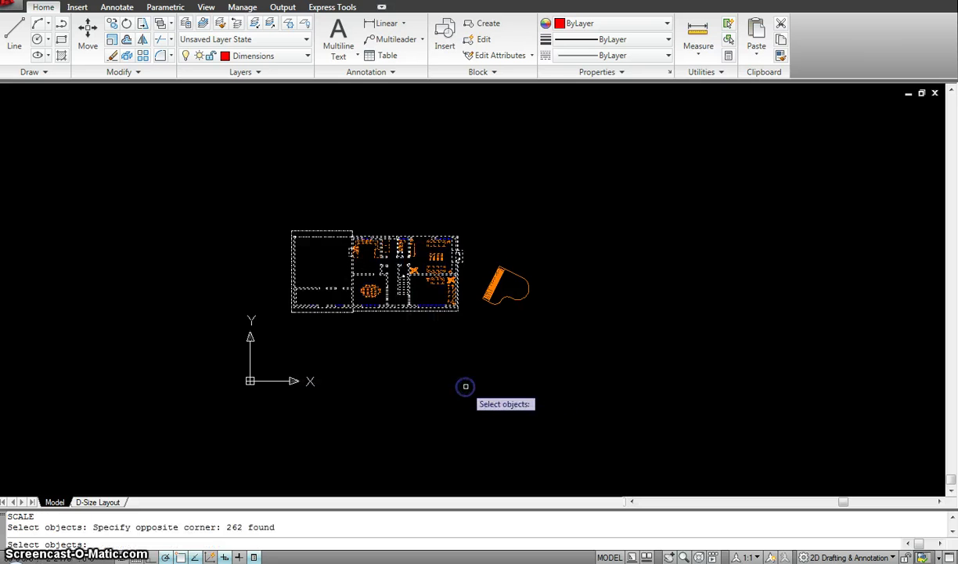
key("Return")
left_click(384, 274)
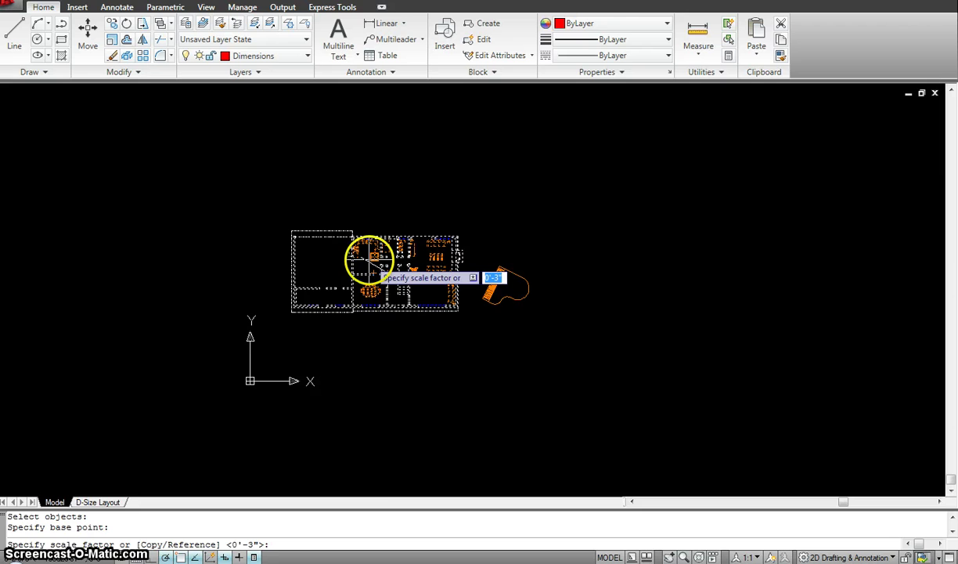
type("2")
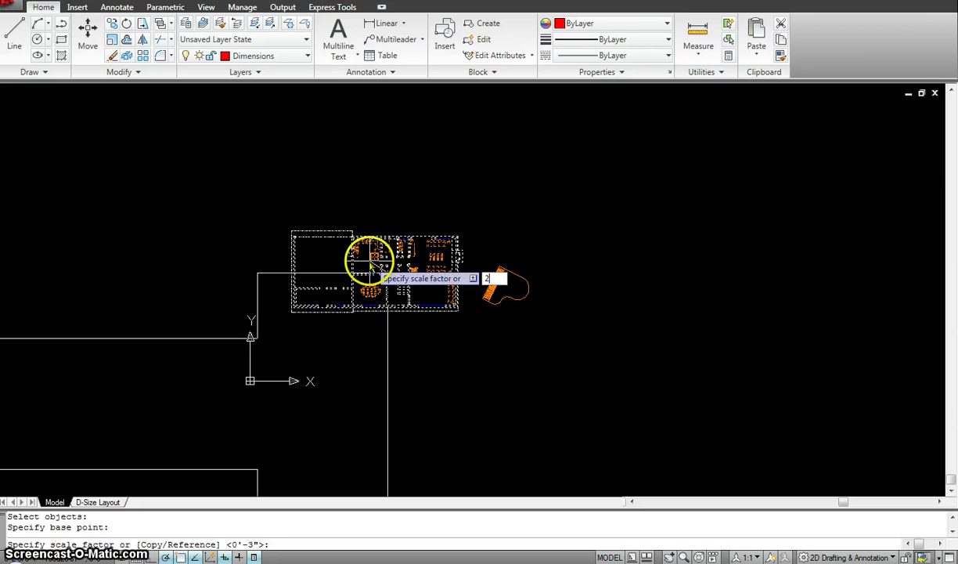
key("Return")
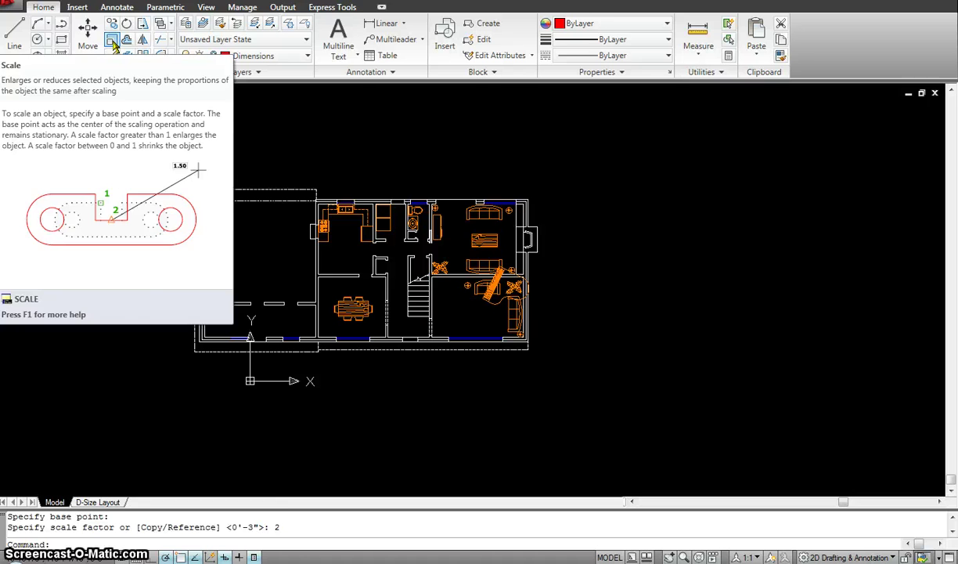
key("Escape")
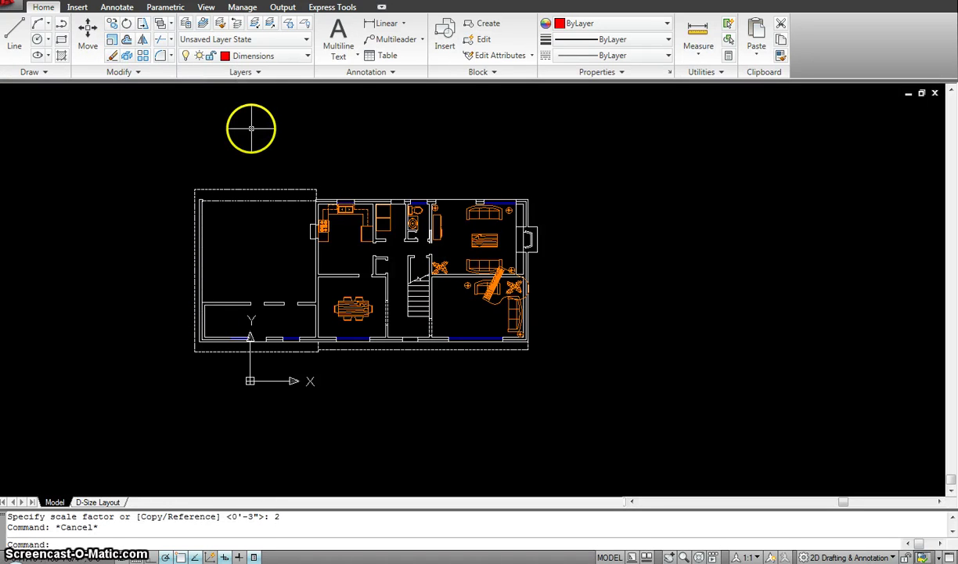
- Erase the grand piano block from the lower-right living room and zoom back into that room
key("Escape")
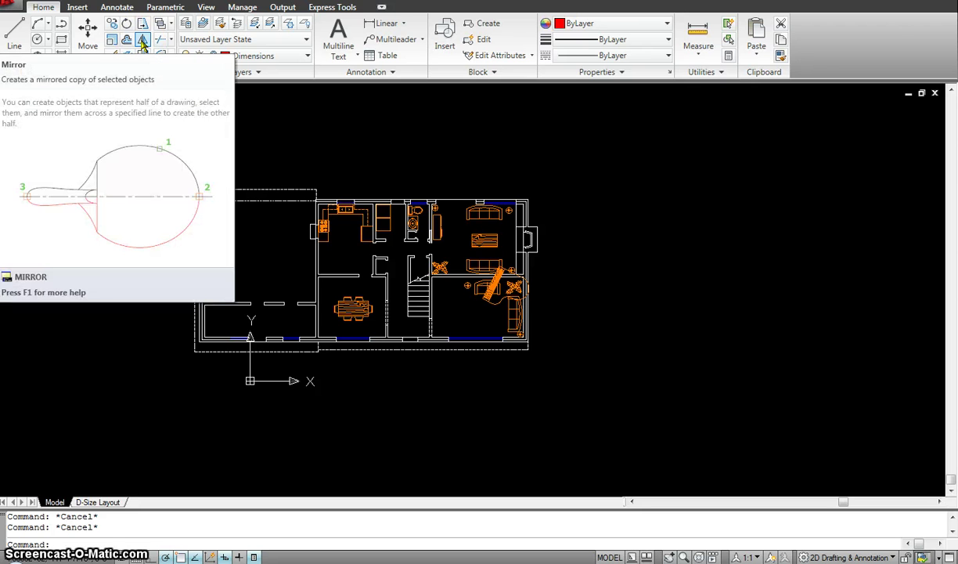
left_click(143, 41)
left_click(487, 302)
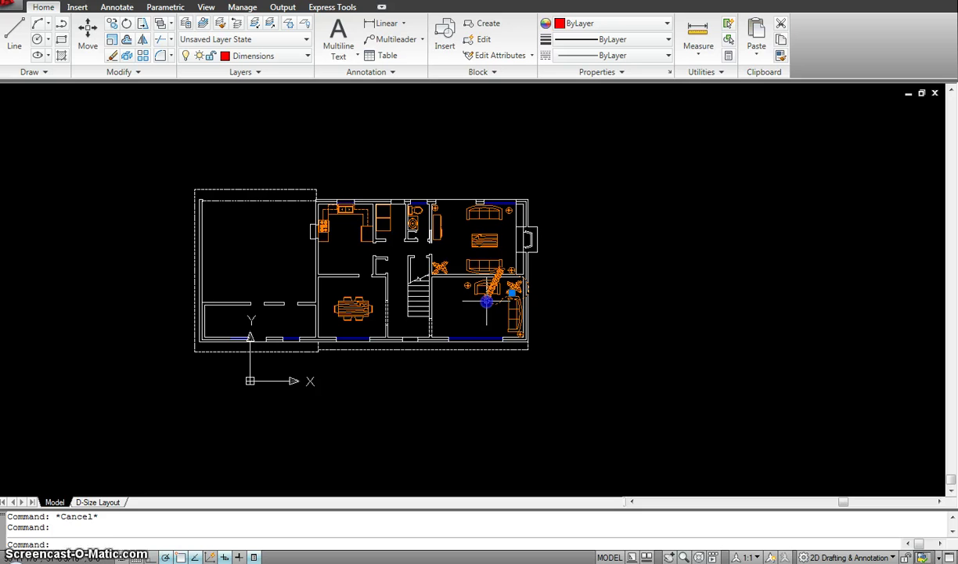
key("Delete")
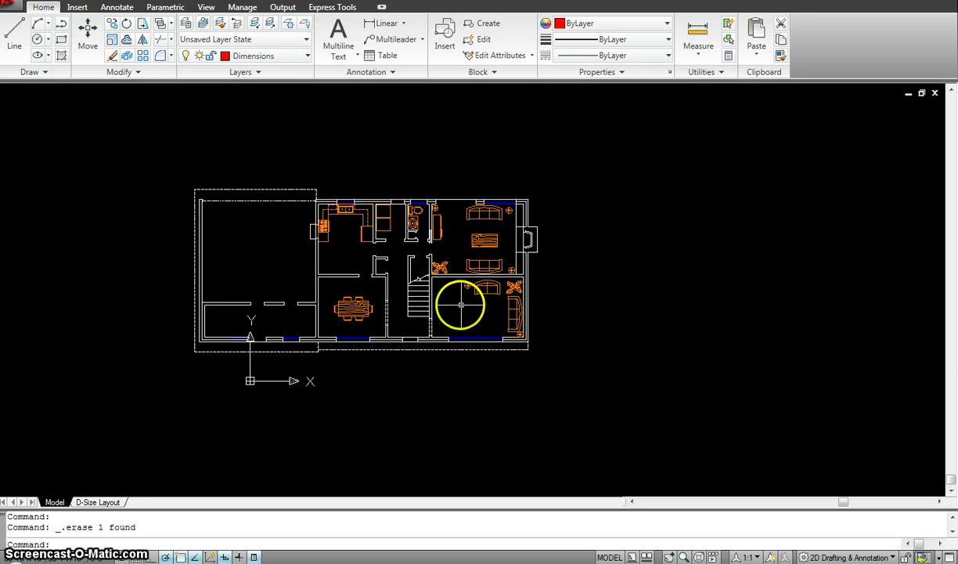
scroll(481, 306, "down", 2)
key("Escape")
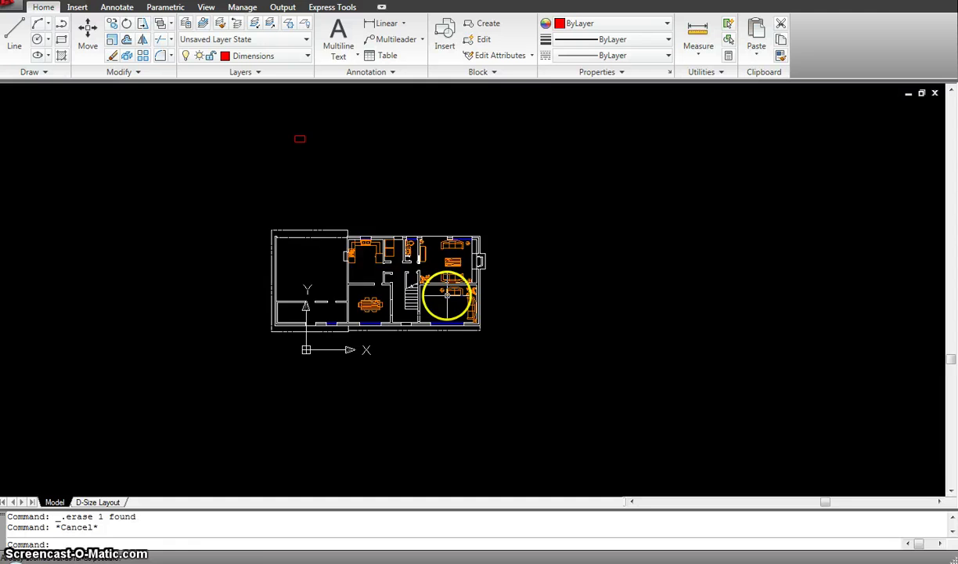
scroll(447, 294, "up", 2)
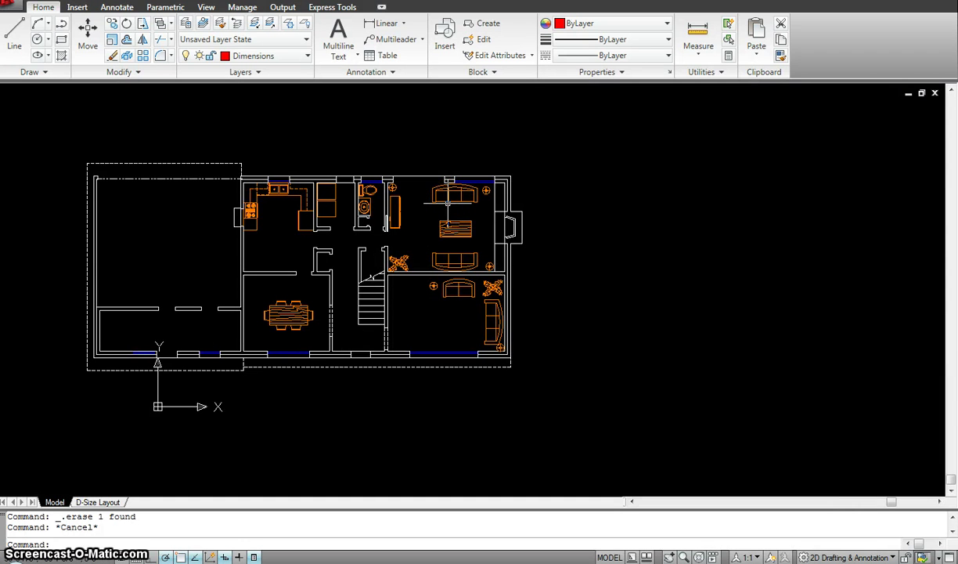
scroll(460, 278, "up", 2)
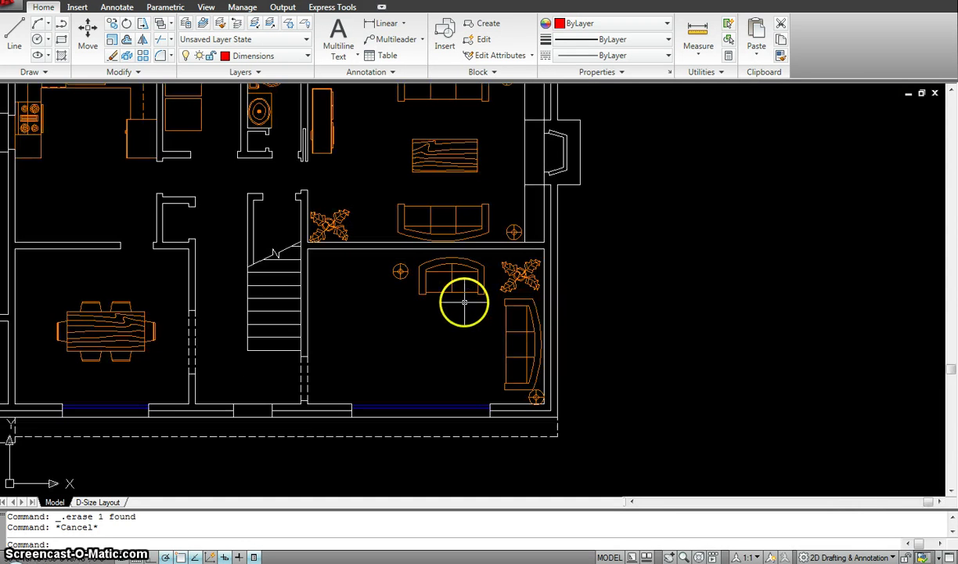
left_click(451, 272)
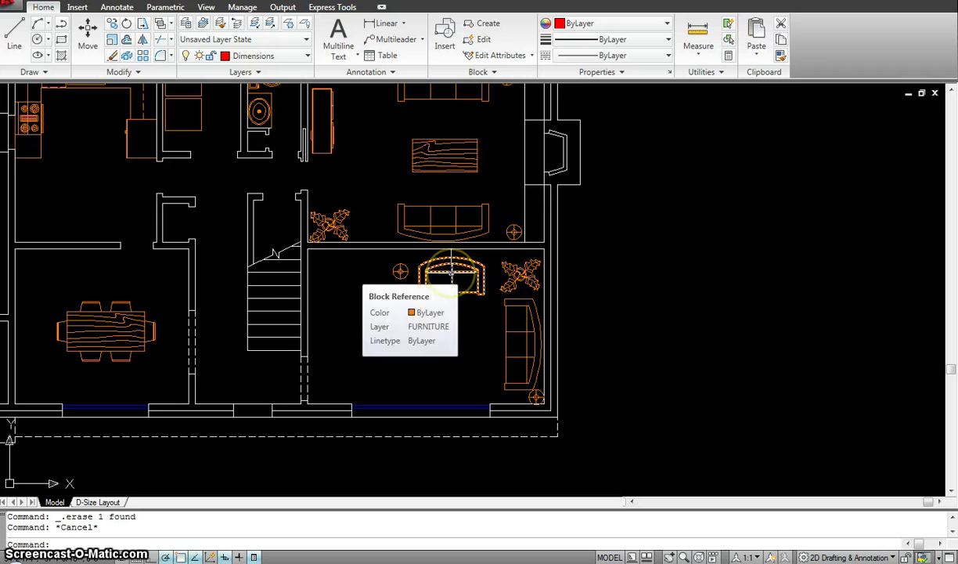
key("Escape")
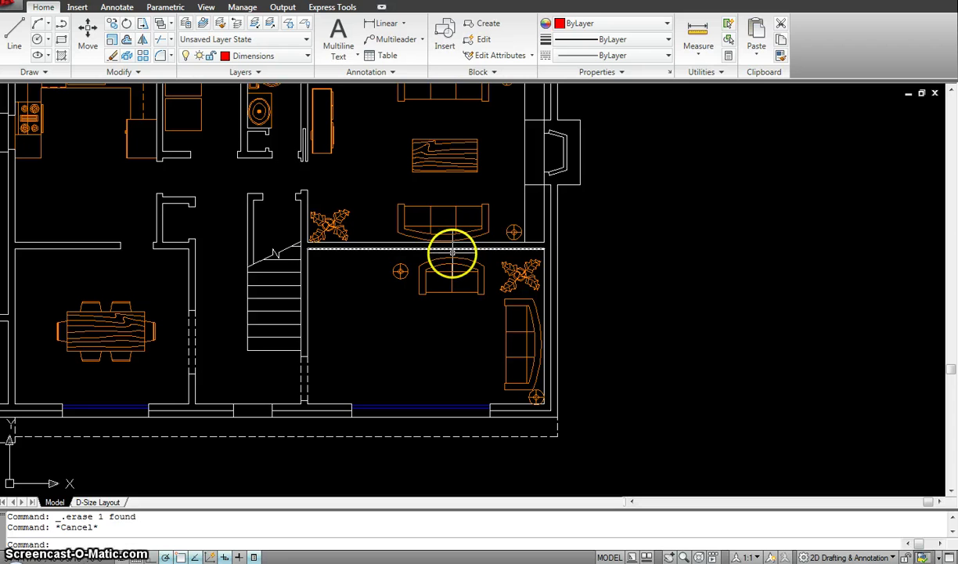
left_click(447, 280)
key("Escape")
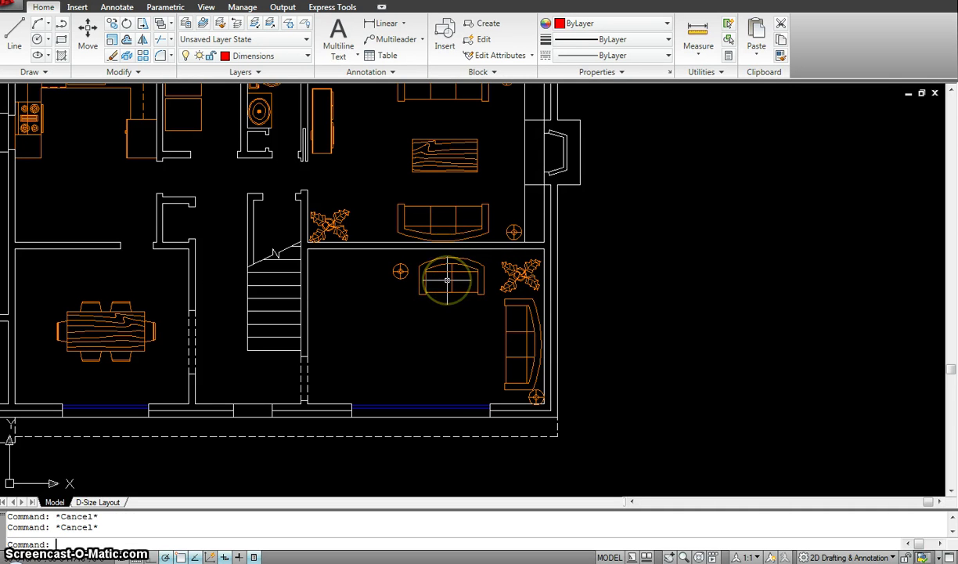
left_click(452, 276)
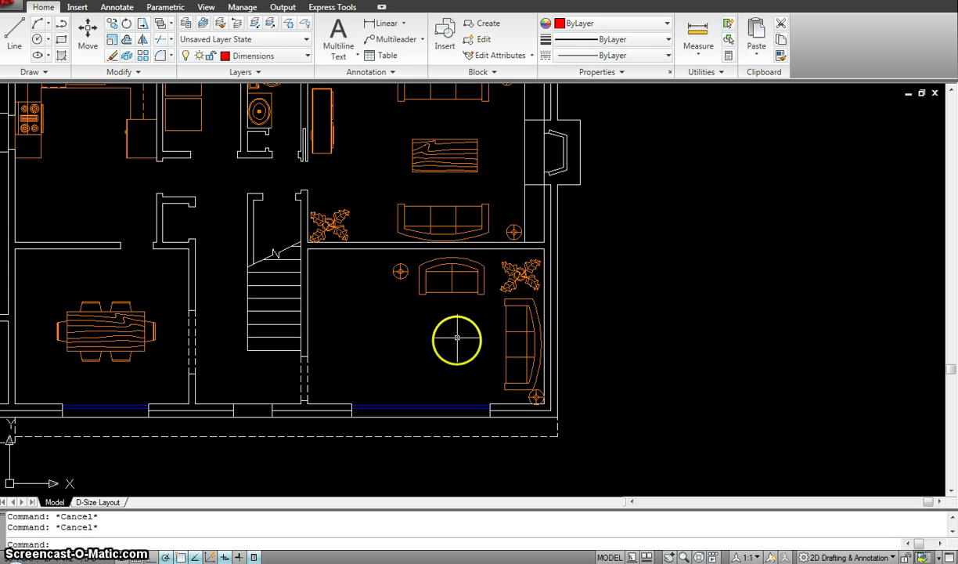
left_click(455, 388)
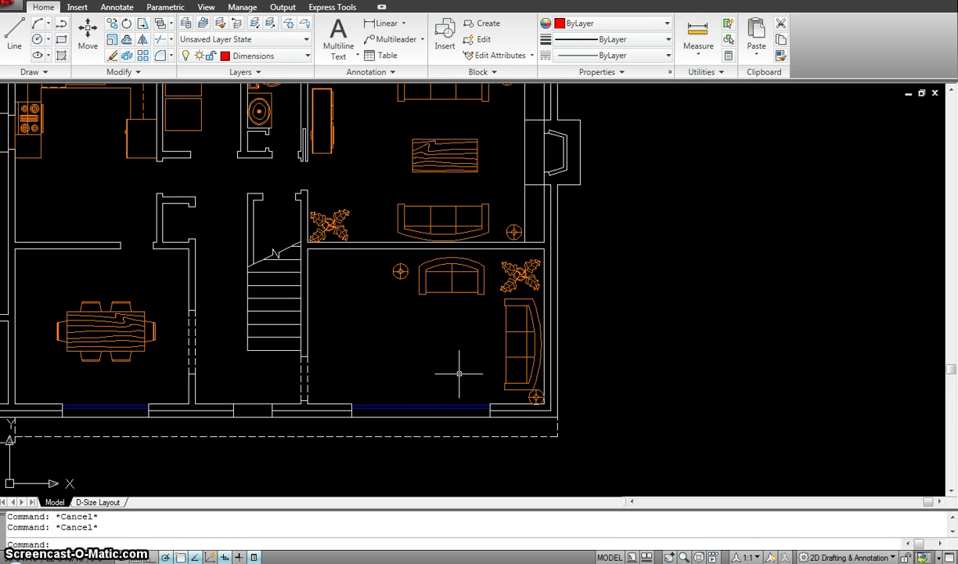
- Mirror the top loveseat about a horizontal line through the side sofa's midpoint, keeping the original
type("mi")
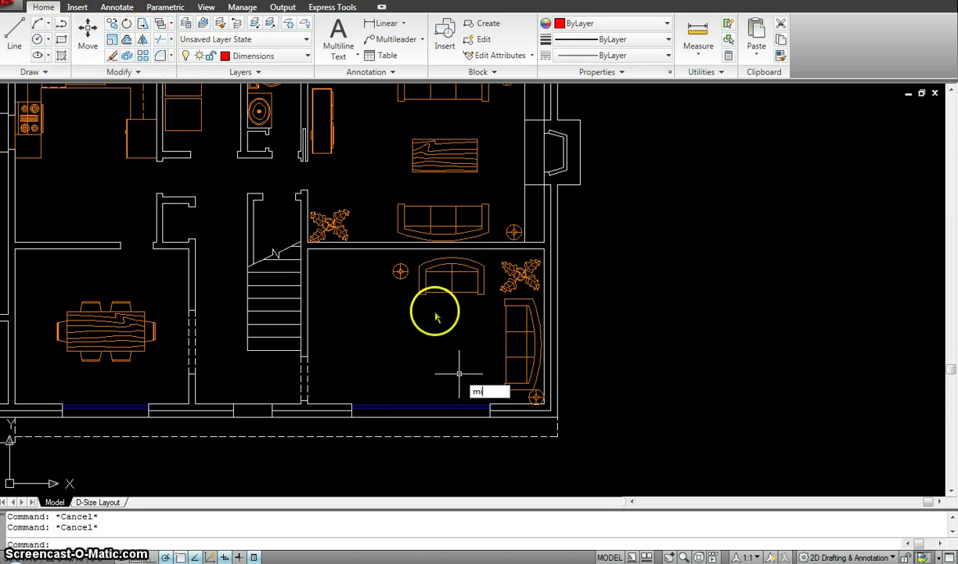
key("Return")
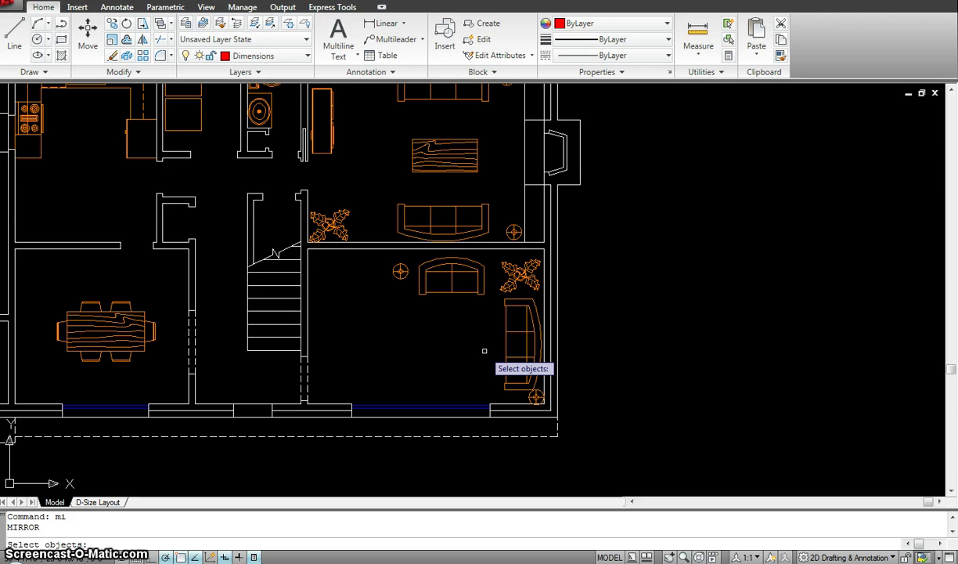
left_click(455, 291)
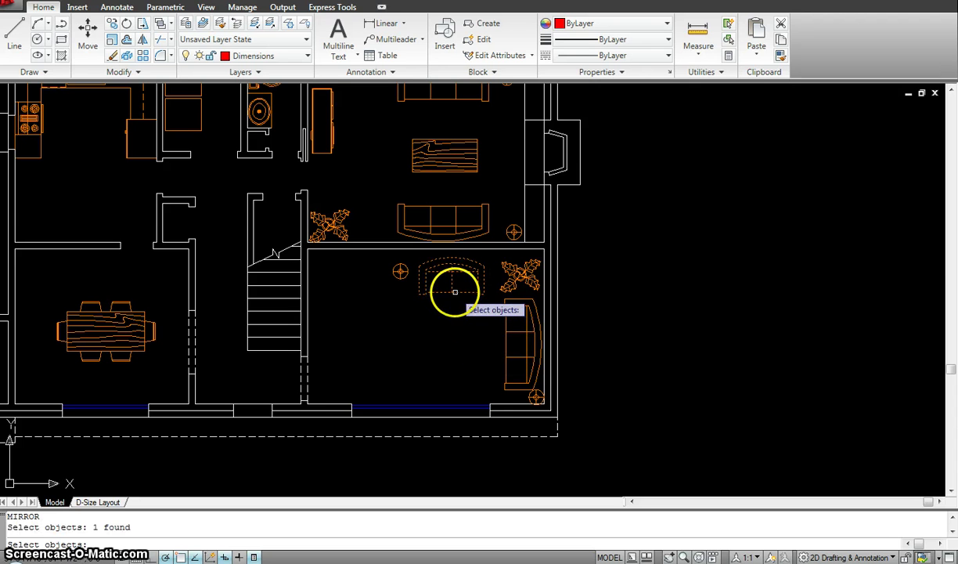
key("Return")
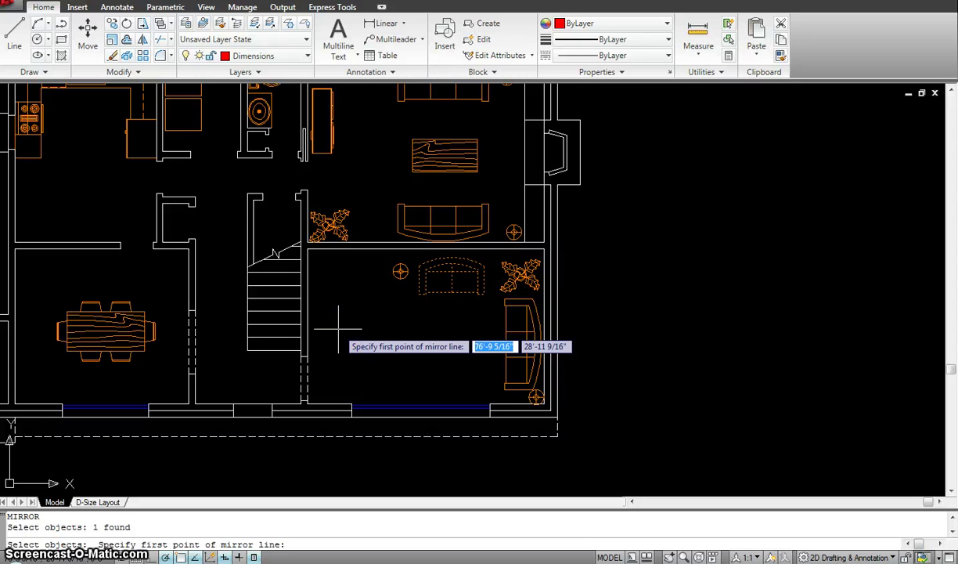
left_click(381, 327)
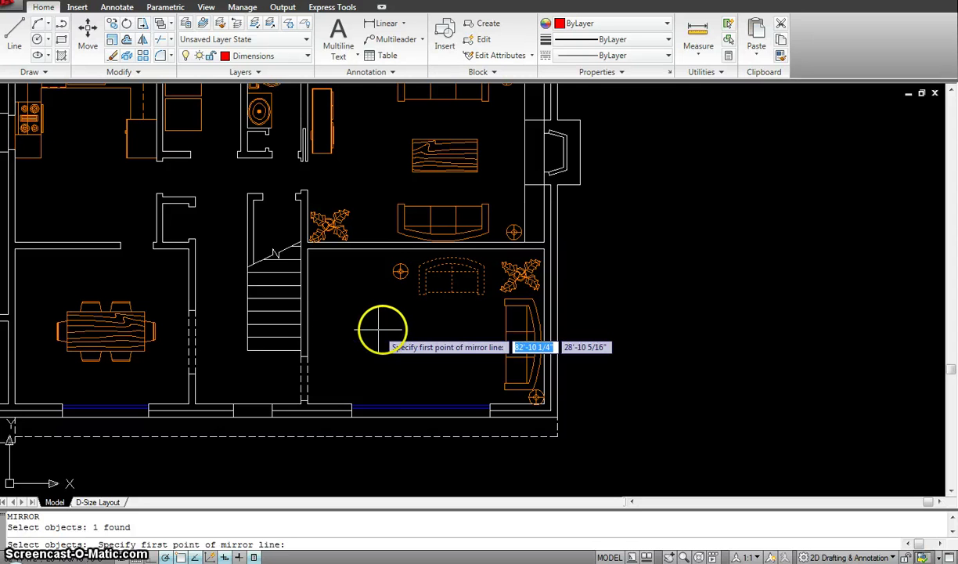
left_click(547, 328)
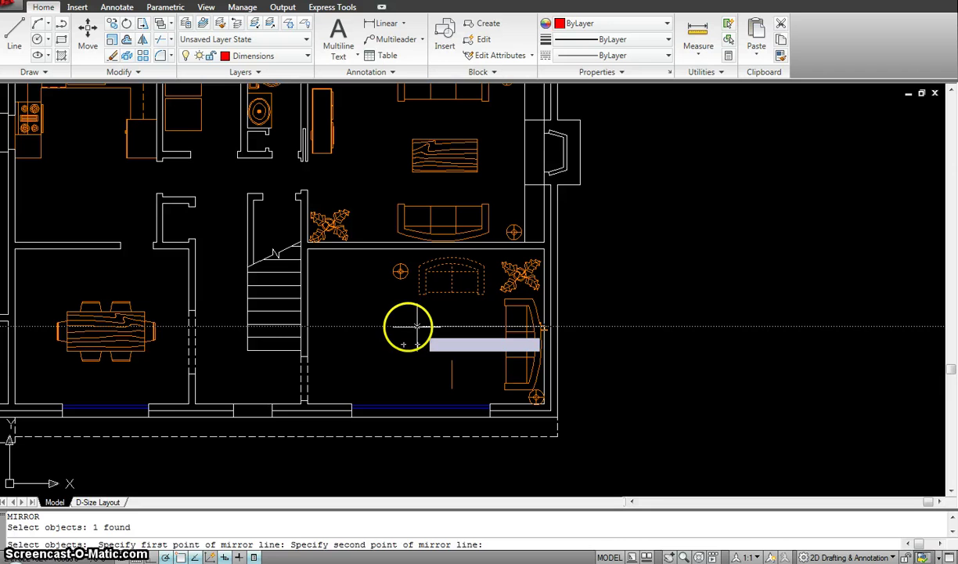
left_click(380, 328)
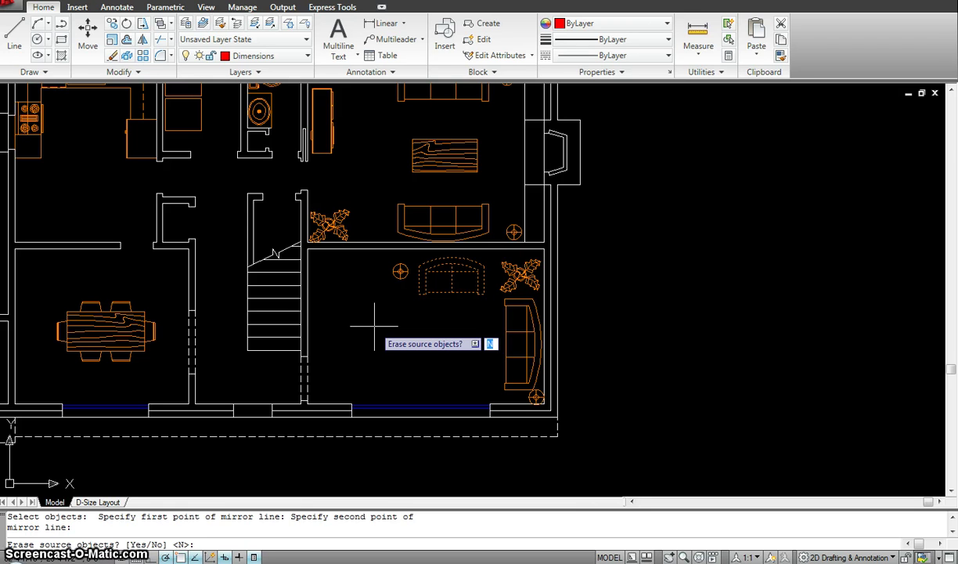
key("Return")
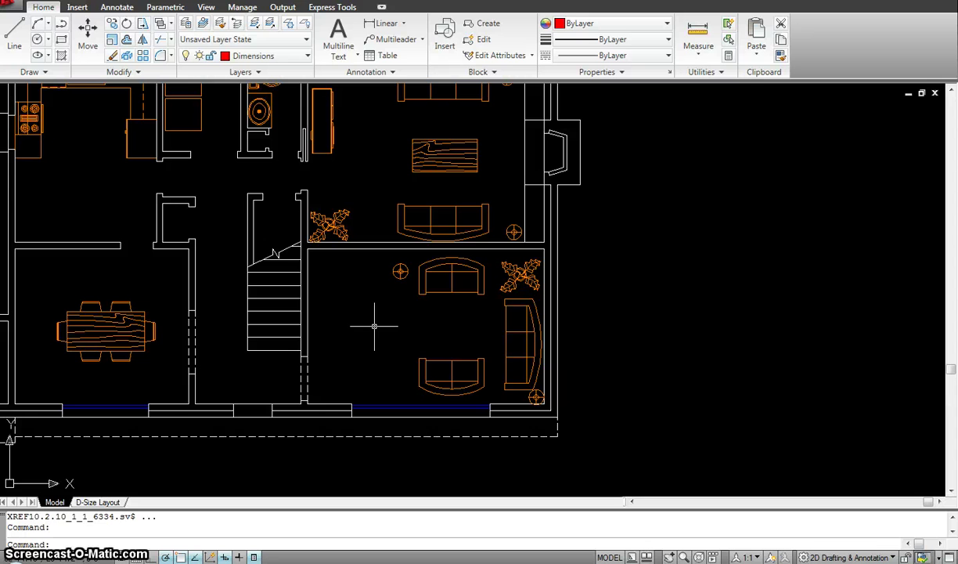
key("Escape")
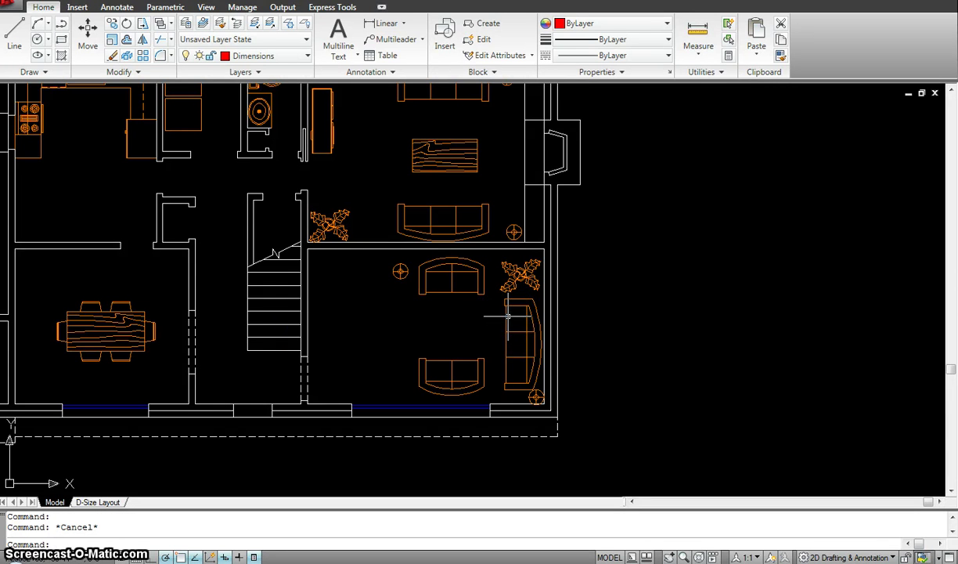
- Mirror the right-wall sofa about a vertical line from the wall midpoint, erasing the original
key("Escape")
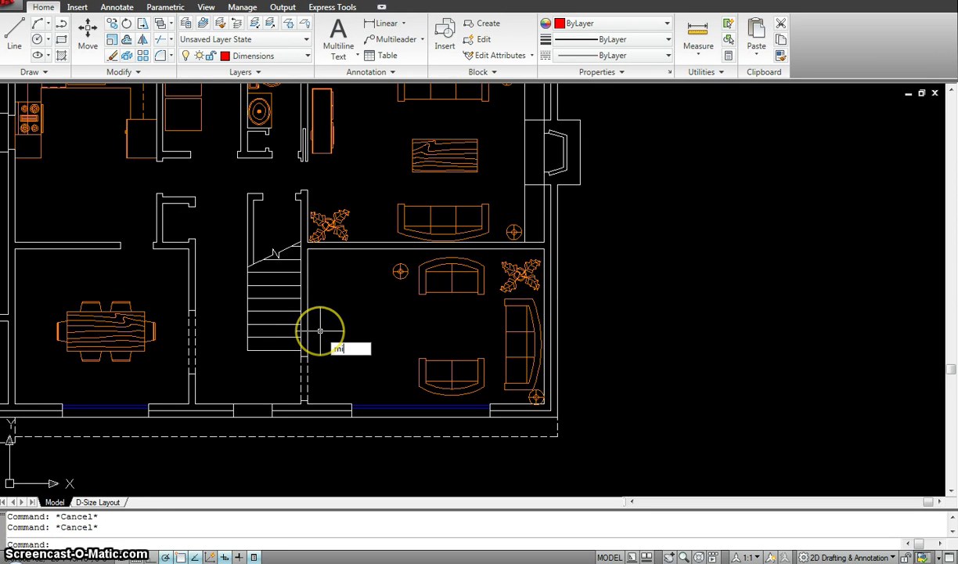
type("mi")
key("Return")
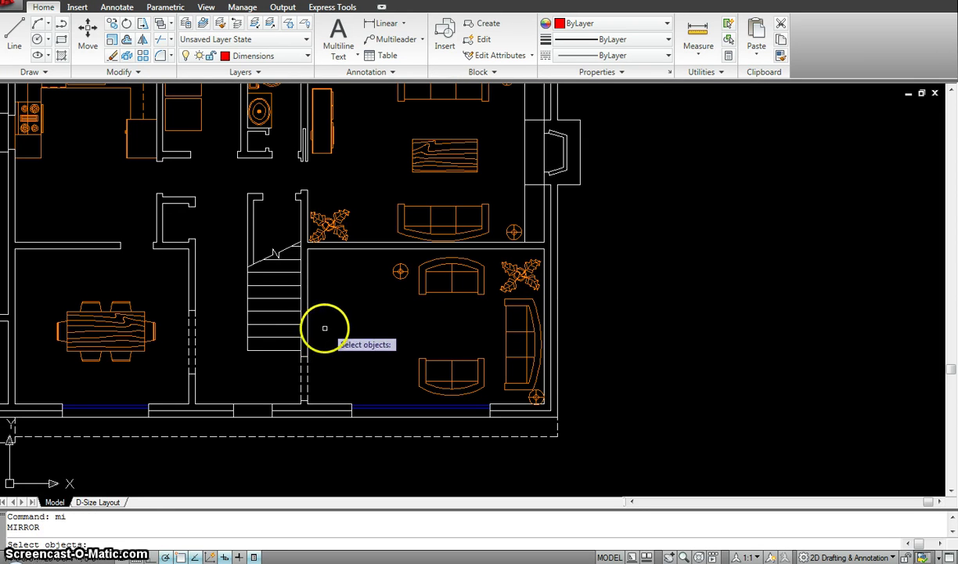
left_click(506, 331)
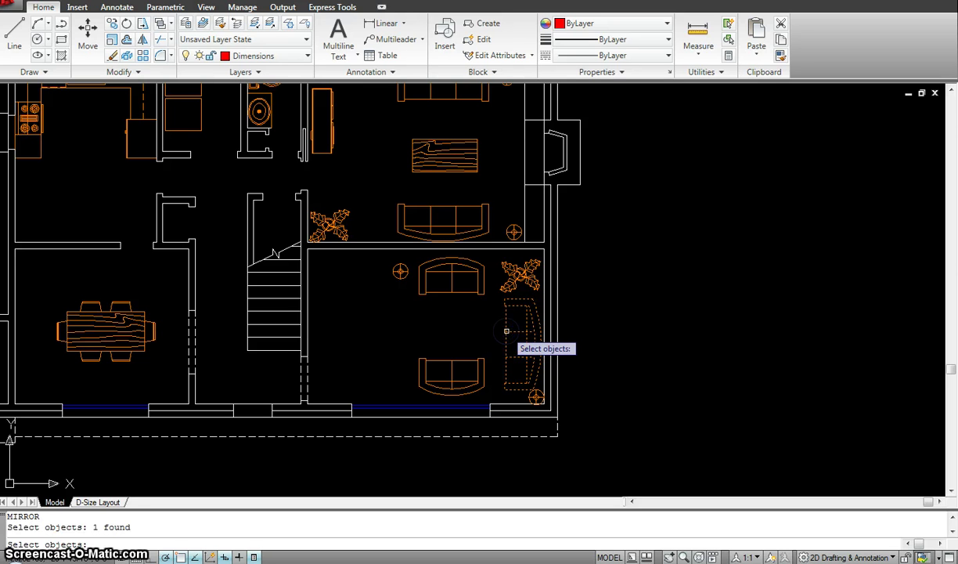
key("Return")
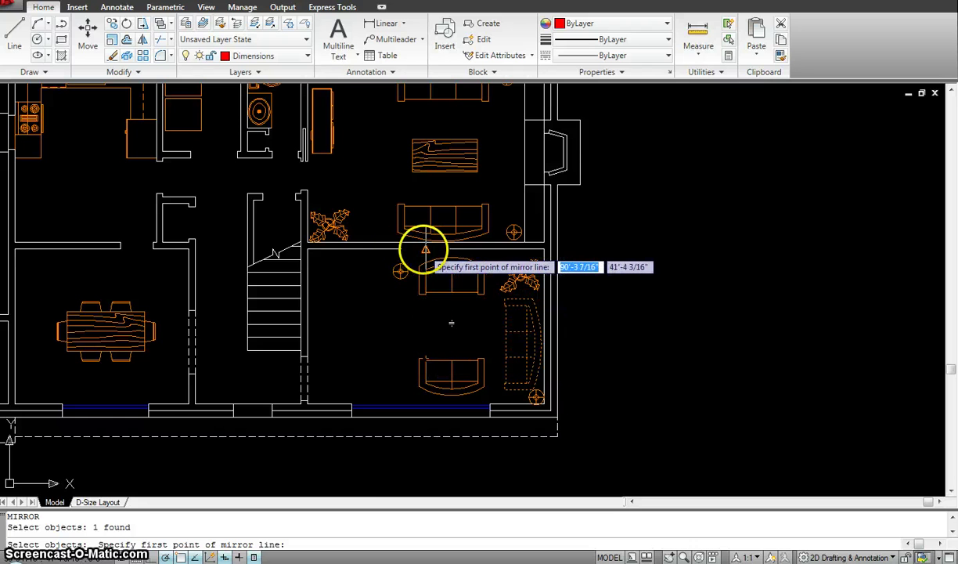
left_click(425, 249)
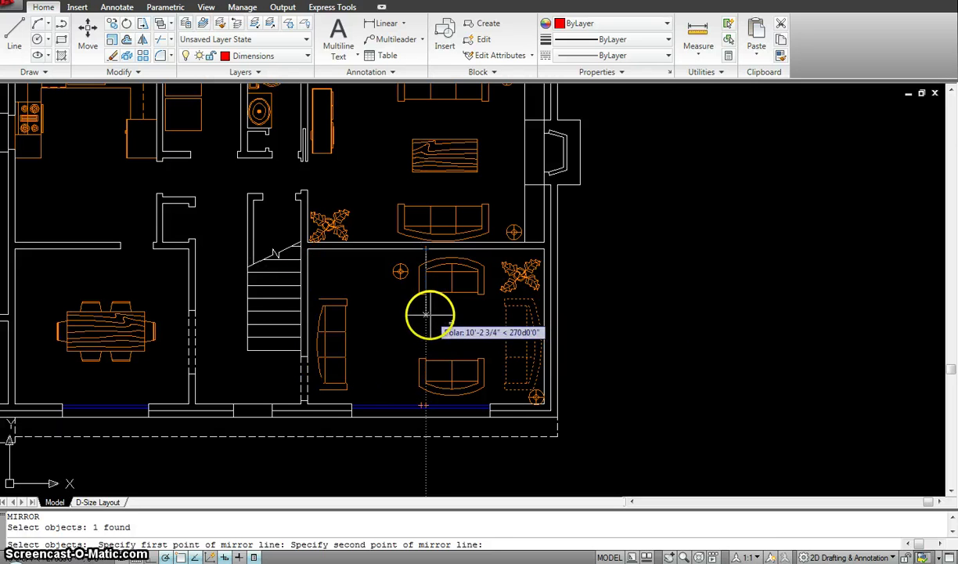
left_click(427, 314)
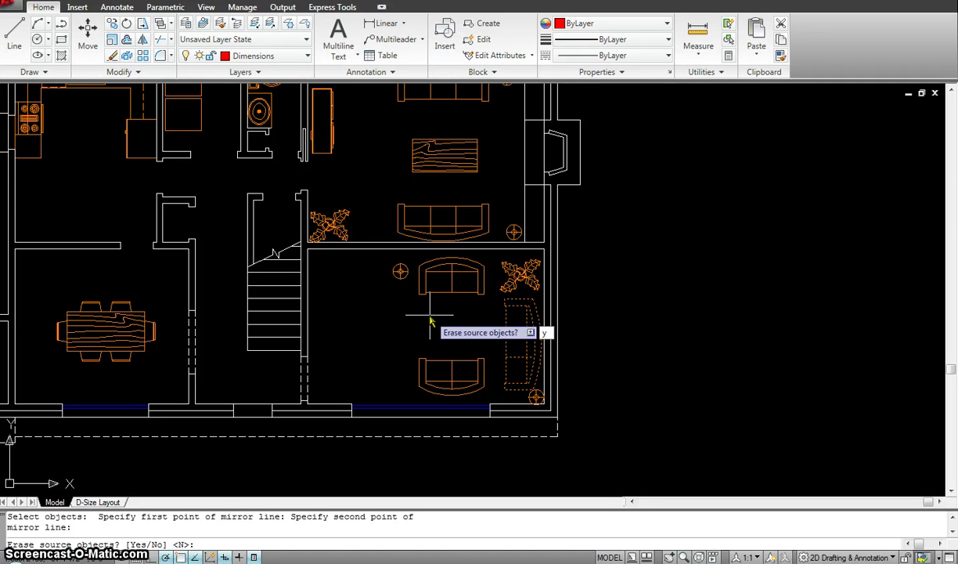
key("Return")
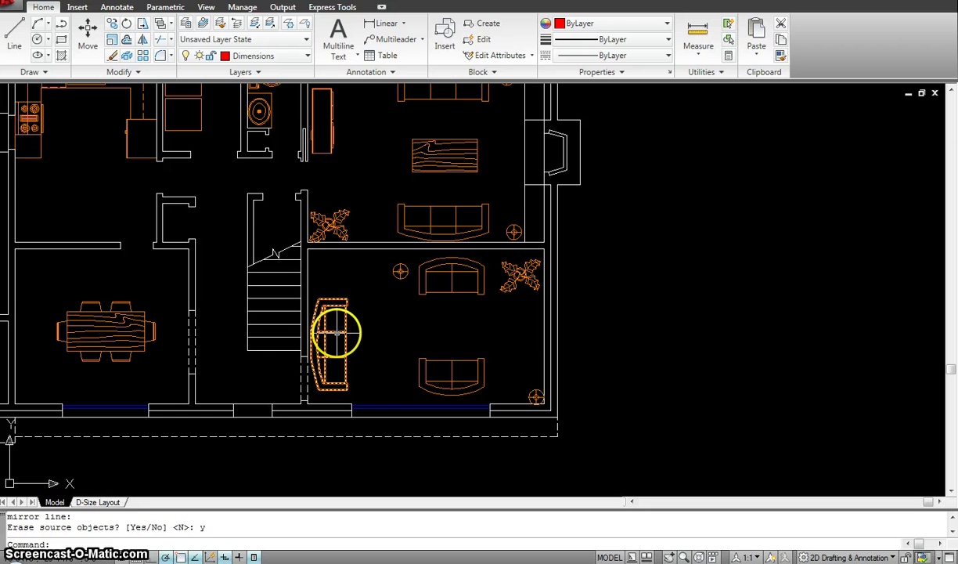
mouse_move(336, 332)
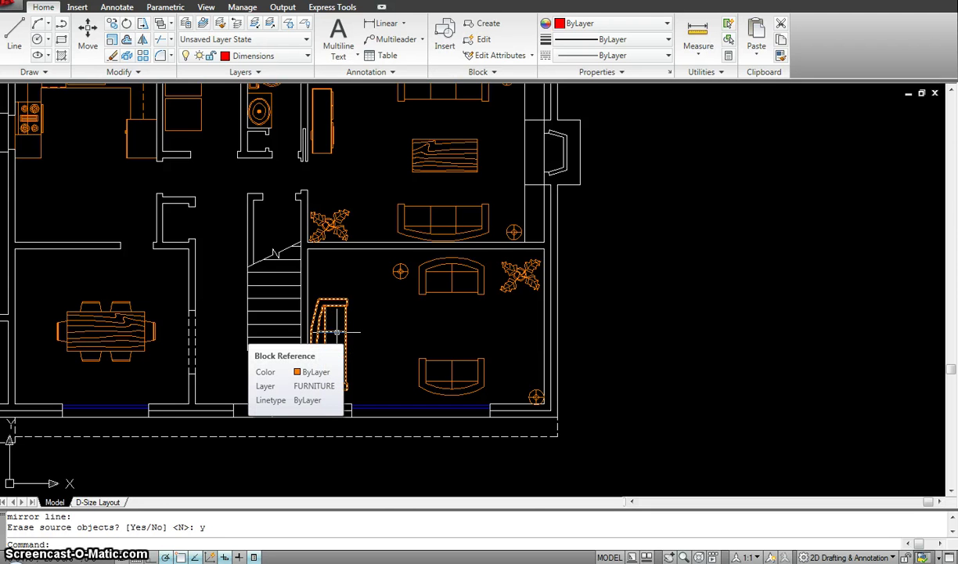
scroll(620, 309, "down", 5)
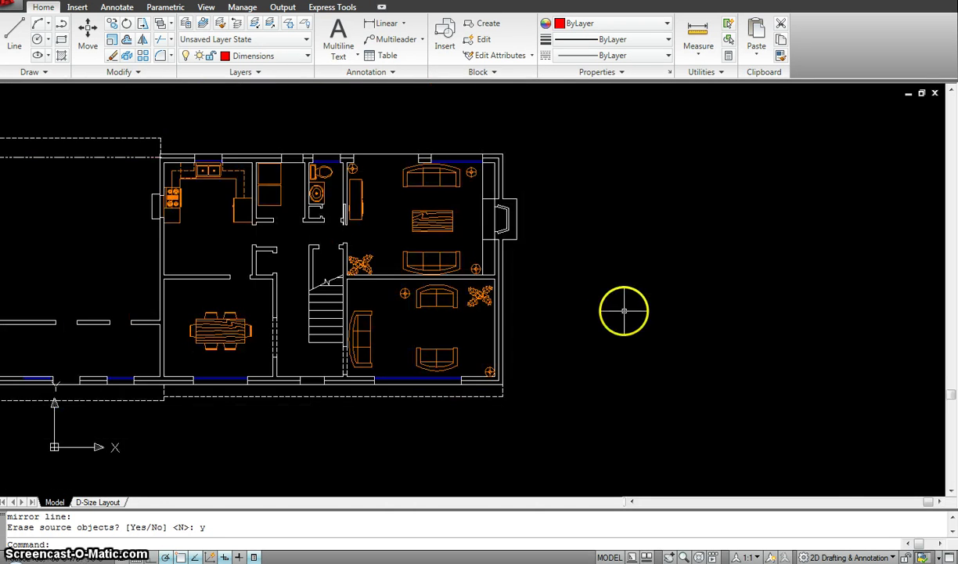
key("Escape")
key("Escape")
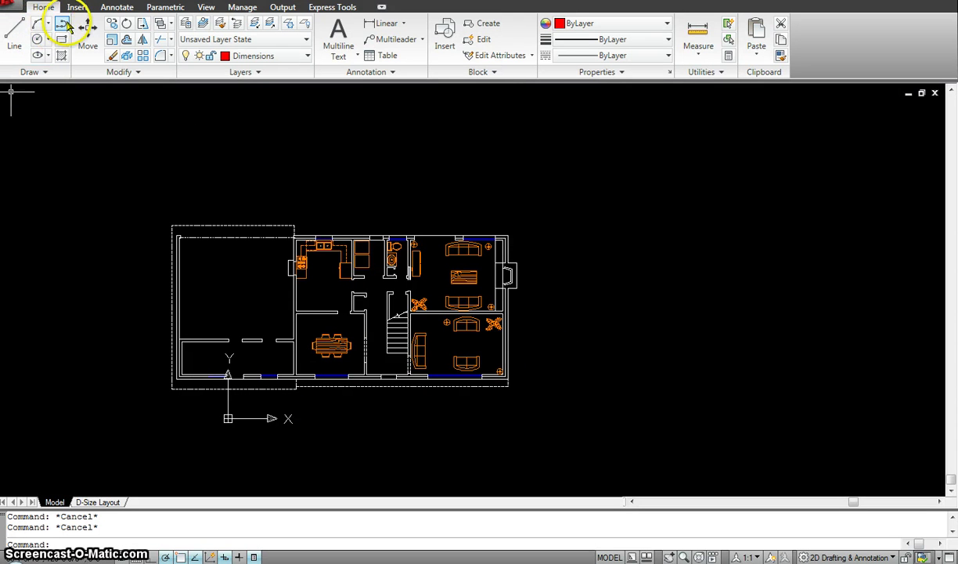
- Draw a five-point wavy spline to the right of the plan, accepting the default start tangent
left_click(34, 70)
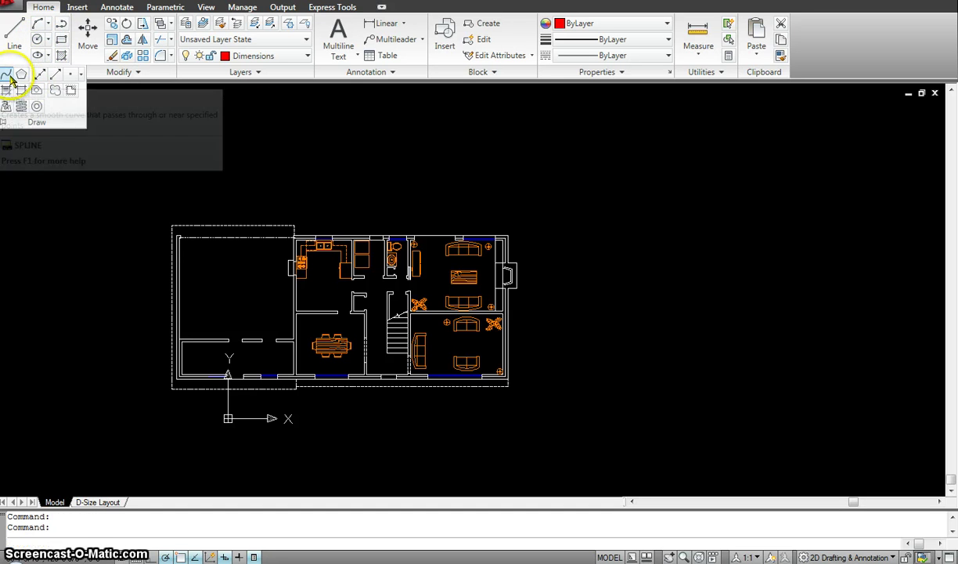
left_click(7, 76)
left_click(595, 229)
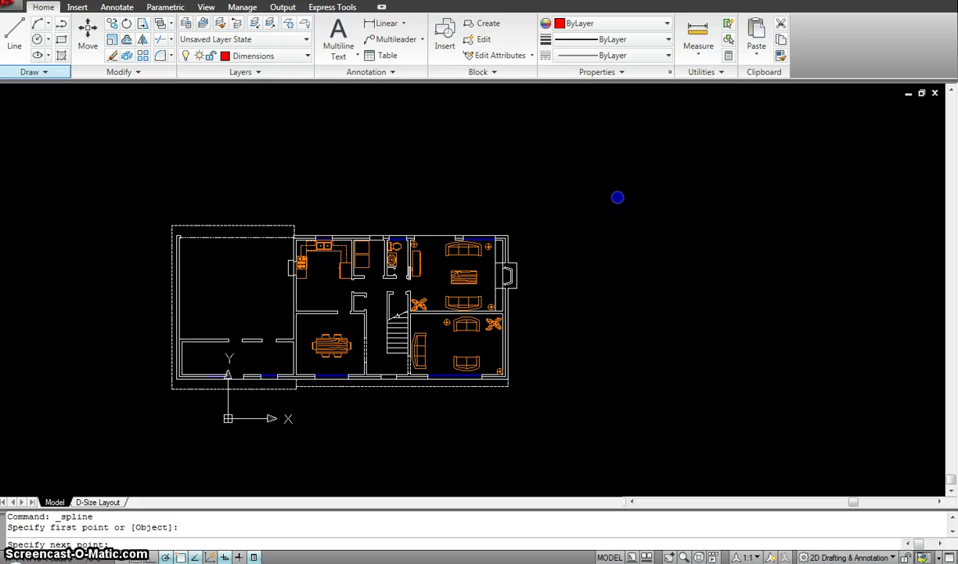
left_click(620, 199)
left_click(636, 201)
left_click(654, 185)
left_click(686, 163)
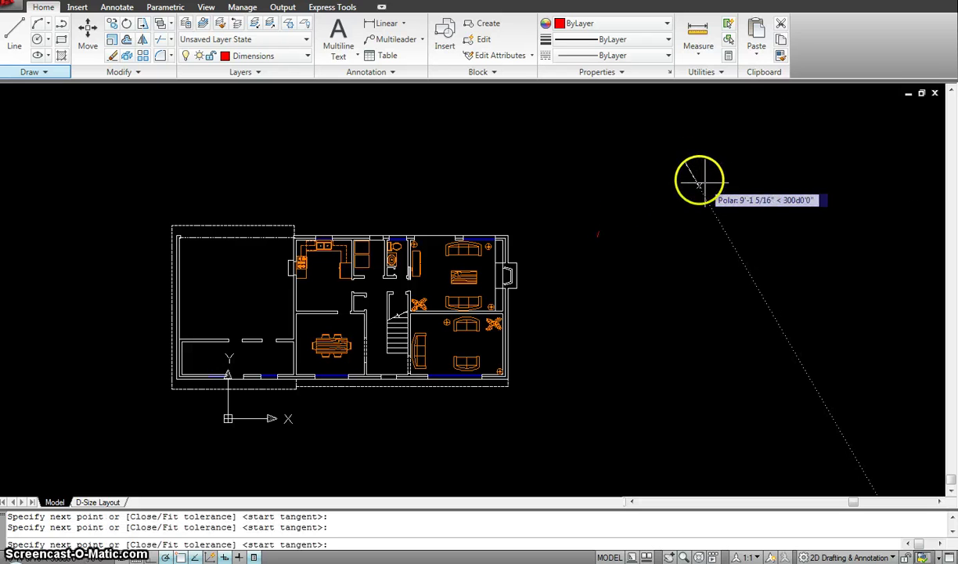
key("Return")
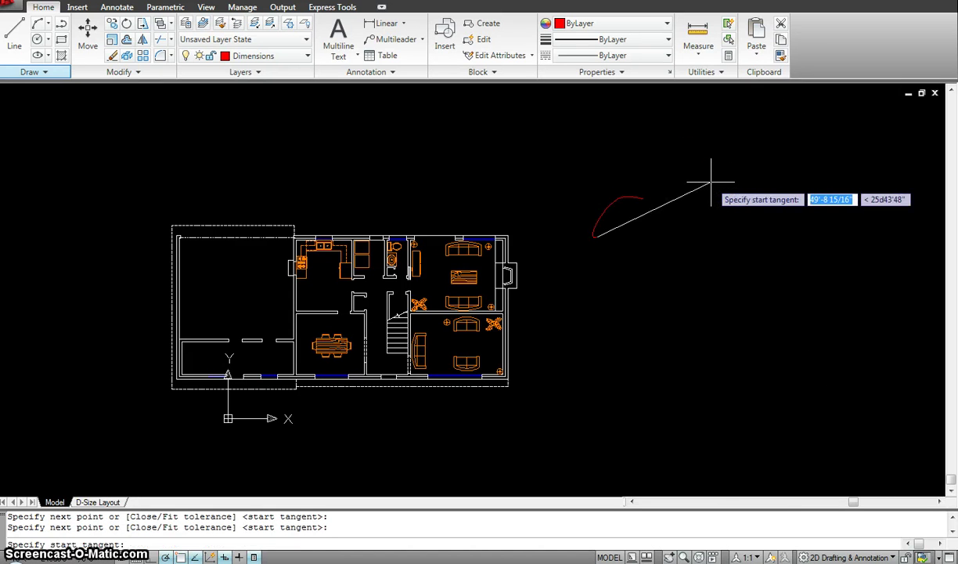
key("Return")
left_click(646, 228)
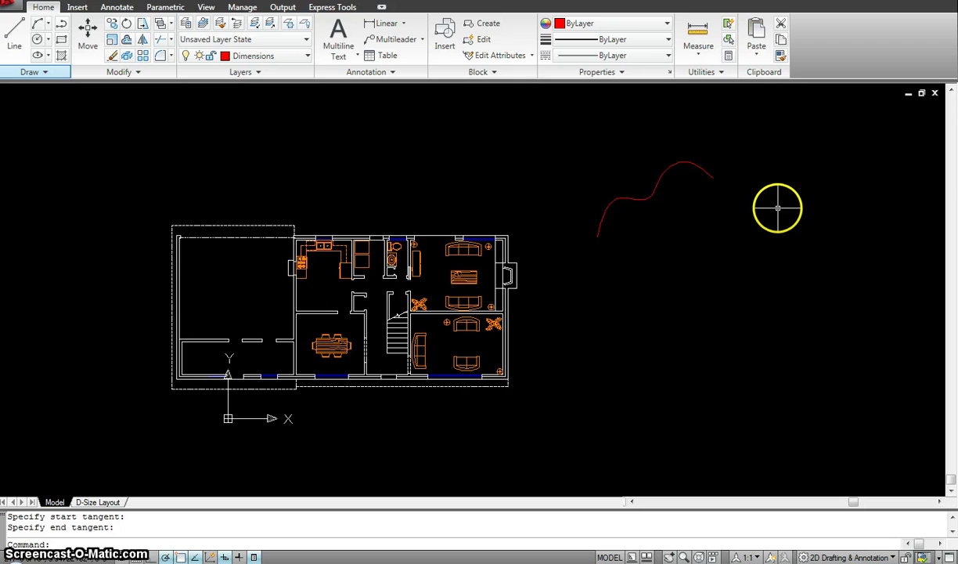
- Mirror the red spline about a vertical line through its right endpoint, keeping the original
key("Escape")
key("Escape")
type("mi")
key("Return")
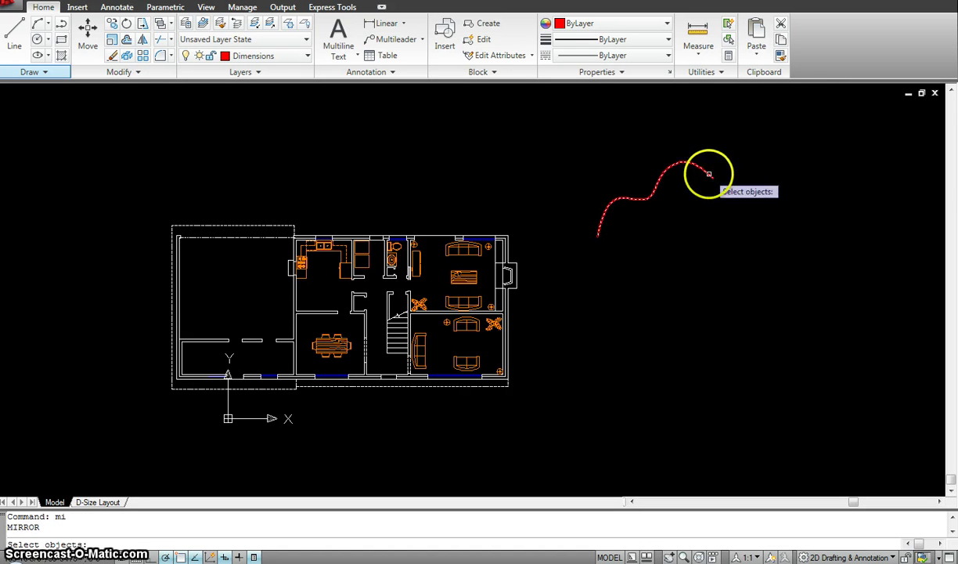
left_click(696, 162)
key("Return")
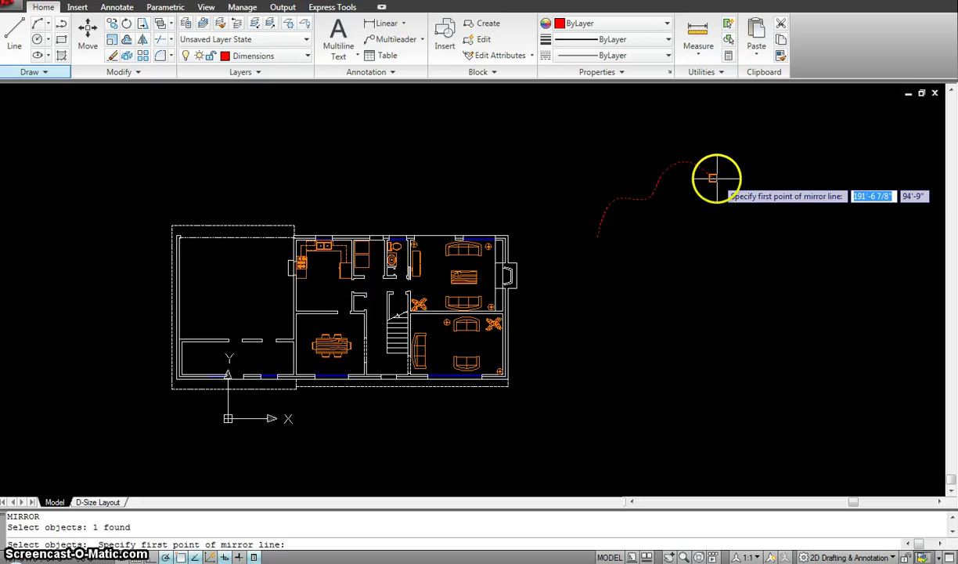
left_click(712, 180)
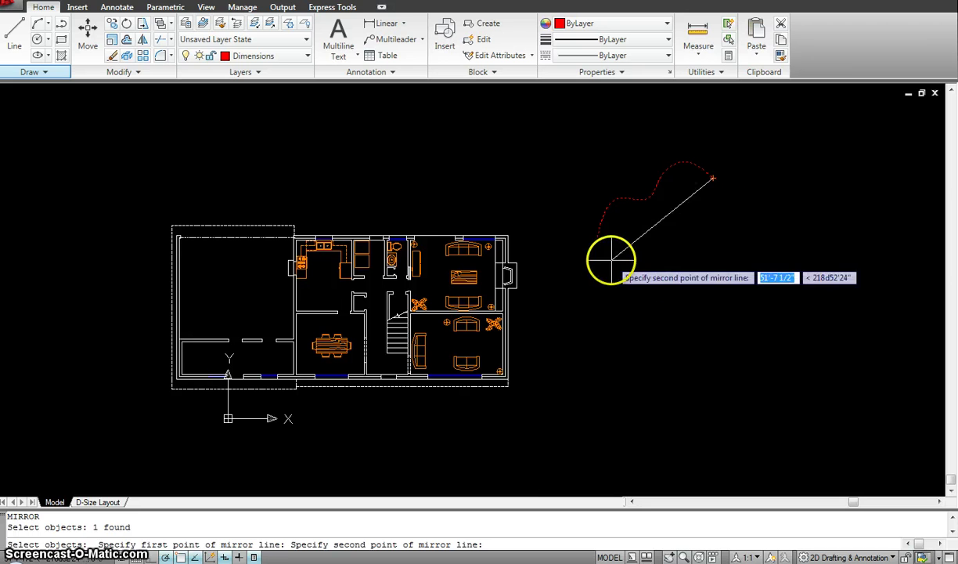
left_click(713, 283)
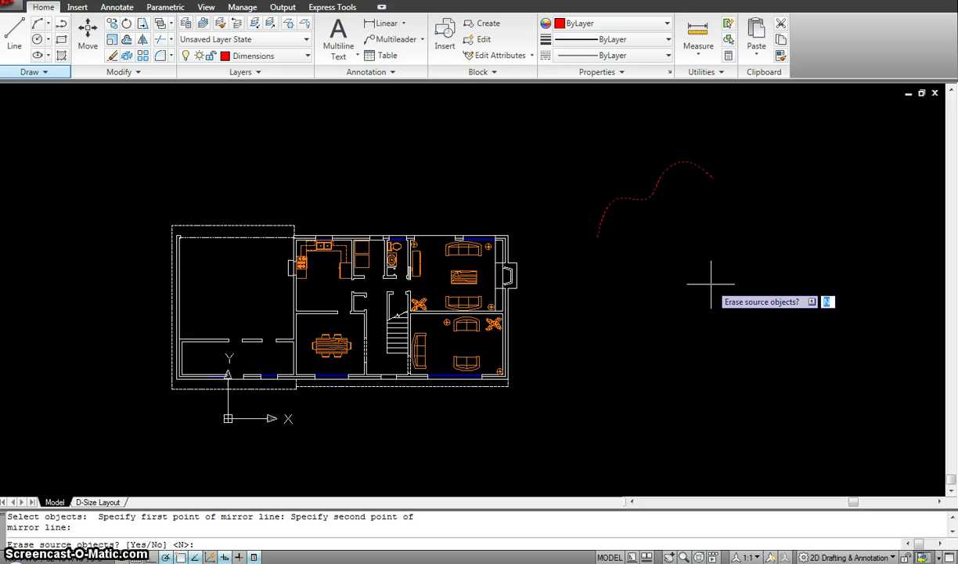
key("Return")
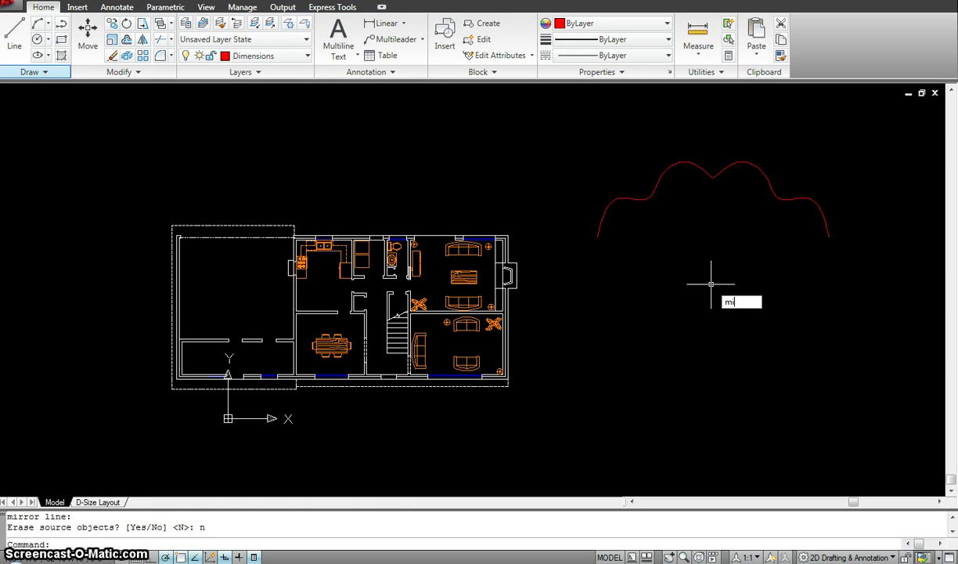
- Mirror both red curve halves about a horizontal line from the outline's left end, keeping the originals
key("Return")
left_click(836, 270)
left_click(618, 117)
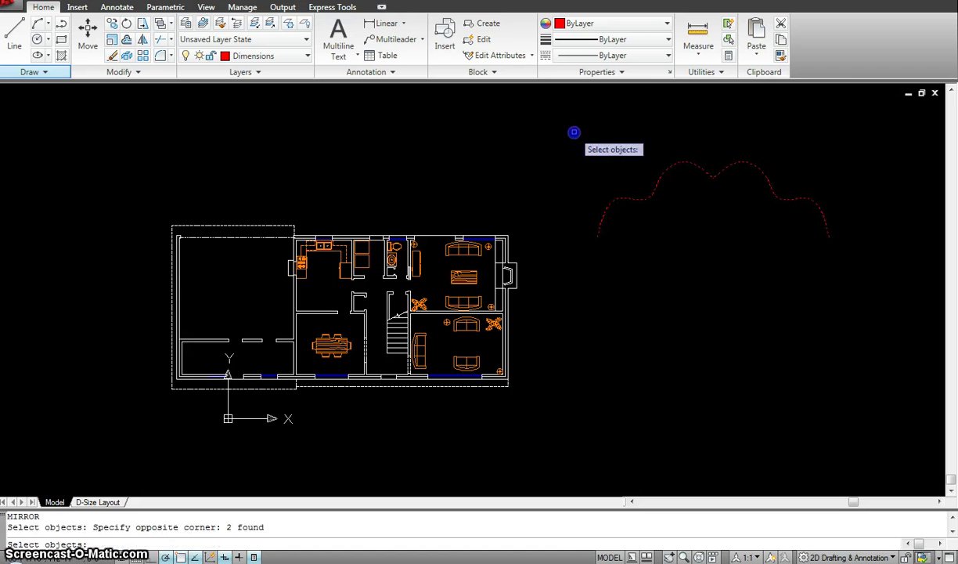
key("Return")
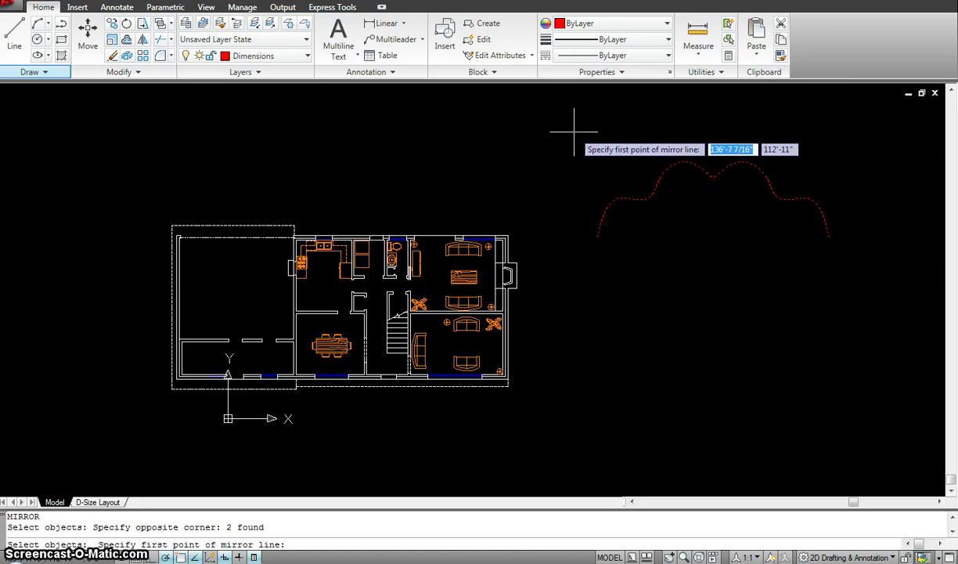
left_click(597, 236)
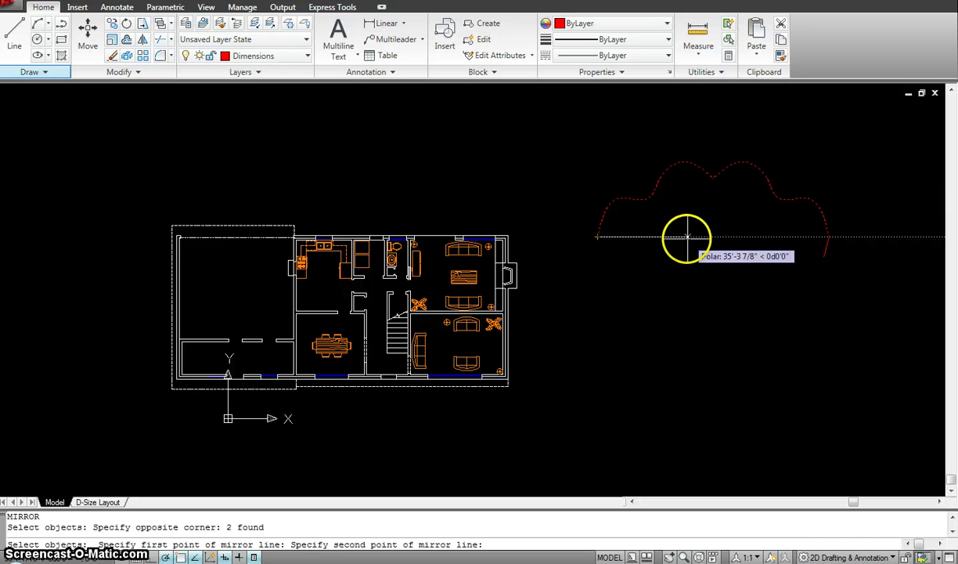
left_click(691, 239)
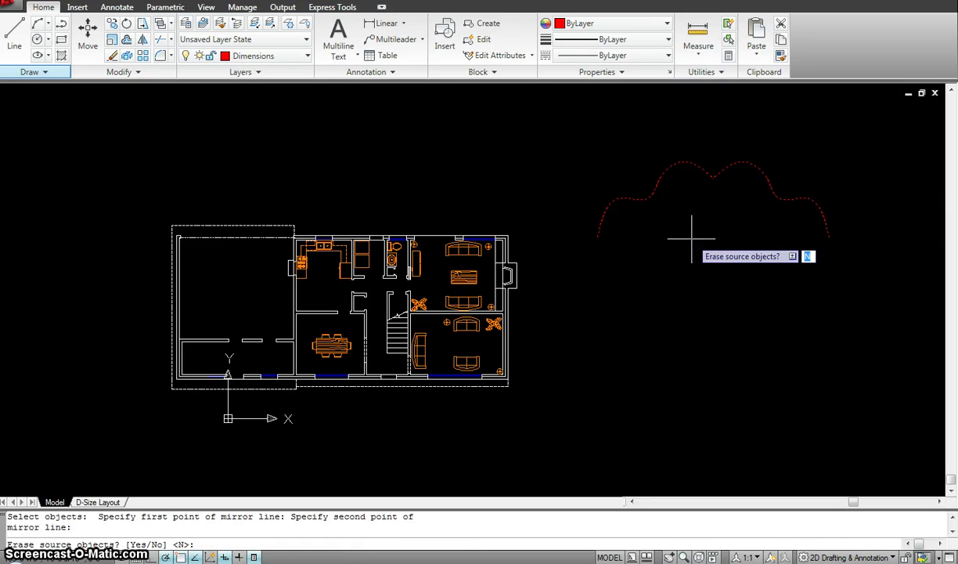
key("Return")
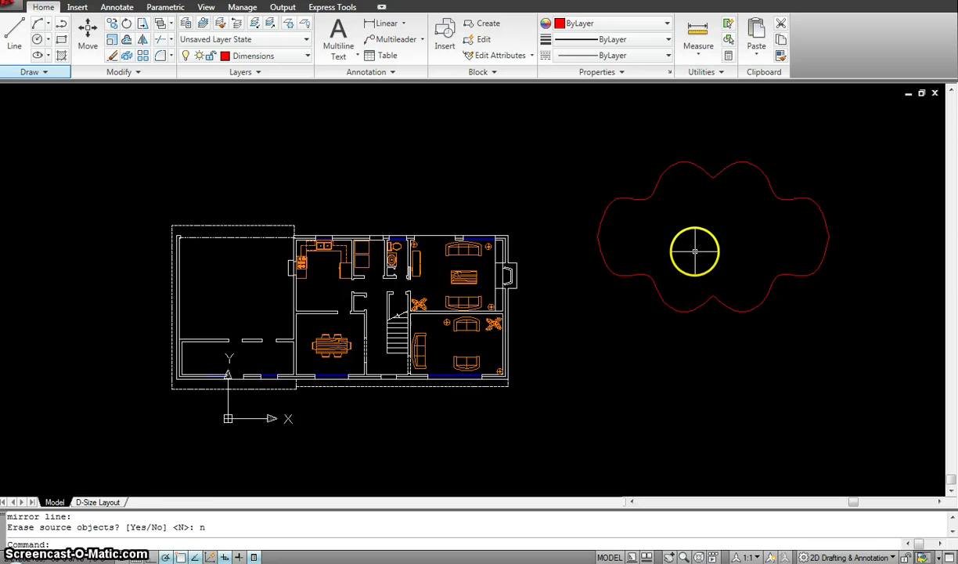
key("Escape")
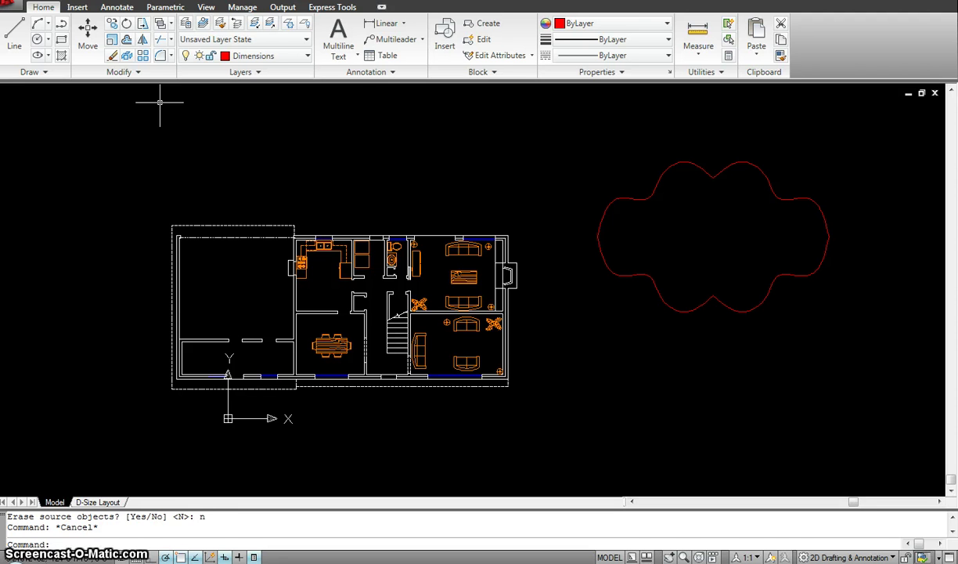
key("Escape")
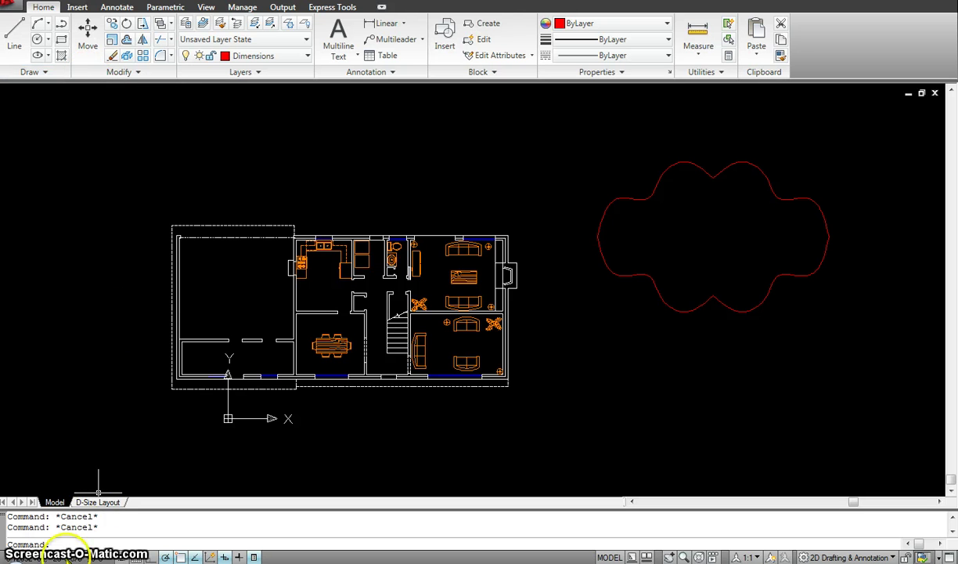
- Grip-move the dashed top garage line up above the garage using its midpoint grip
left_click(254, 225)
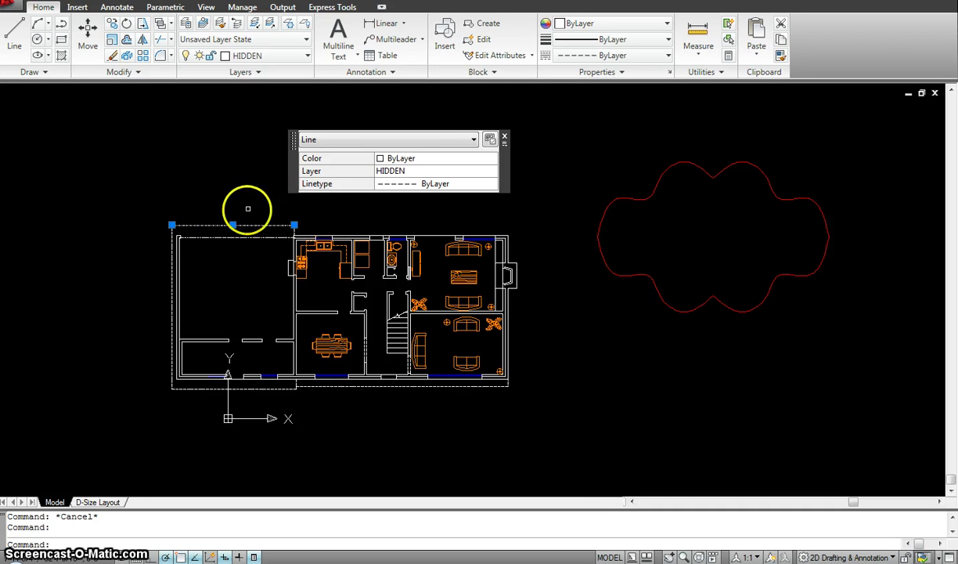
left_click(233, 225)
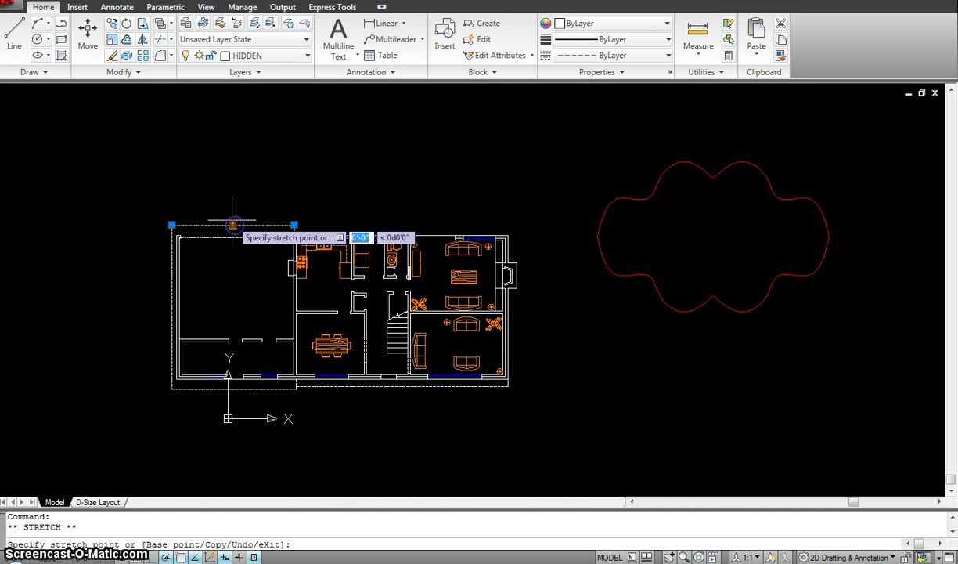
left_click(238, 176)
- Reposition the line's left endpoint with its grip until the line slants above the upper-left corner
left_click(172, 175)
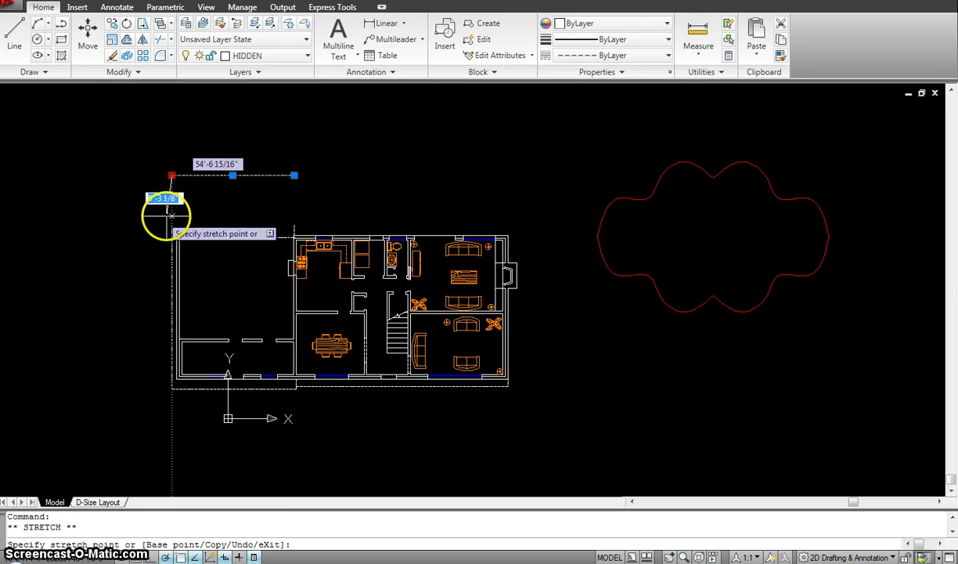
left_click(172, 210)
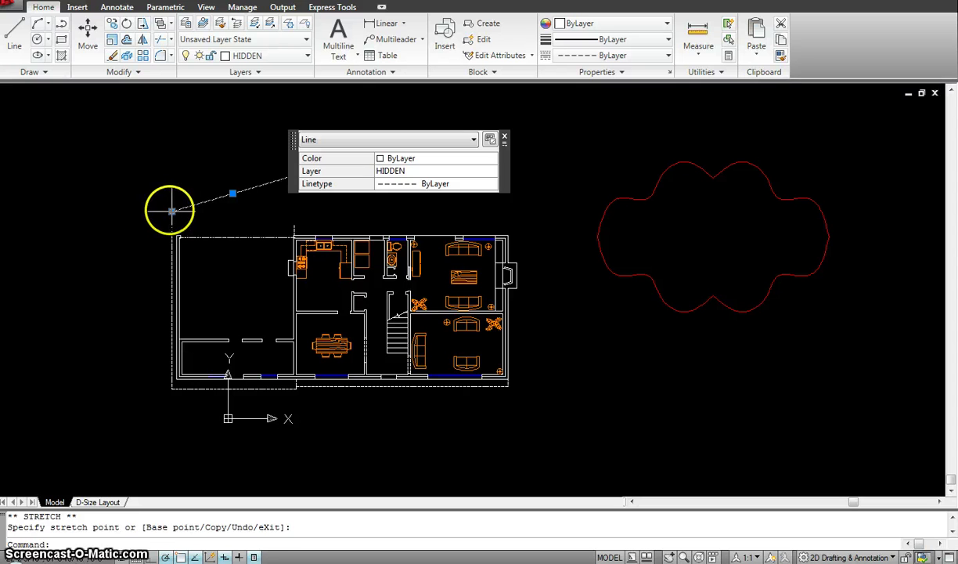
left_click(171, 209)
left_click(85, 163)
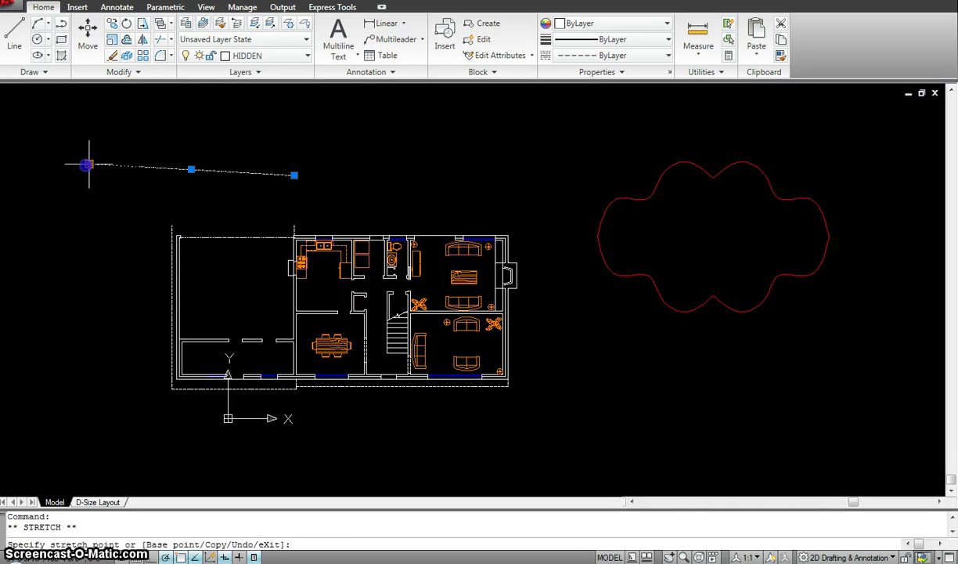
left_click(88, 164)
left_click(112, 229)
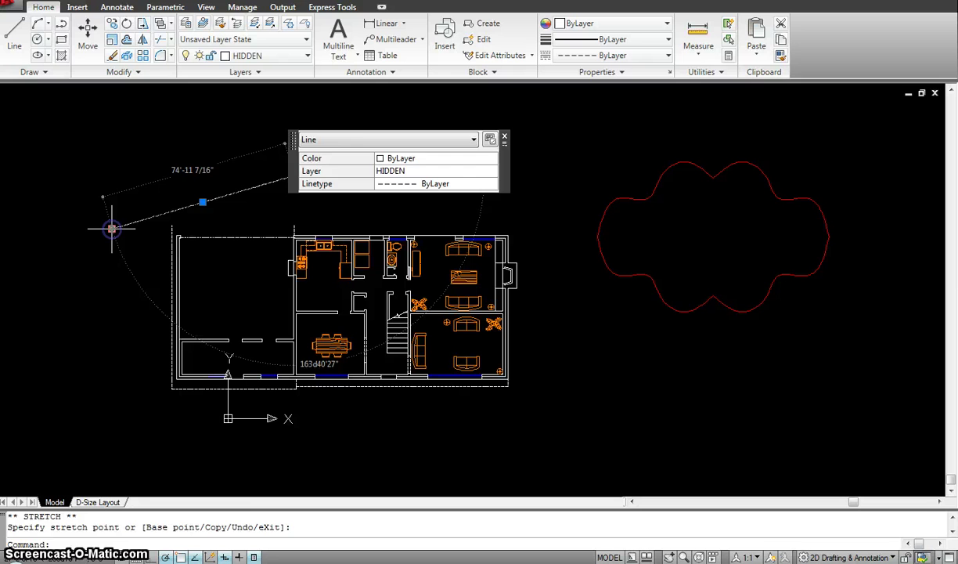
key("Escape")
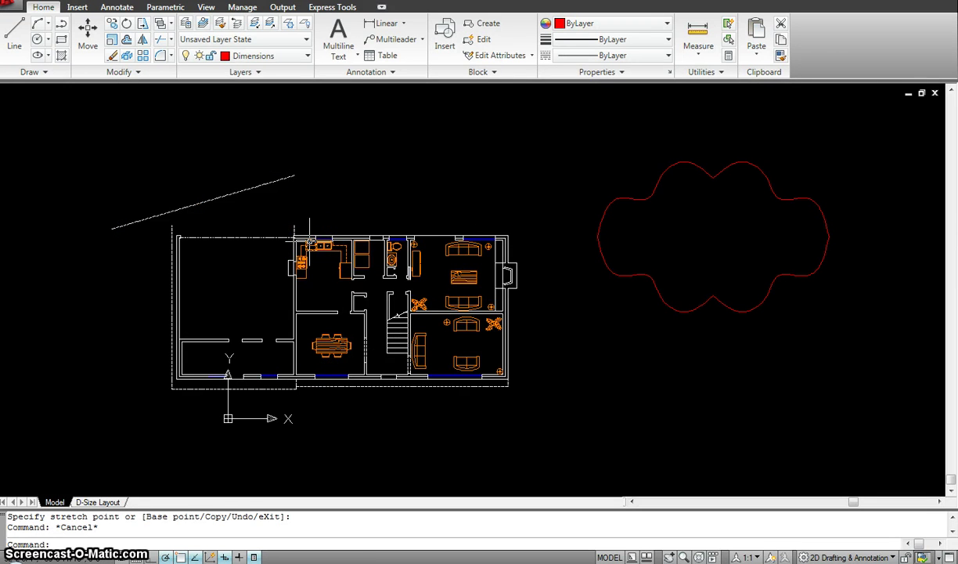
- Grip-stretch two lower-edge points of the red cloud spline downward to deepen its bulge
left_click(660, 294)
left_click(631, 288)
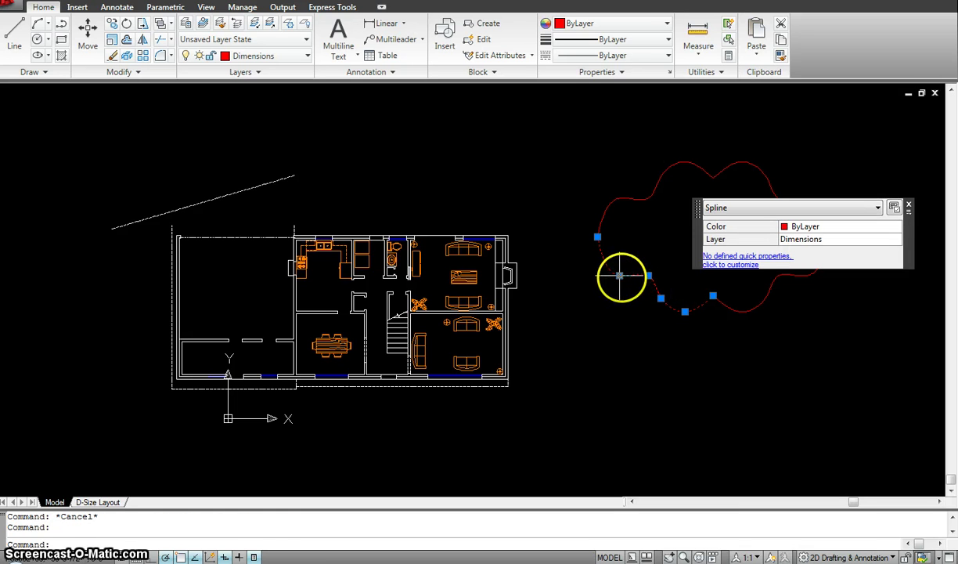
left_click(619, 276)
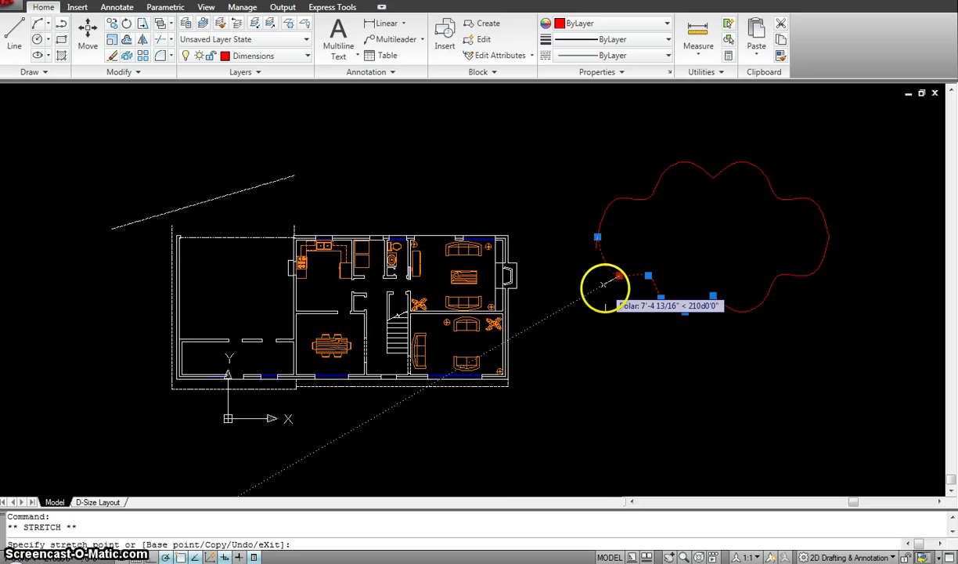
left_click(599, 297)
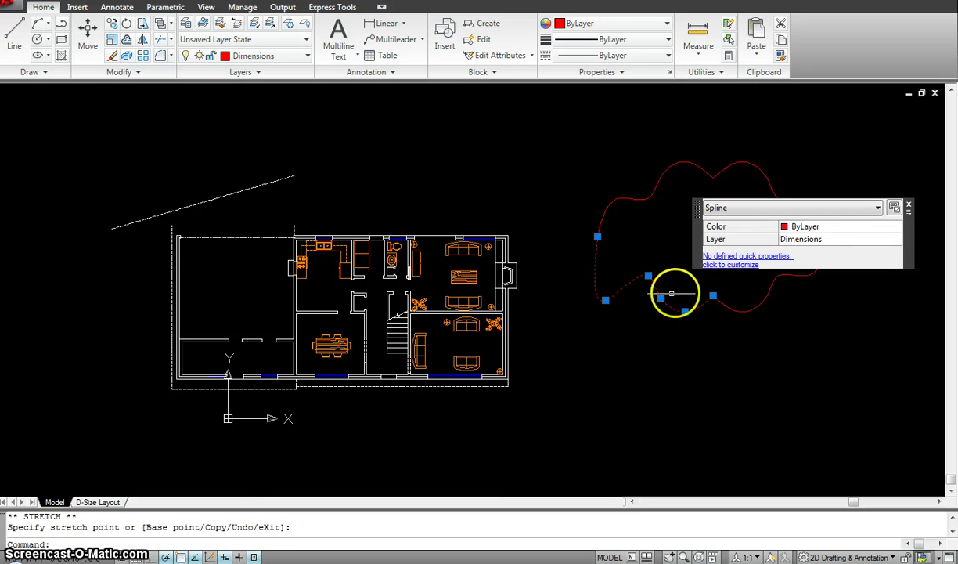
left_click(686, 313)
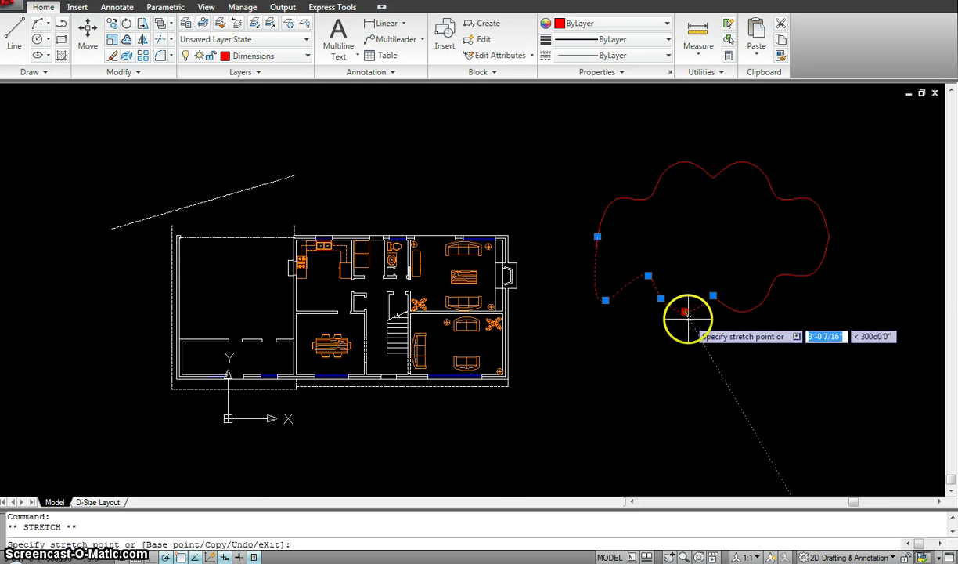
left_click(703, 336)
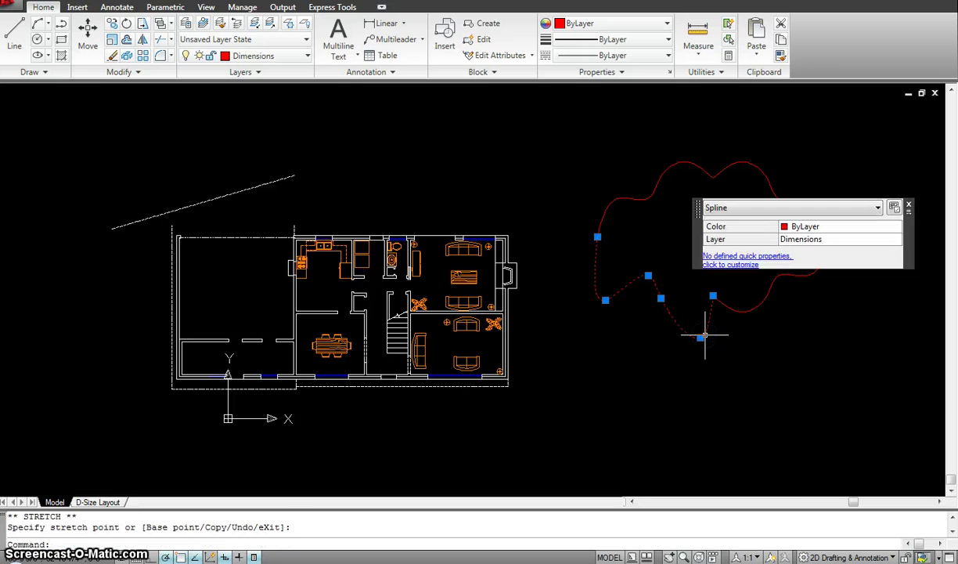
key("Escape")
mouse_move(705, 334)
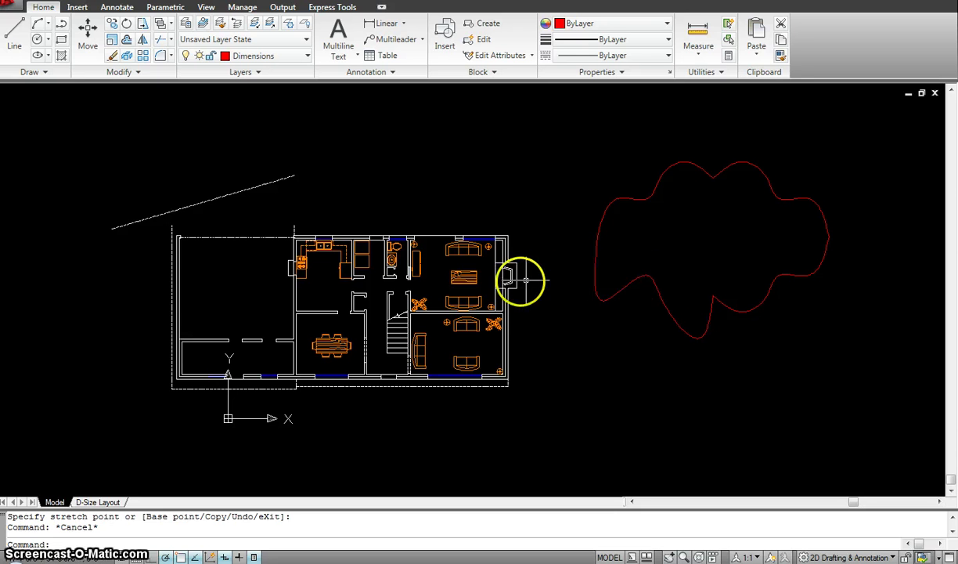
- Grip-move the woodgrain coffee table out of the living room to a spot above the house
mouse_move(510, 286)
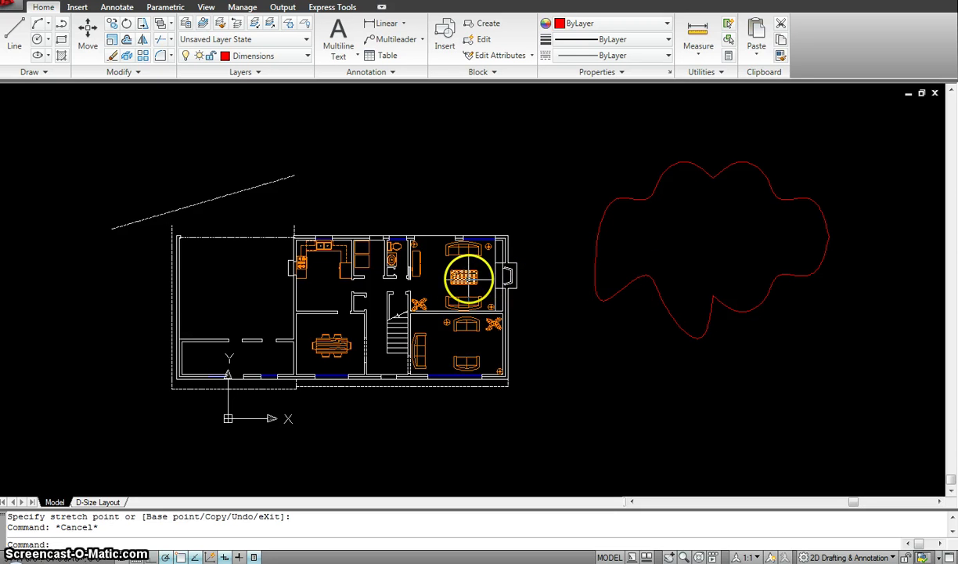
scroll(466, 278, "up", 4)
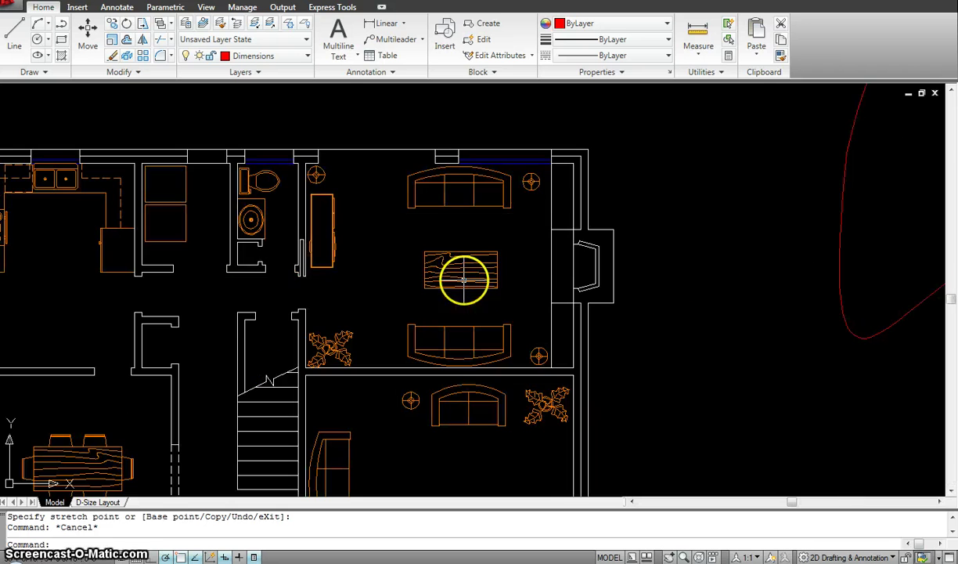
scroll(480, 275, "down", 2)
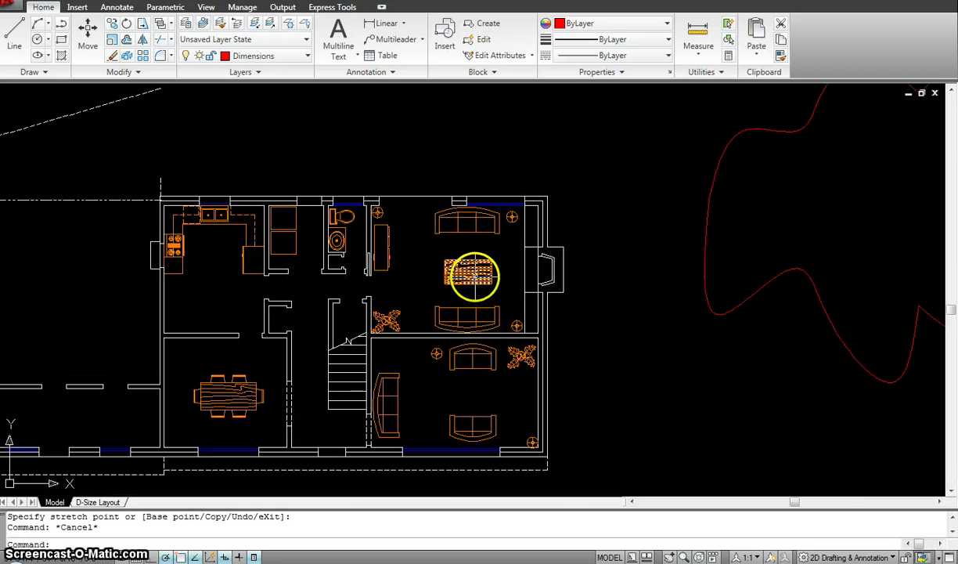
left_click(472, 276)
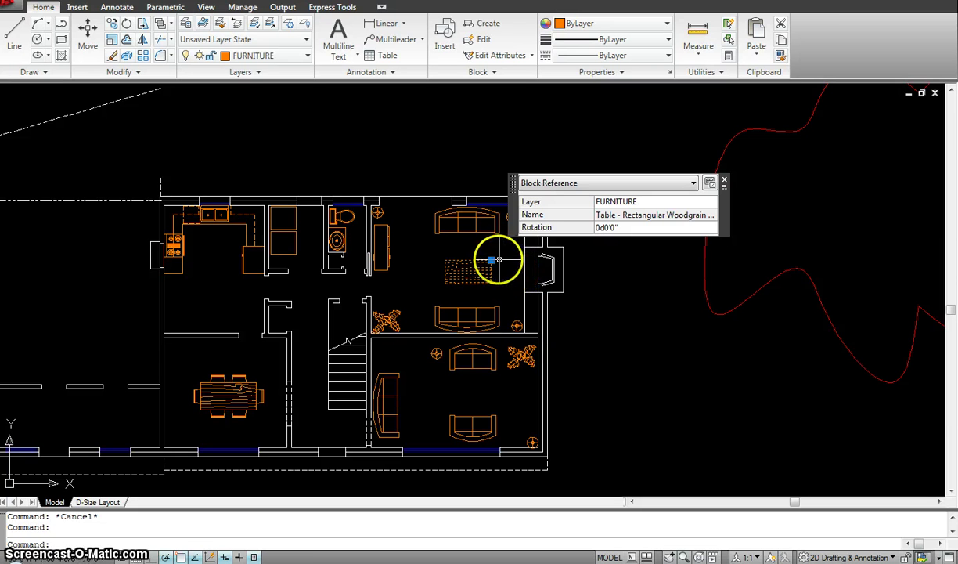
left_click(491, 260)
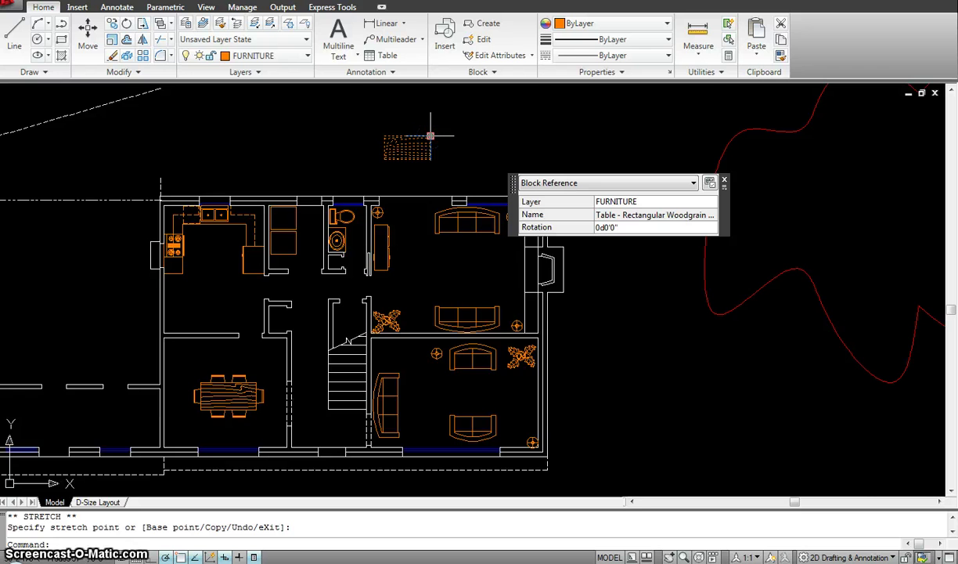
scroll(429, 136, "down", 3)
left_click(412, 153)
- Draw a small red circle just right of the house with the C command
key("Escape")
key("Escape")
type("c")
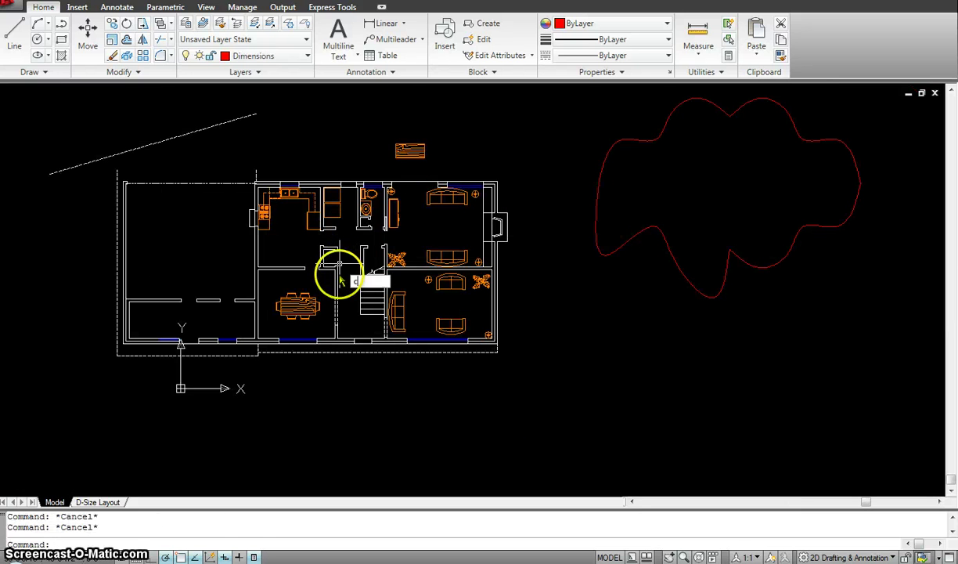
key("Return")
left_click(586, 328)
left_click(605, 344)
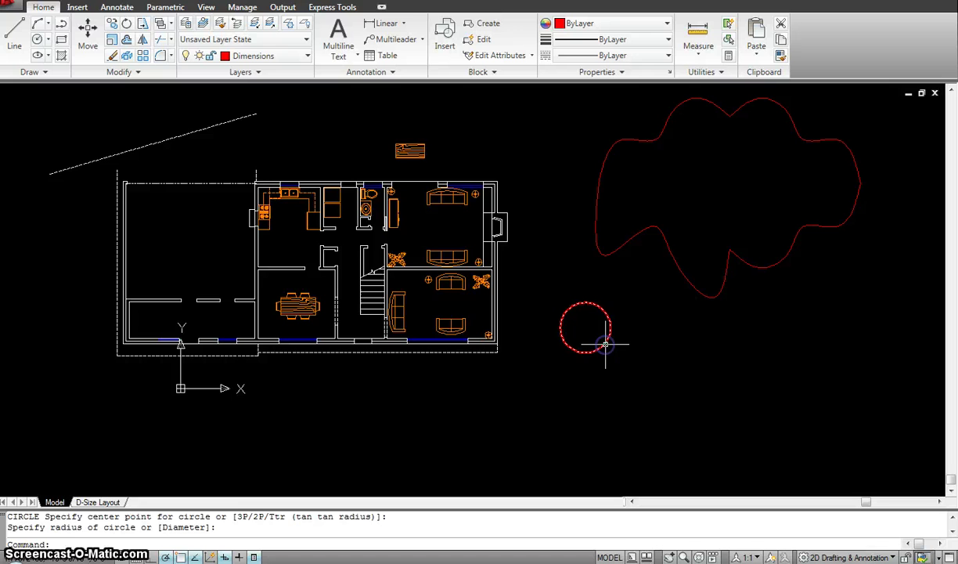
key("Escape")
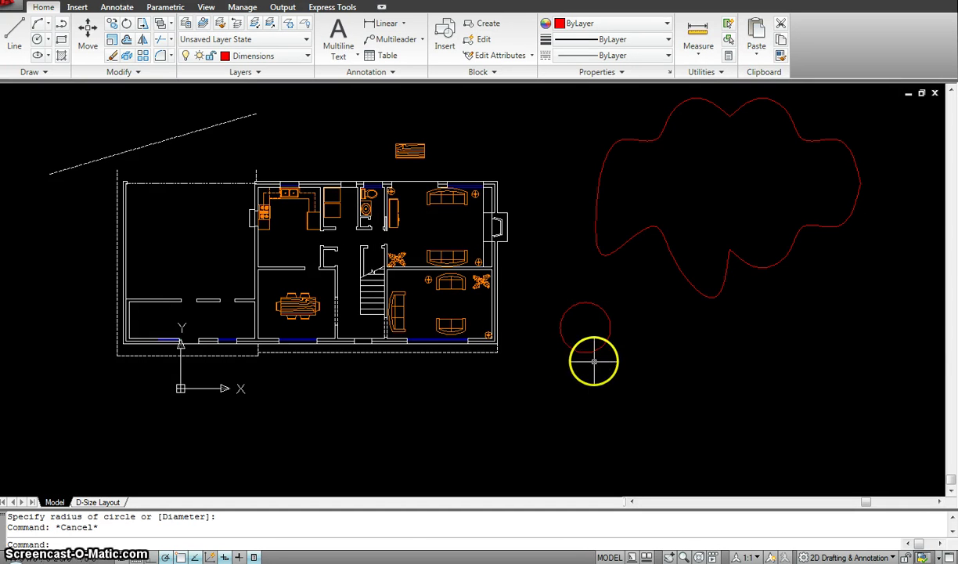
- Grip-move the circle up and left, then enlarge its radius until it reaches the house's right wall
left_click(598, 350)
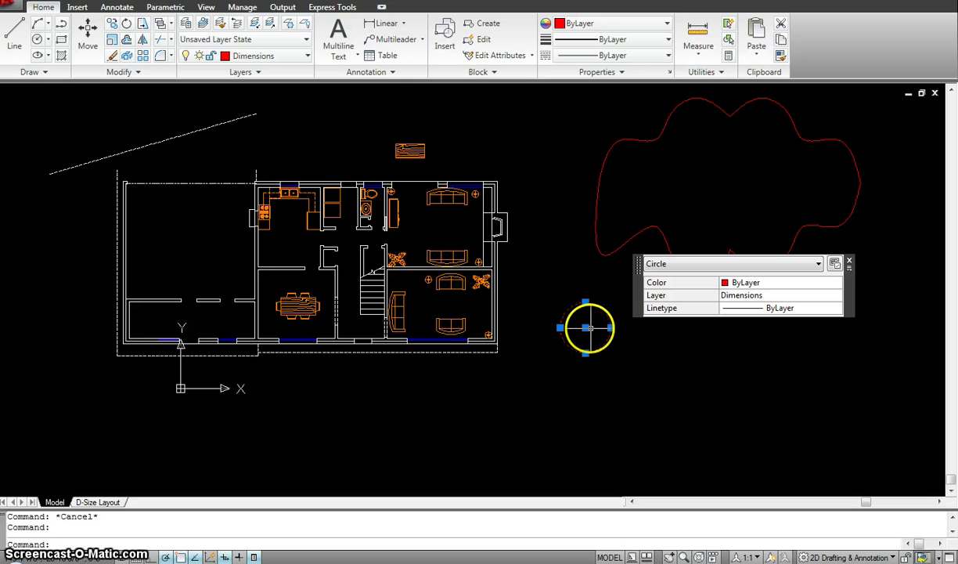
left_click(585, 327)
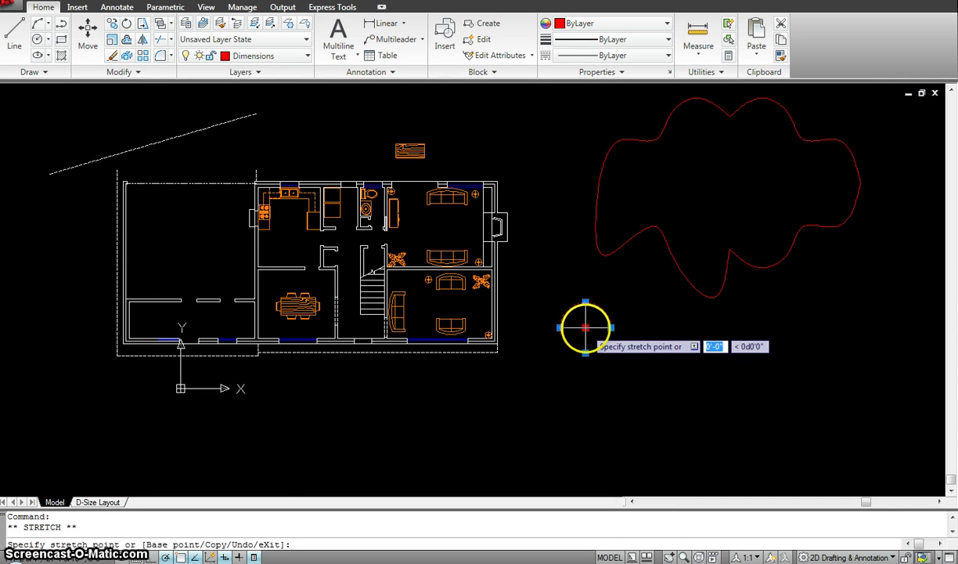
left_click(557, 279)
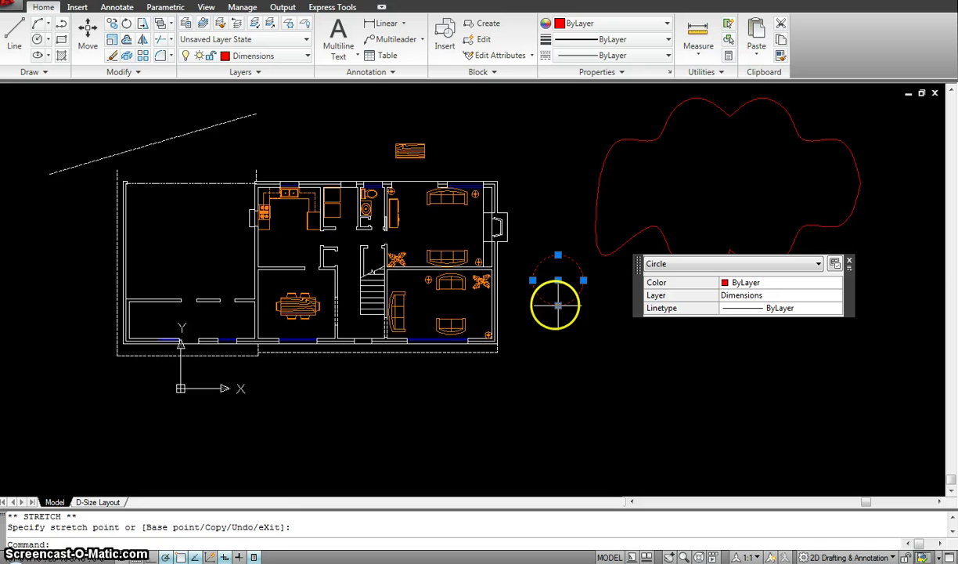
left_click(558, 306)
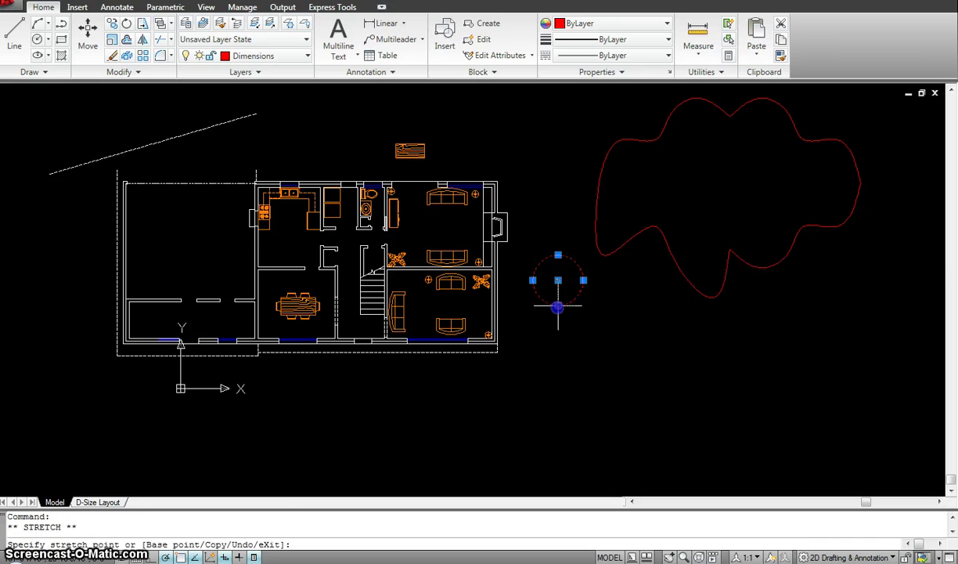
left_click(558, 351)
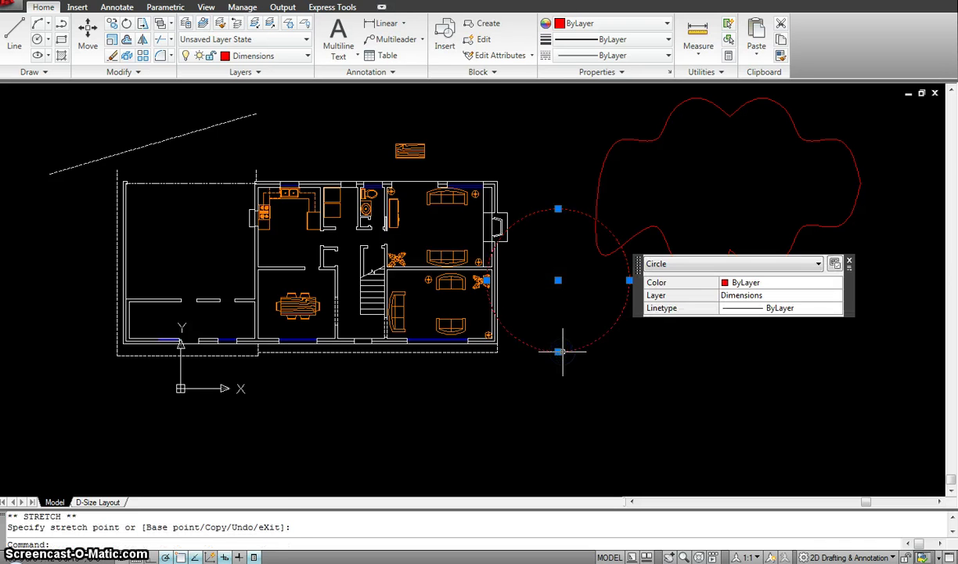
mouse_move(261, 350)
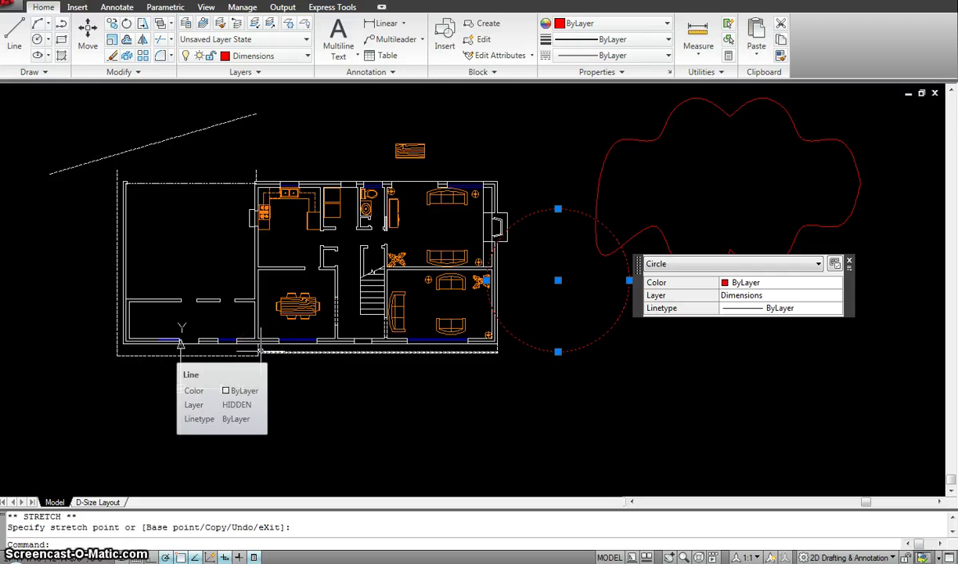